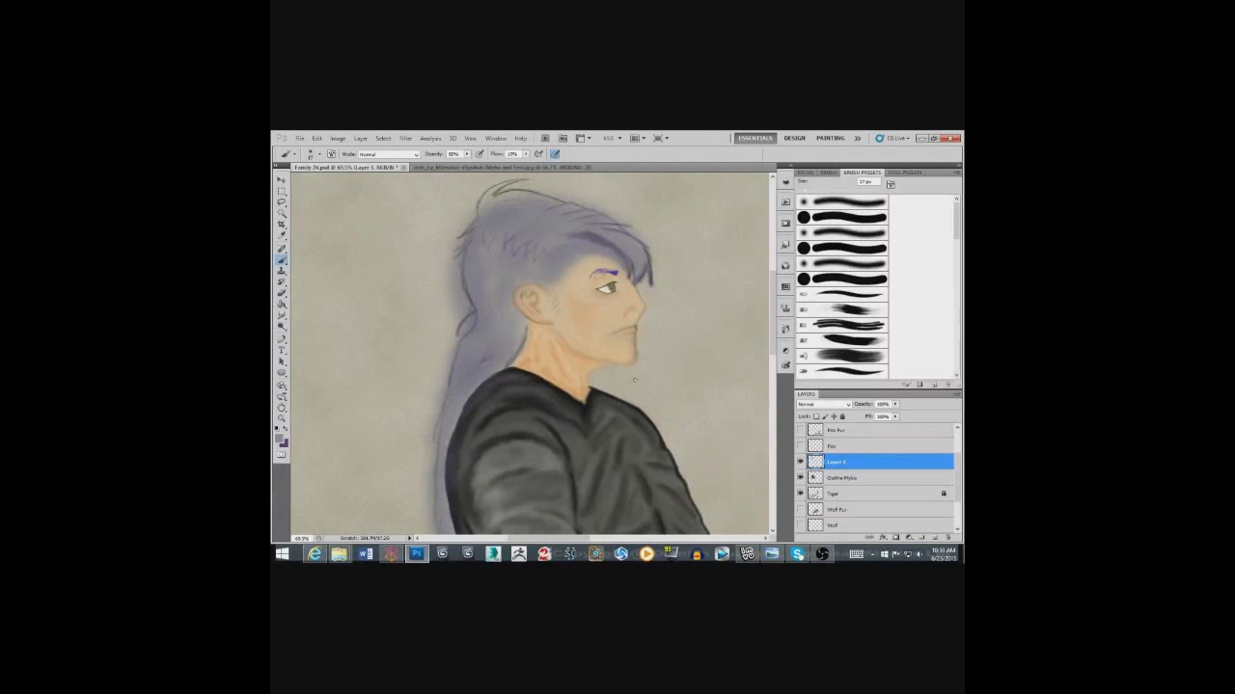
# Look over the man's head, arm and the tiger, finishing close up on his hair.
pyautogui.moveTo(653, 316); pyautogui.dragTo(576, 300)
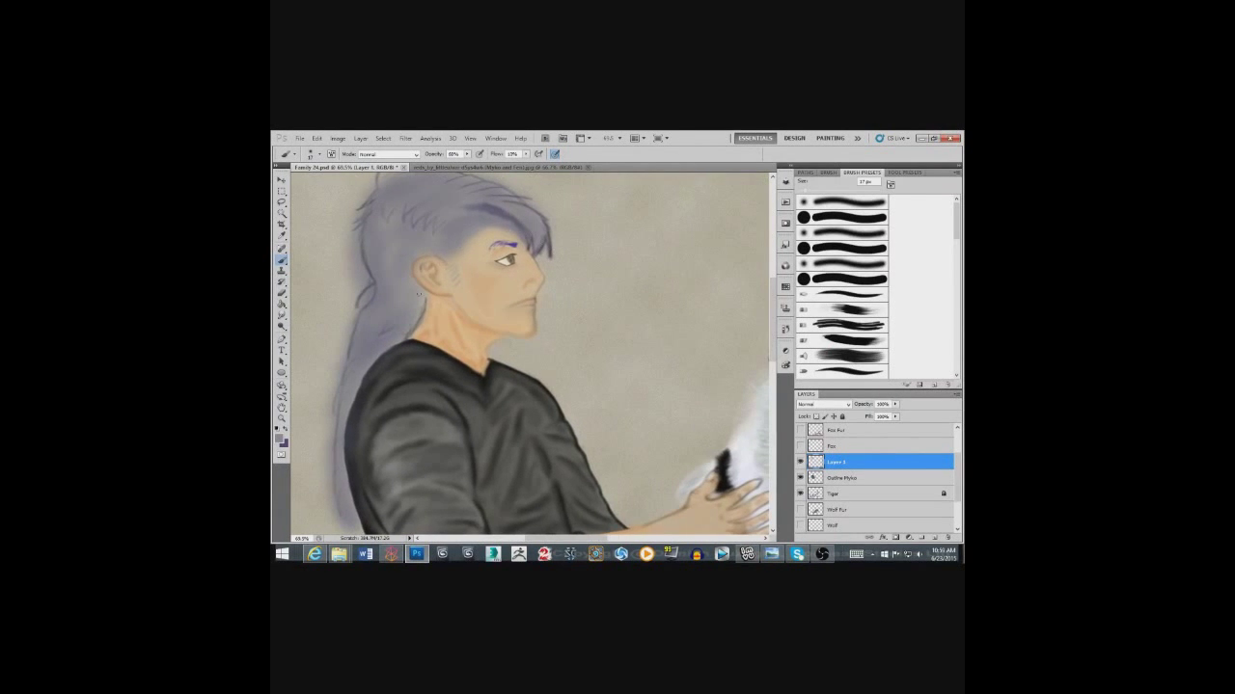
pyautogui.moveTo(556, 434); pyautogui.dragTo(446, 349)
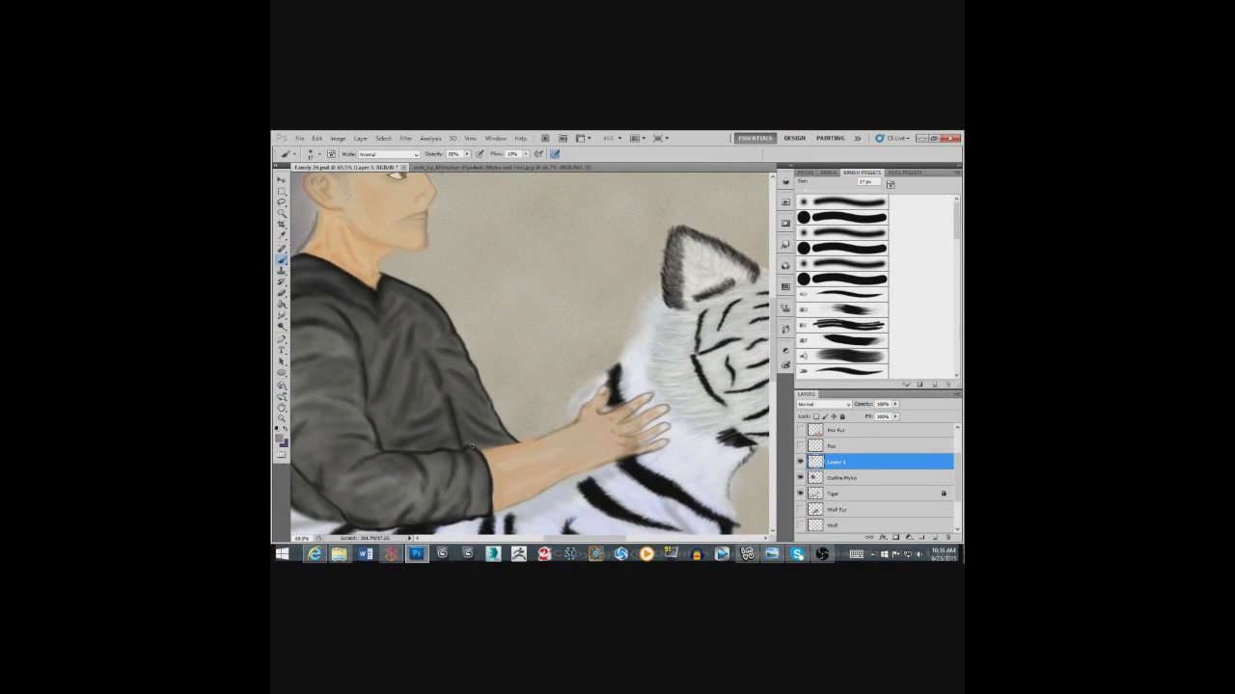
pyautogui.moveTo(554, 437); pyautogui.dragTo(761, 577)
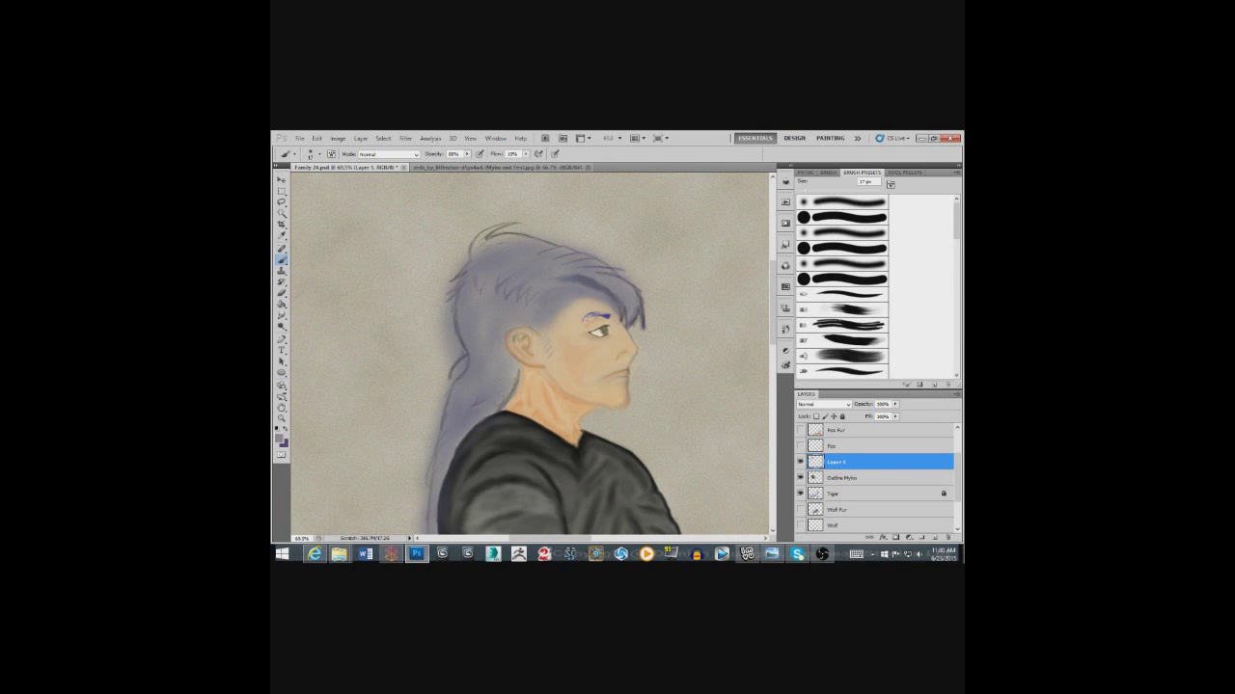
pyautogui.moveTo(560, 408); pyautogui.dragTo(491, 335)
pyautogui.click(282, 419)
pyautogui.moveTo(518, 395); pyautogui.dragTo(450, 435)
pyautogui.moveTo(544, 419); pyautogui.dragTo(601, 400)
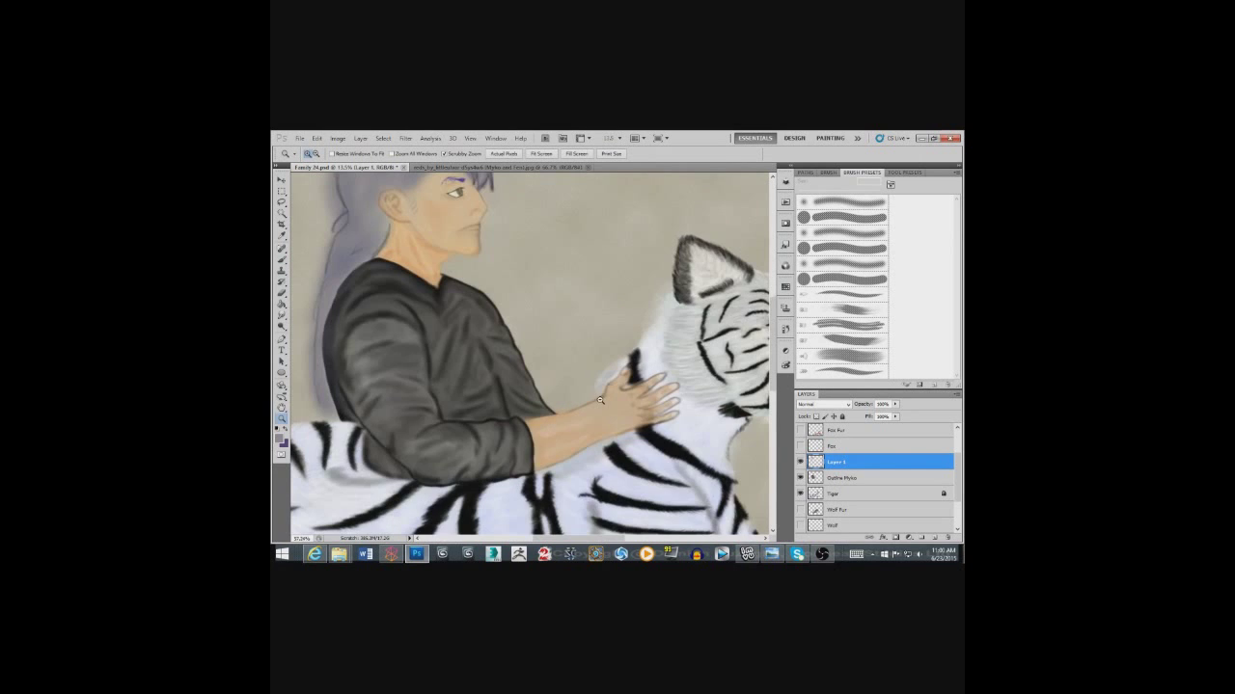
pyautogui.moveTo(451, 297); pyautogui.dragTo(527, 400)
pyautogui.moveTo(479, 326); pyautogui.dragTo(512, 306)
pyautogui.moveTo(457, 265); pyautogui.dragTo(479, 335)
# Paint darker purple brush strokes into the raised tuft and along the top of the hair on Layer 1.
pyautogui.click(281, 258)
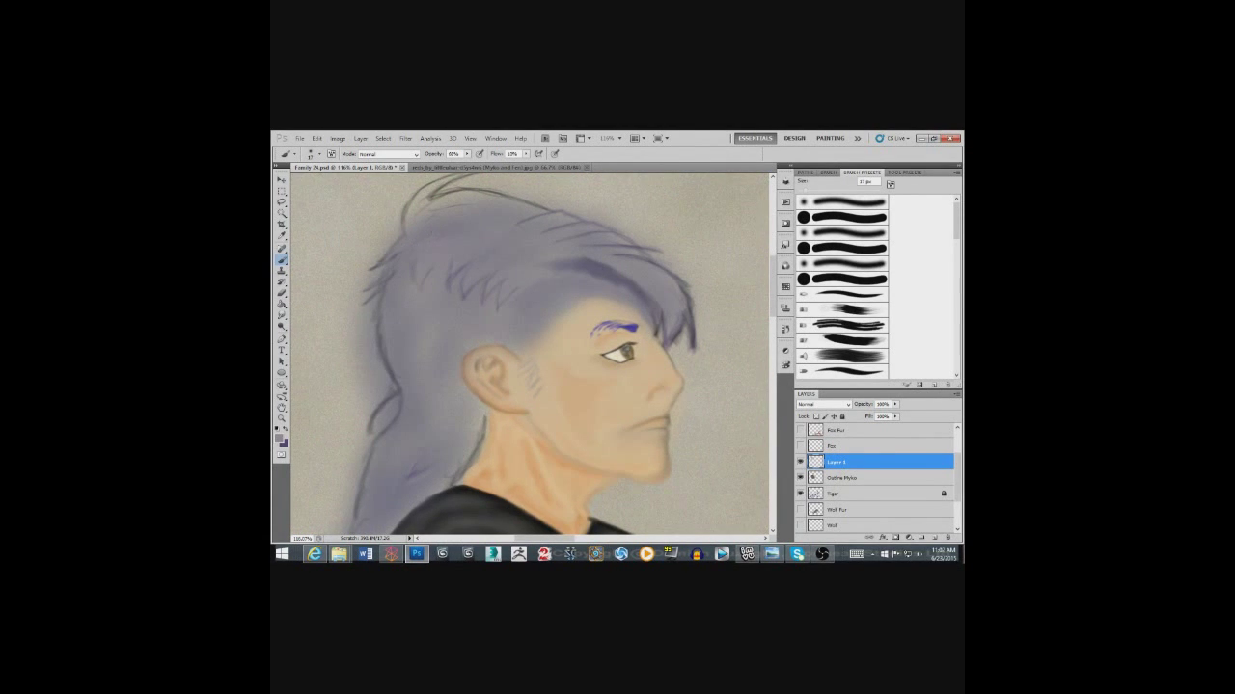
pyautogui.scroll(2, 554, 354)
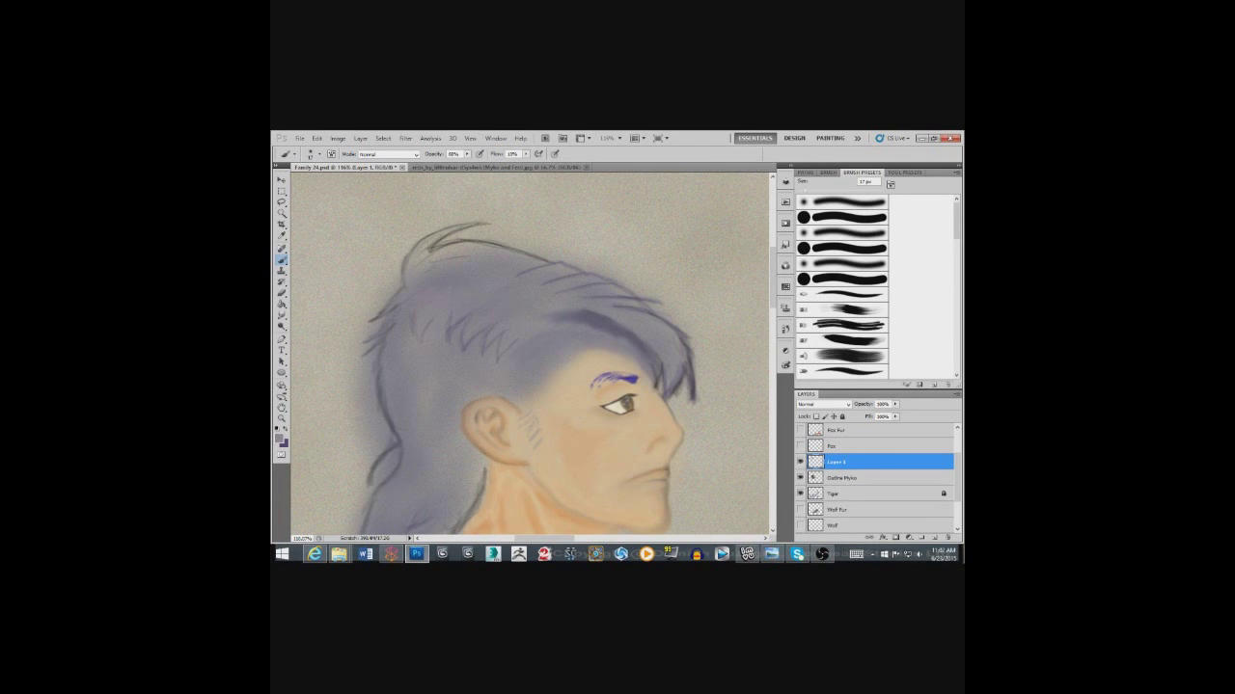
pyautogui.press('x')
pyautogui.moveTo(419, 251)
pyautogui.mouseDown()
pyautogui.moveTo(487, 222)
pyautogui.moveTo(482, 247)
pyautogui.moveTo(548, 264)
pyautogui.mouseUp()
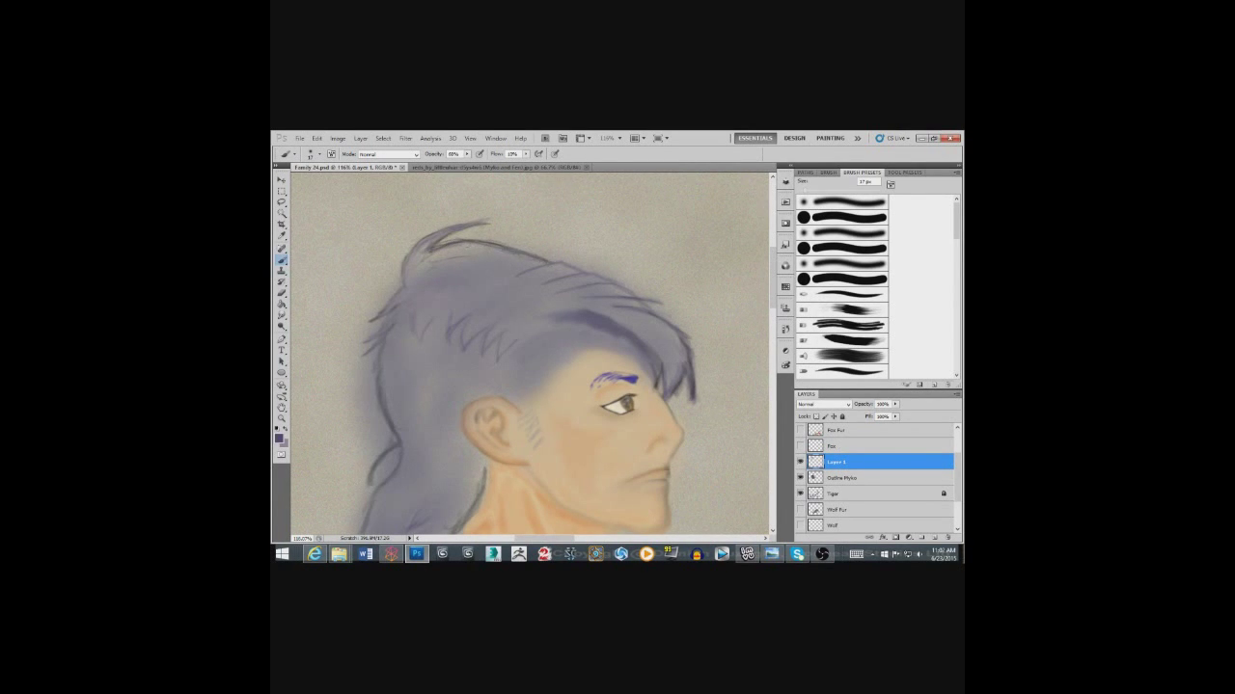
pyautogui.click(800, 493)
pyautogui.press('r')
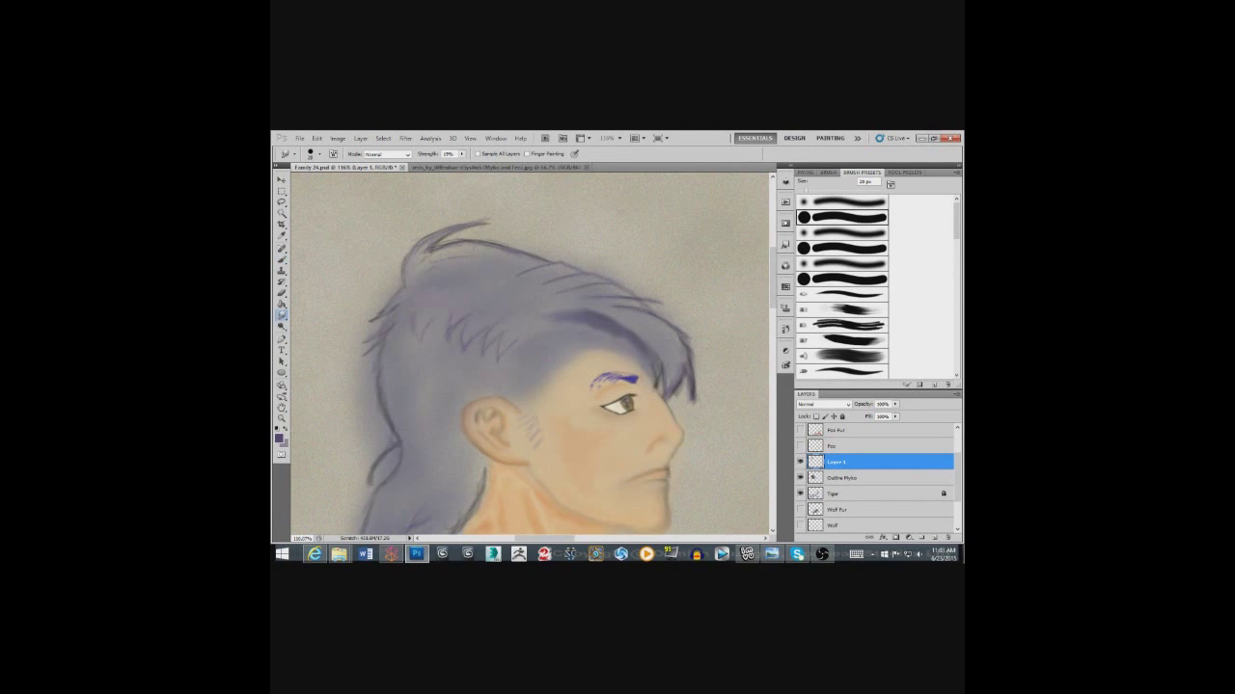
pyautogui.press('b')
pyautogui.moveTo(434, 255)
pyautogui.mouseDown()
pyautogui.moveTo(535, 261)
pyautogui.moveTo(572, 272)
pyautogui.moveTo(535, 274)
pyautogui.moveTo(585, 294)
pyautogui.mouseUp()
pyautogui.click(838, 204)
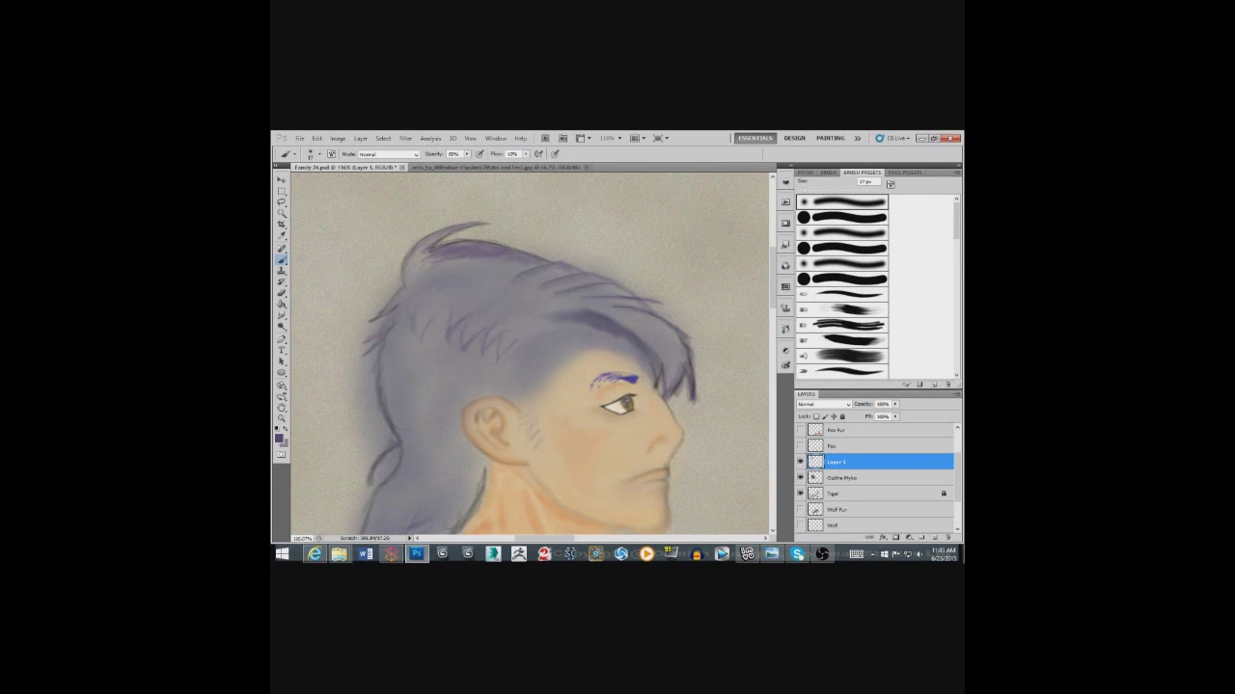
# Soften the tuft's shading with the lighter hair colour and the Smudge tool.
pyautogui.press('x')
pyautogui.moveTo(438, 256); pyautogui.dragTo(453, 249)
pyautogui.press('r')
pyautogui.moveTo(540, 432)
pyautogui.mouseDown()
pyautogui.moveTo(585, 311)
pyautogui.moveTo(607, 308)
pyautogui.moveTo(557, 371)
pyautogui.mouseUp()
pyautogui.press('b')
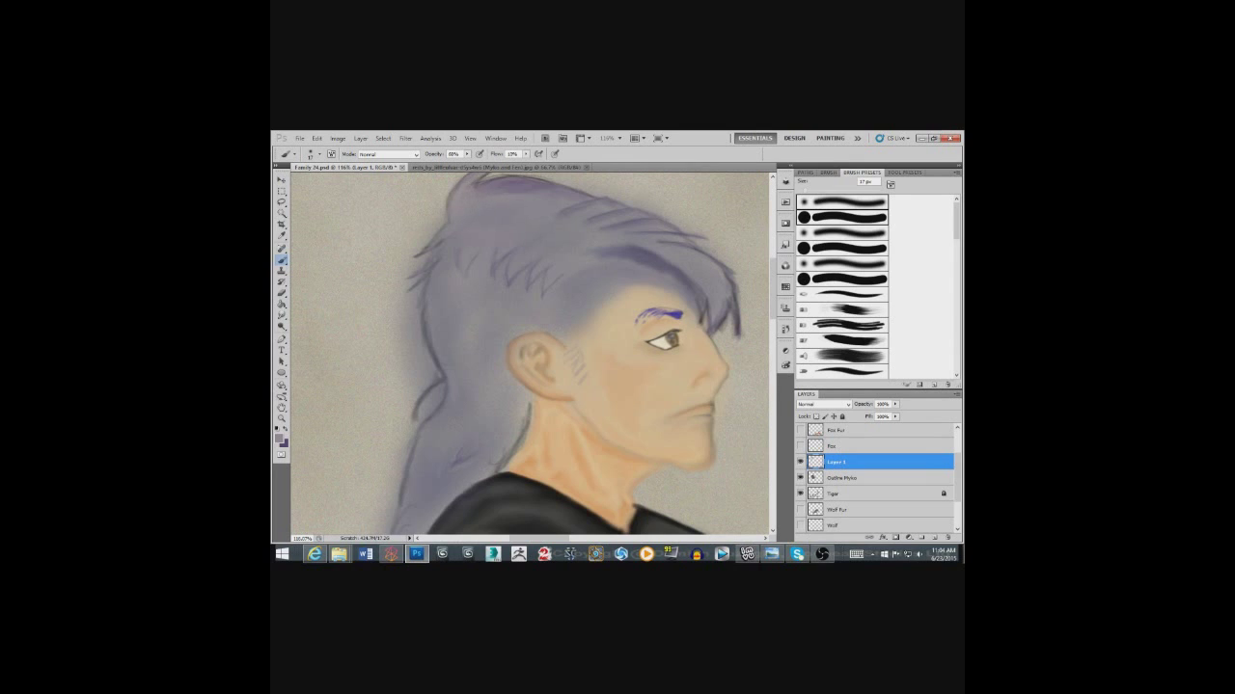
# Paint dark purple spikes and strands at the back of the crown.
pyautogui.press('x')
pyautogui.moveTo(446, 224); pyautogui.dragTo(415, 261)
pyautogui.moveTo(440, 242)
pyautogui.mouseDown()
pyautogui.moveTo(413, 257)
pyautogui.moveTo(463, 274)
pyautogui.mouseUp()
pyautogui.moveTo(494, 226)
pyautogui.mouseDown()
pyautogui.moveTo(478, 237)
pyautogui.moveTo(506, 237)
pyautogui.moveTo(487, 253)
pyautogui.mouseUp()
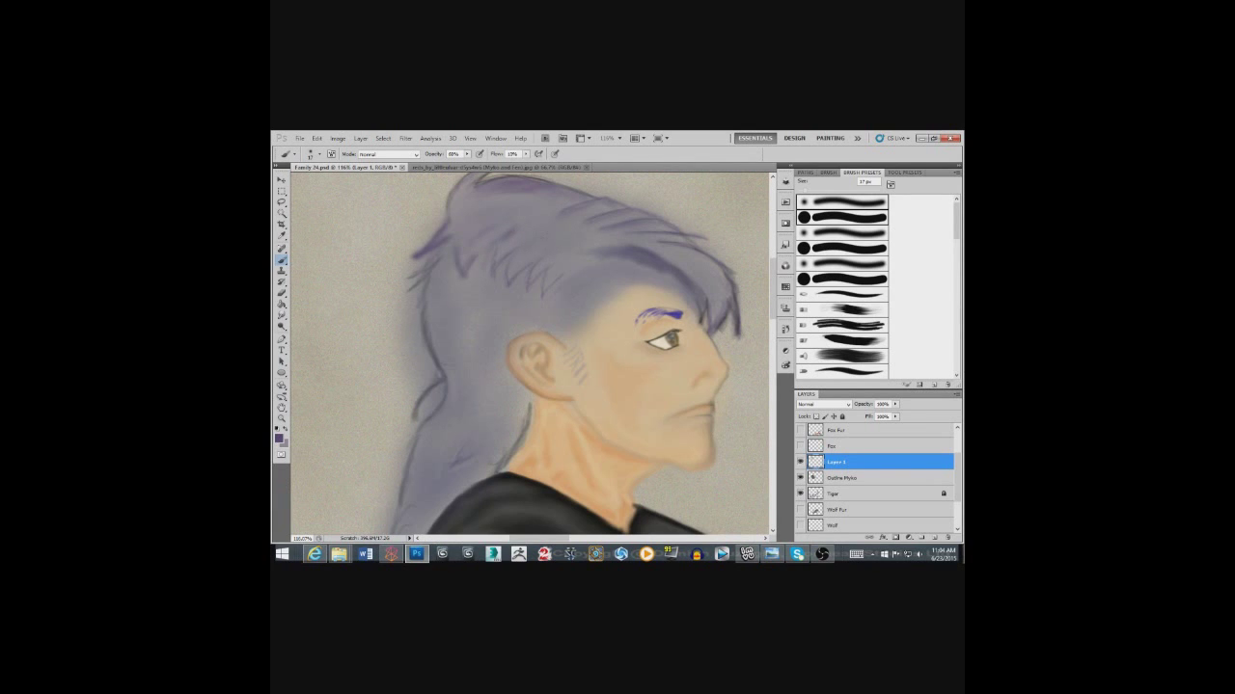
# Paint dark purple strands through the swept fringe and along its lower edge above the forehead.
pyautogui.moveTo(633, 237); pyautogui.dragTo(615, 243)
pyautogui.moveTo(706, 259)
pyautogui.mouseDown()
pyautogui.moveTo(691, 268)
pyautogui.moveTo(694, 288)
pyautogui.mouseUp()
pyautogui.moveTo(609, 253); pyautogui.dragTo(588, 267)
pyautogui.moveTo(664, 278)
pyautogui.mouseDown()
pyautogui.moveTo(629, 287)
pyautogui.moveTo(697, 324)
pyautogui.moveTo(620, 301)
pyautogui.mouseUp()
pyautogui.click(555, 154)
# Paint short purple strands along the hairline from the fringe to the ear, and lighter strokes over the sideburn.
pyautogui.press('o')
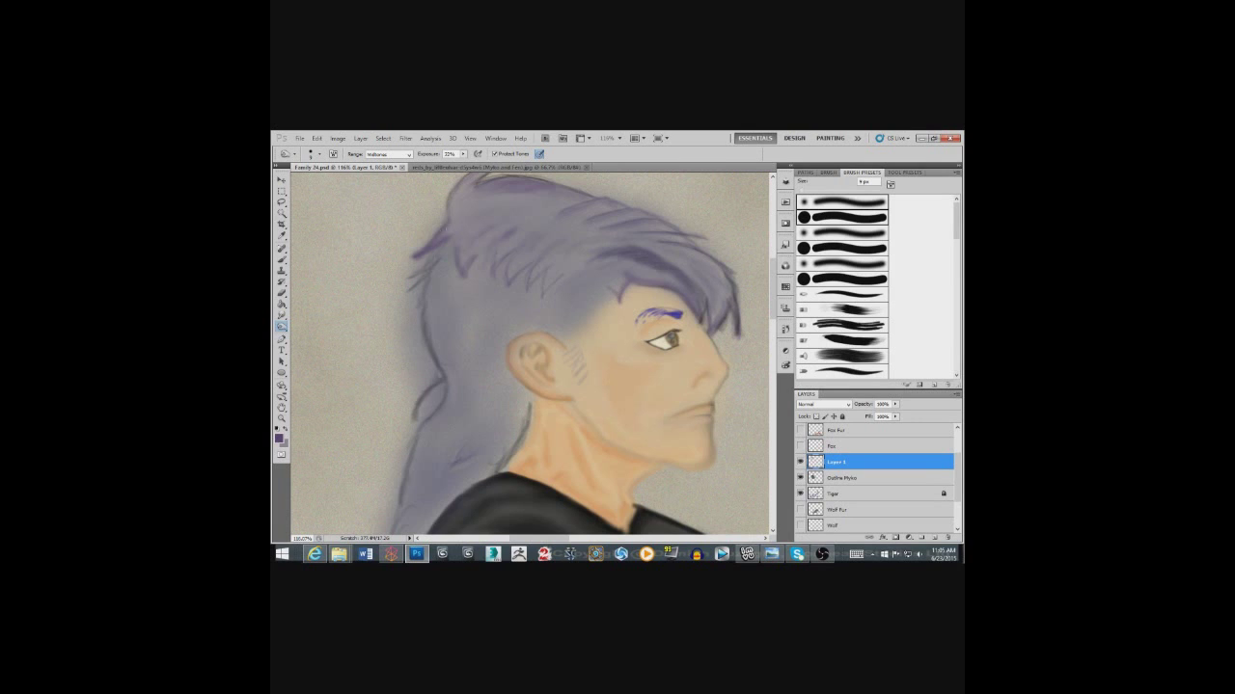
pyautogui.press('b')
pyautogui.moveTo(610, 293); pyautogui.dragTo(587, 327)
pyautogui.moveTo(586, 320); pyautogui.dragTo(572, 346)
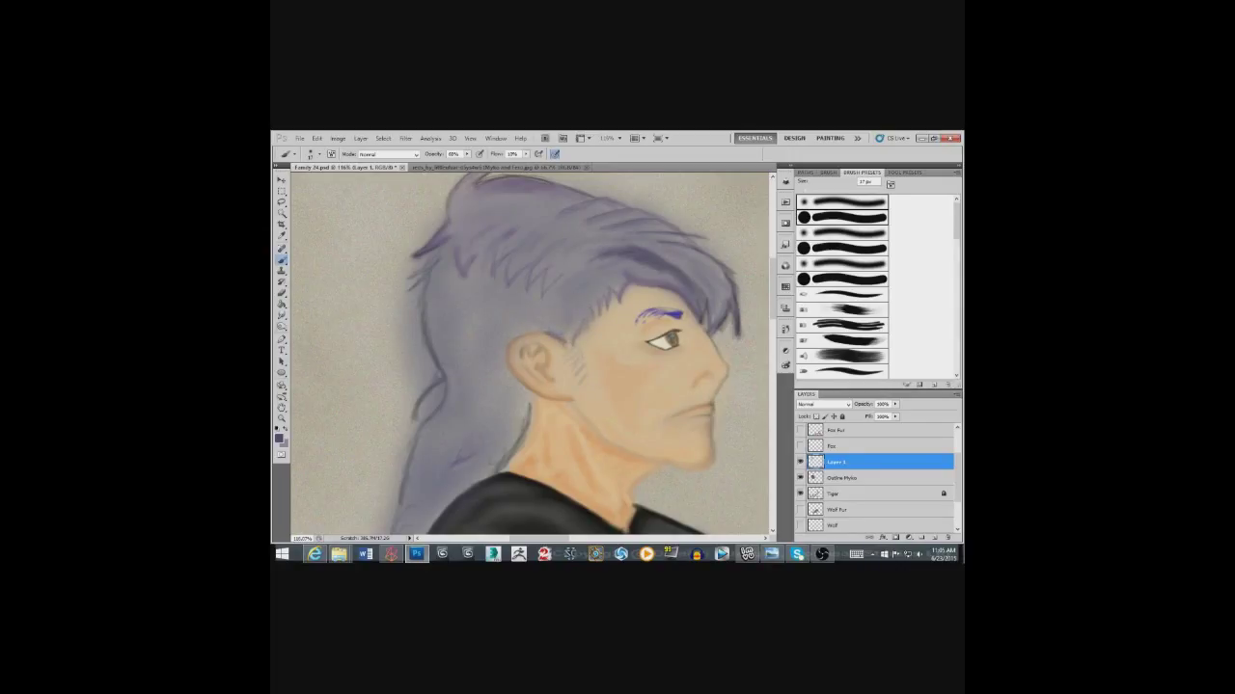
pyautogui.press('x')
pyautogui.moveTo(581, 346); pyautogui.dragTo(567, 358)
pyautogui.press('x')
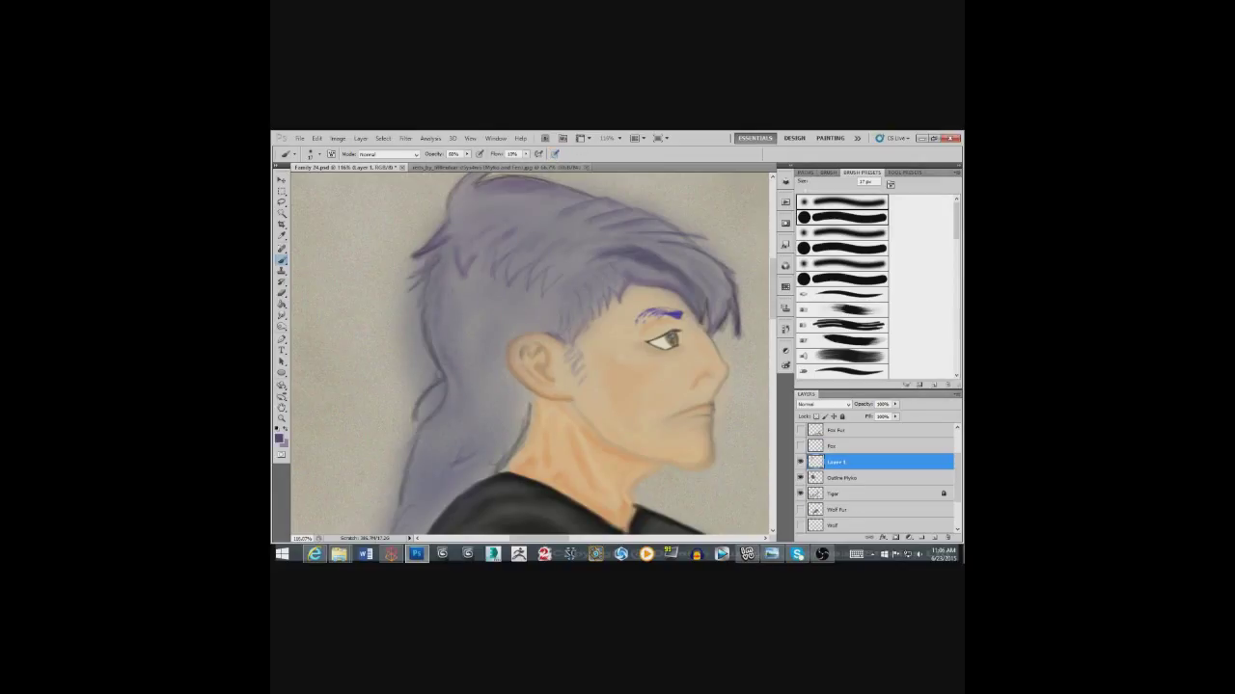
# Paint purple strands through the long hair behind the neck and shoulder.
pyautogui.moveTo(517, 382); pyautogui.dragTo(511, 416)
pyautogui.moveTo(455, 464)
pyautogui.mouseDown()
pyautogui.moveTo(503, 361)
pyautogui.moveTo(478, 411)
pyautogui.mouseUp()
pyautogui.moveTo(482, 415)
pyautogui.mouseDown()
pyautogui.moveTo(494, 375)
pyautogui.moveTo(470, 384)
pyautogui.moveTo(479, 408)
pyautogui.moveTo(459, 429)
pyautogui.mouseUp()
# Clean up the outline layer beside the shoulder, and paint purple strands down the long hair's back edge on Layer 1.
pyautogui.click(839, 479)
pyautogui.press('e')
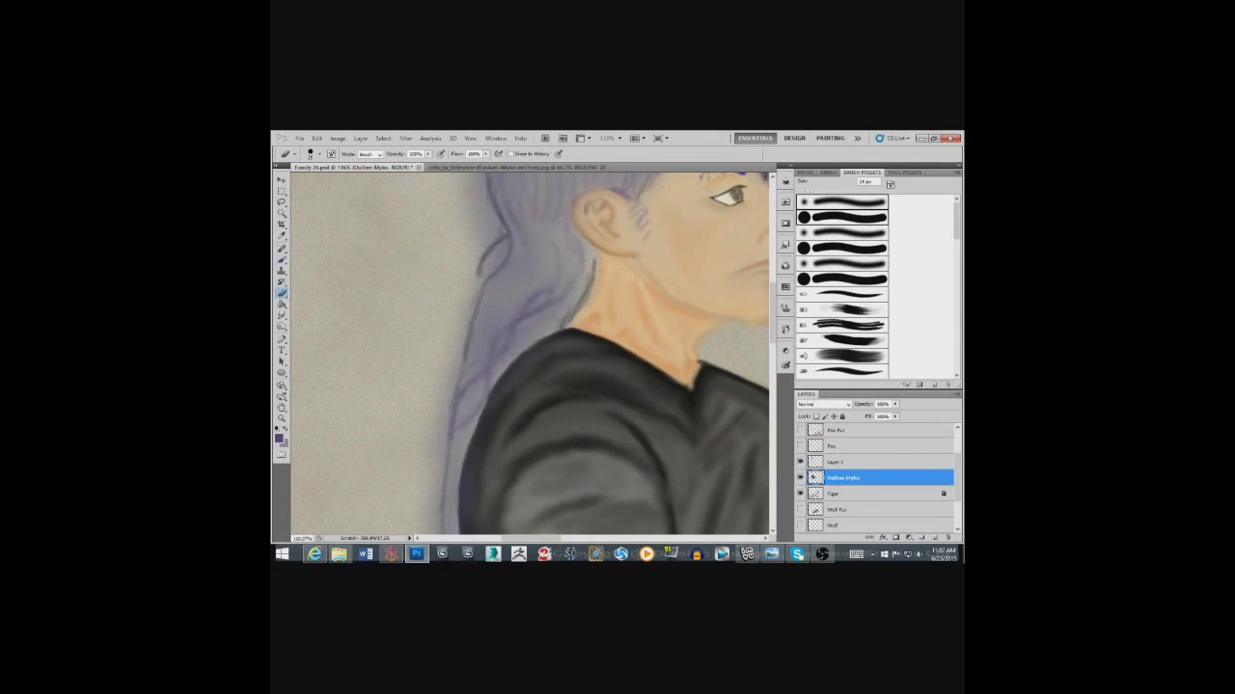
pyautogui.click(837, 462)
pyautogui.press('b')
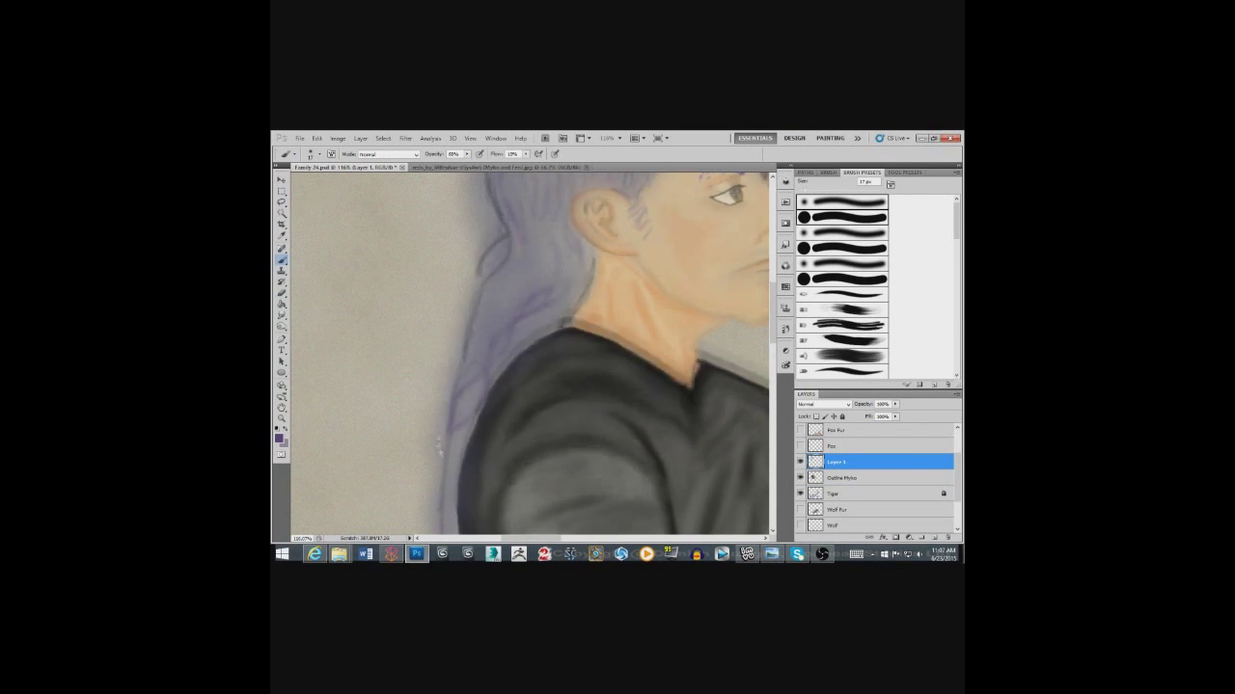
pyautogui.scroll(-3, 439, 453)
pyautogui.moveTo(449, 345); pyautogui.dragTo(444, 391)
pyautogui.moveTo(450, 410); pyautogui.dragTo(425, 310)
pyautogui.moveTo(429, 296)
pyautogui.mouseDown()
pyautogui.moveTo(413, 335)
pyautogui.moveTo(439, 378)
pyautogui.moveTo(436, 472)
pyautogui.mouseUp()
pyautogui.moveTo(422, 412)
pyautogui.mouseDown()
pyautogui.moveTo(444, 473)
pyautogui.moveTo(461, 475)
pyautogui.moveTo(444, 473)
pyautogui.mouseUp()
# Lighten individual strands across the crown and above the ear with the Dodge tool.
pyautogui.press('o')
pyautogui.moveTo(479, 267); pyautogui.dragTo(445, 531)
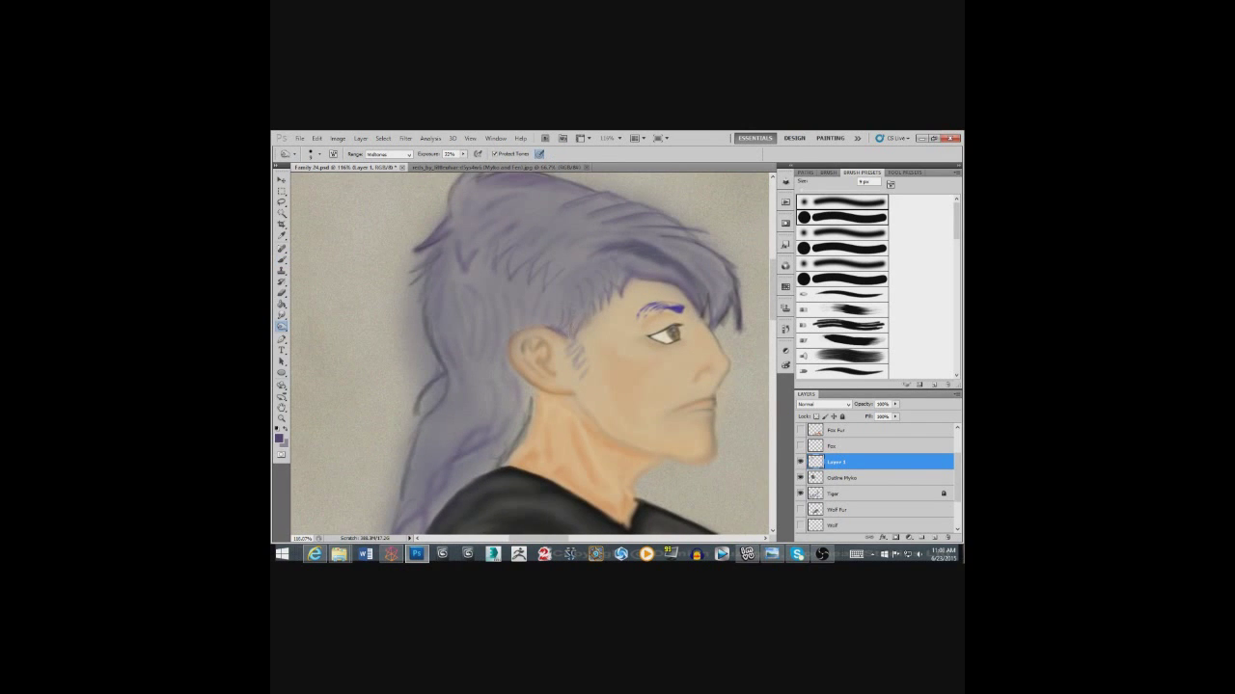
pyautogui.rightClick(284, 327)
pyautogui.click(310, 328)
pyautogui.moveTo(560, 293)
pyautogui.mouseDown()
pyautogui.moveTo(617, 240)
pyautogui.moveTo(686, 246)
pyautogui.moveTo(712, 279)
pyautogui.mouseUp()
pyautogui.scroll(2, 545, 354)
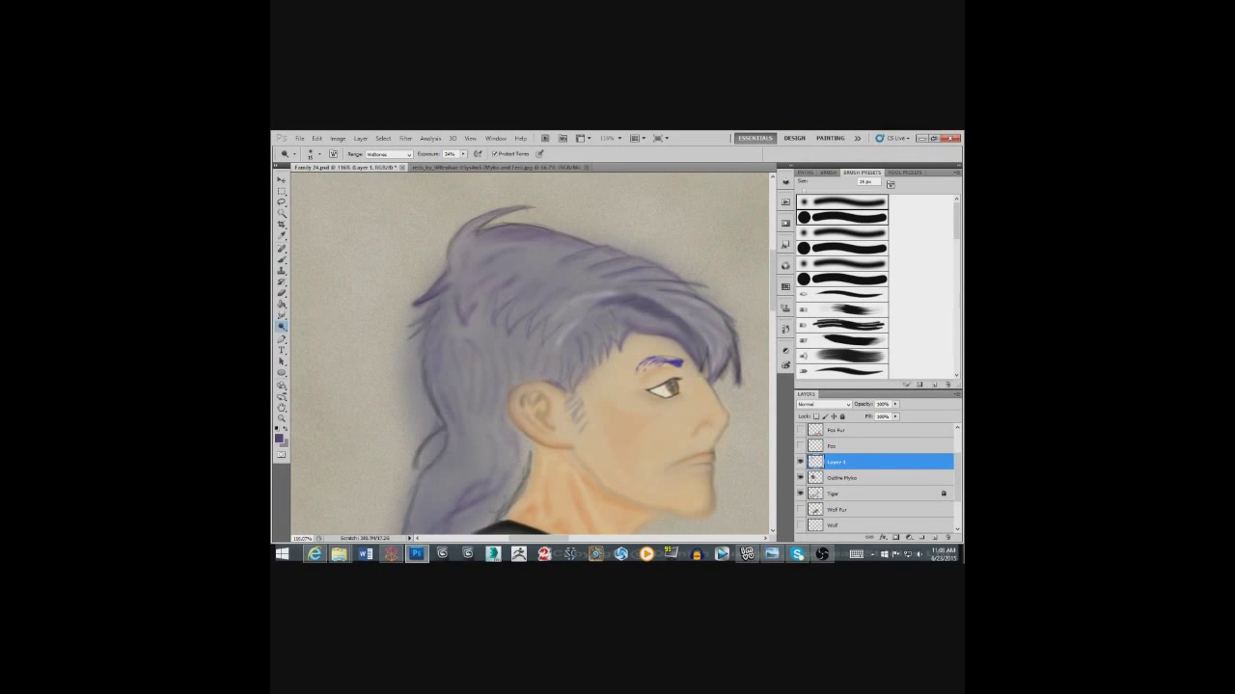
pyautogui.moveTo(537, 248); pyautogui.dragTo(567, 252)
pyautogui.moveTo(496, 279); pyautogui.dragTo(522, 267)
pyautogui.moveTo(525, 309)
pyautogui.mouseDown()
pyautogui.moveTo(518, 343)
pyautogui.moveTo(533, 357)
pyautogui.mouseUp()
pyautogui.moveTo(549, 343); pyautogui.dragTo(549, 359)
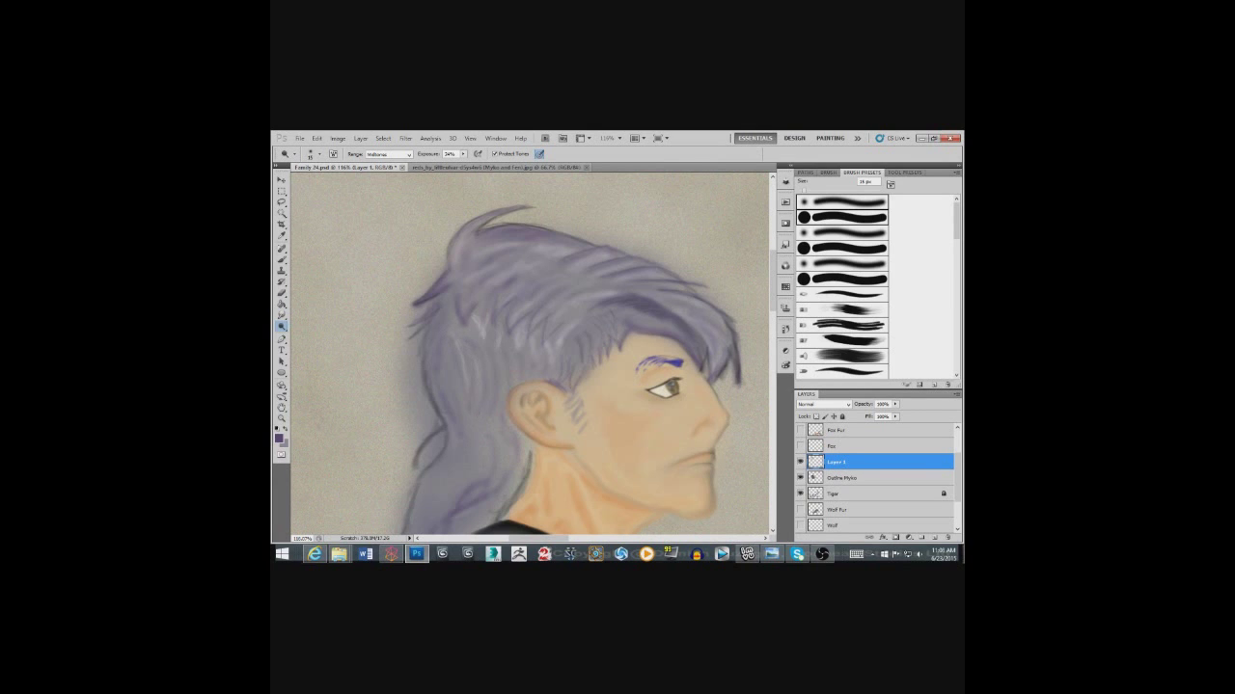
# Paint a dark purple streak across the crown towards the fringe and lighter strokes along the nape.
pyautogui.press('b')
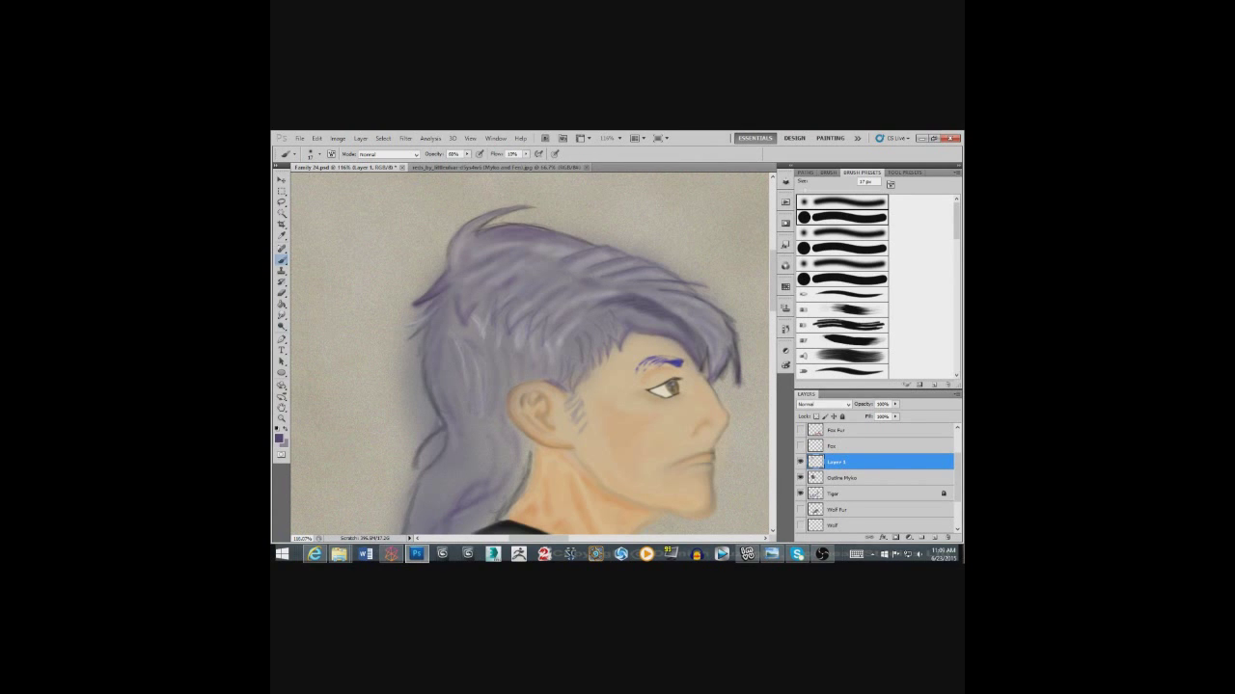
pyautogui.moveTo(596, 289)
pyautogui.mouseDown()
pyautogui.moveTo(618, 294)
pyautogui.moveTo(551, 269)
pyautogui.mouseUp()
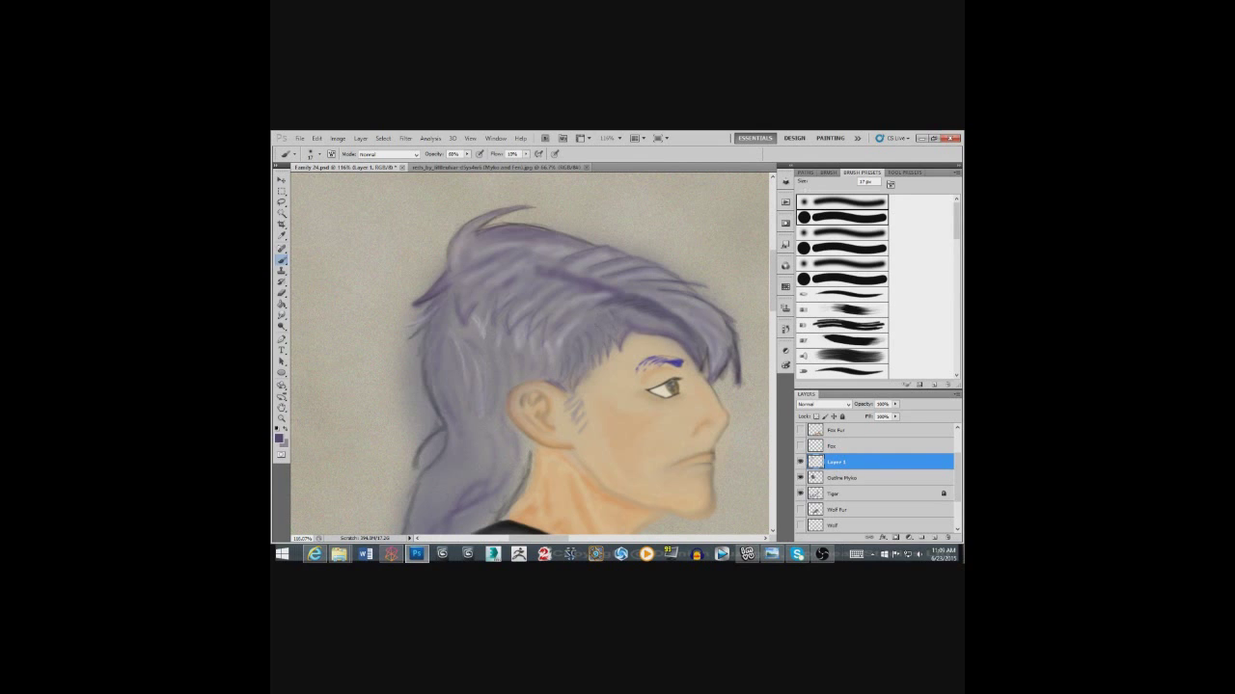
pyautogui.press('x')
pyautogui.moveTo(528, 441); pyautogui.dragTo(526, 457)
# Sample the hair colour at the back of the head and retouch the hair's back edge on the outline layer.
pyautogui.press('i')
pyautogui.click(439, 367)
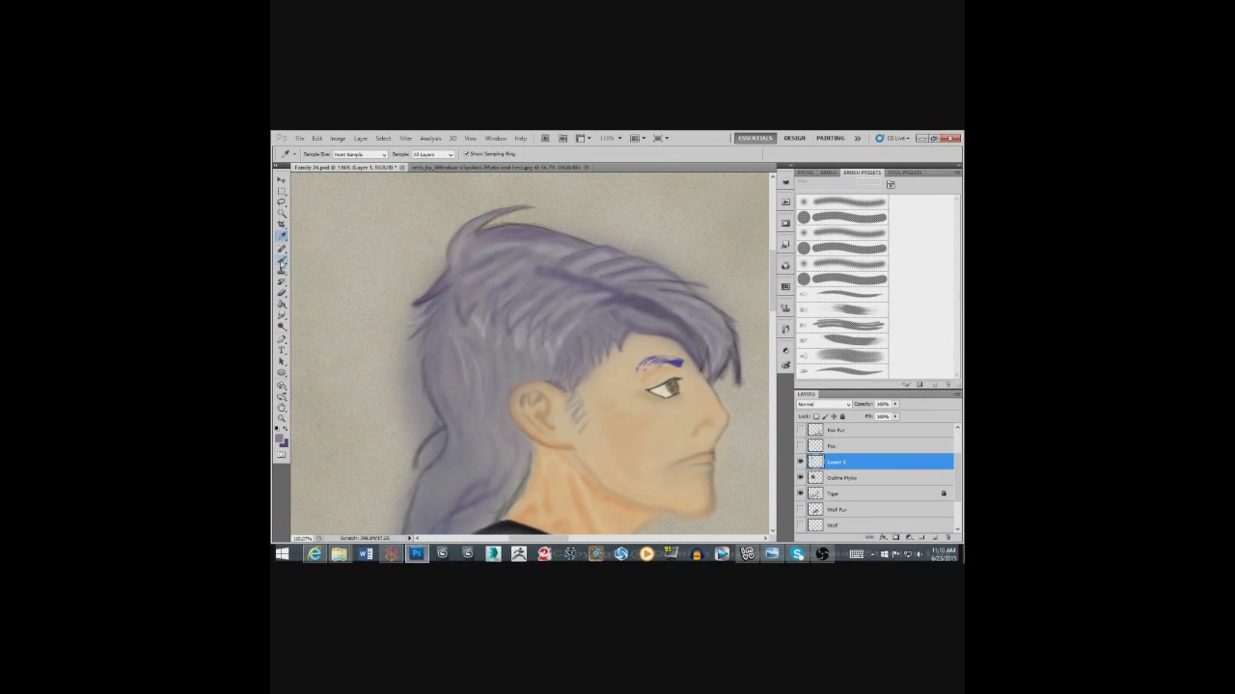
pyautogui.click(282, 327)
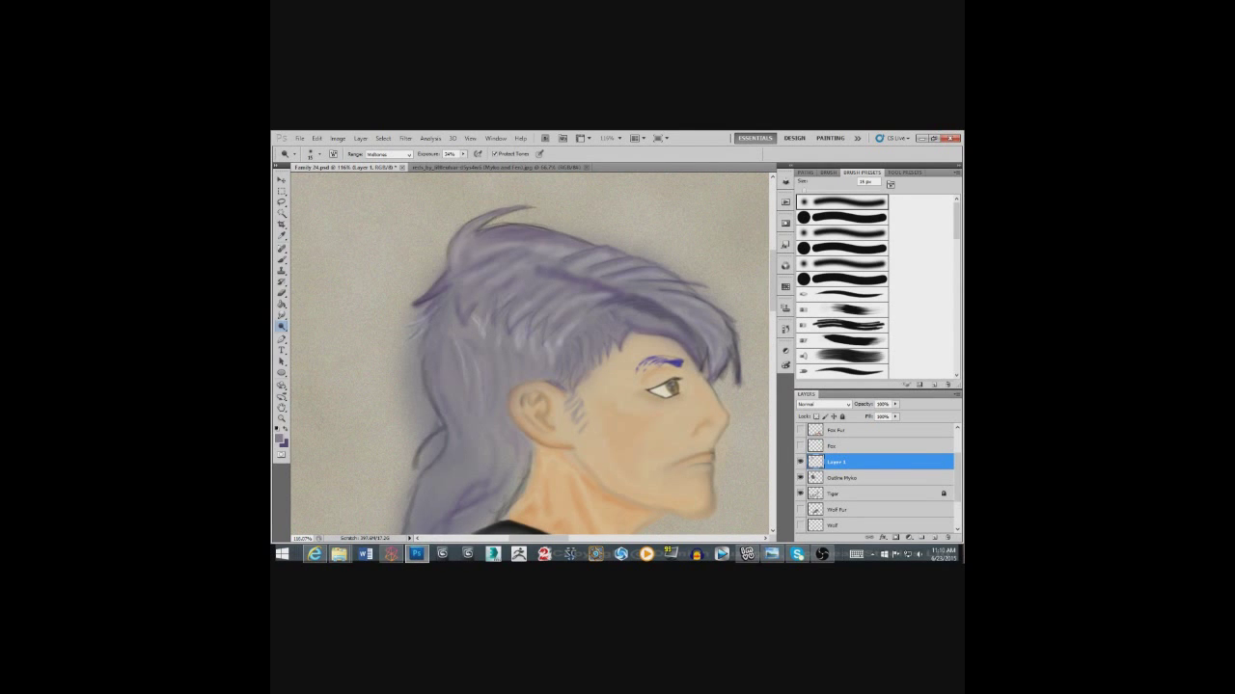
pyautogui.click(841, 480)
pyautogui.press('b')
pyautogui.press('e')
# Darken the streak running into the fringe on Layer 1 with the Burn tool.
pyautogui.click(841, 462)
pyautogui.press('o')
pyautogui.press('b')
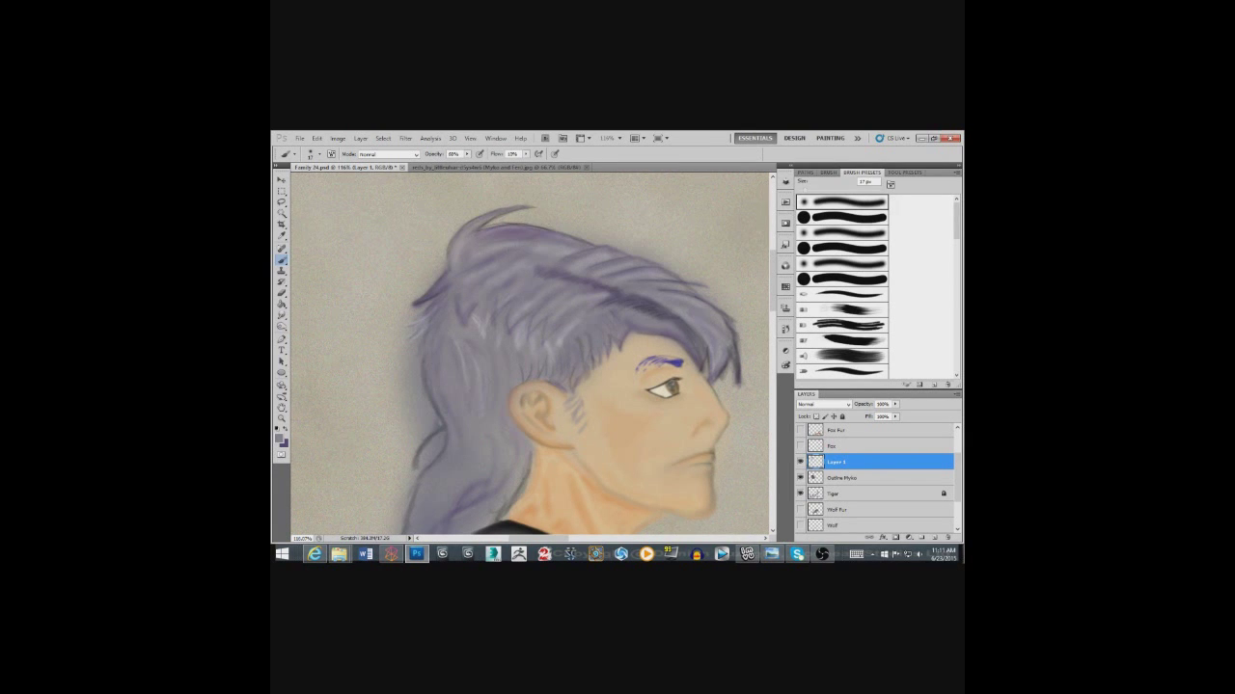
# Smudge the hair by the nape and merge Layer 1 down into the outline layer.
pyautogui.press('r')
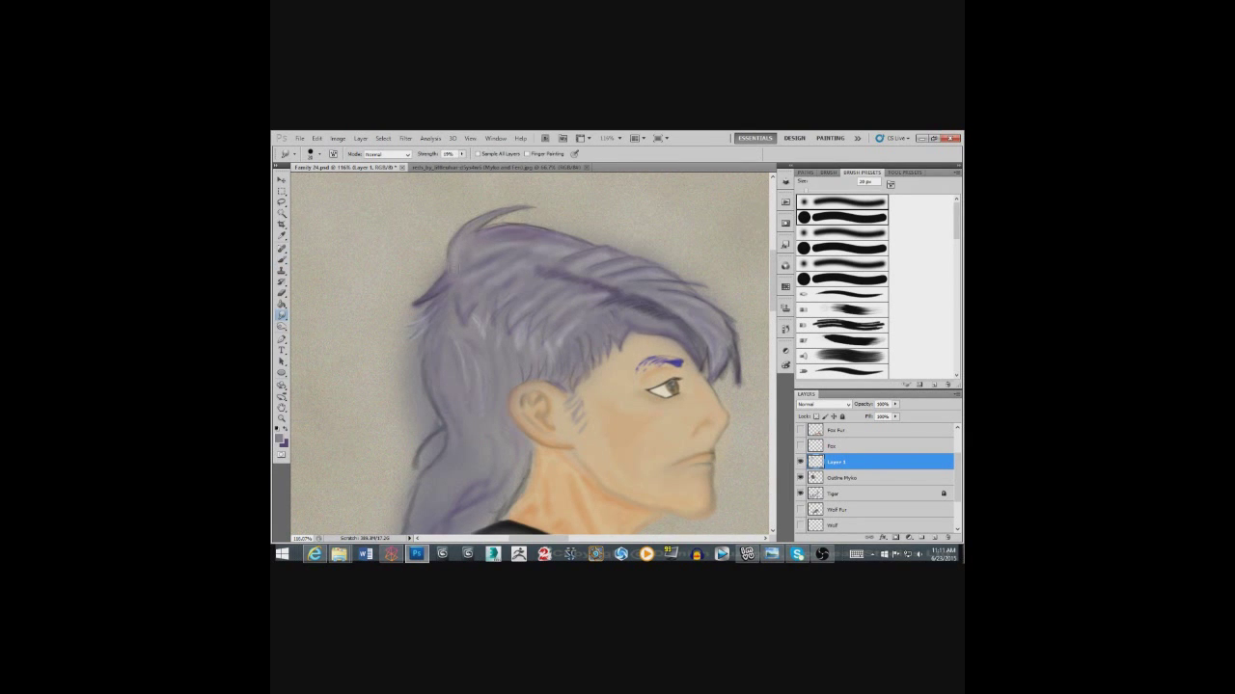
pyautogui.moveTo(523, 478); pyautogui.dragTo(489, 365)
pyautogui.rightClick(860, 466)
pyautogui.click(881, 443)
# Smudge the strands and outer edges of the hair on the merged outline layer to blend them.
pyautogui.moveTo(668, 266)
pyautogui.mouseDown()
pyautogui.moveTo(677, 341)
pyautogui.moveTo(699, 325)
pyautogui.moveTo(715, 351)
pyautogui.mouseUp()
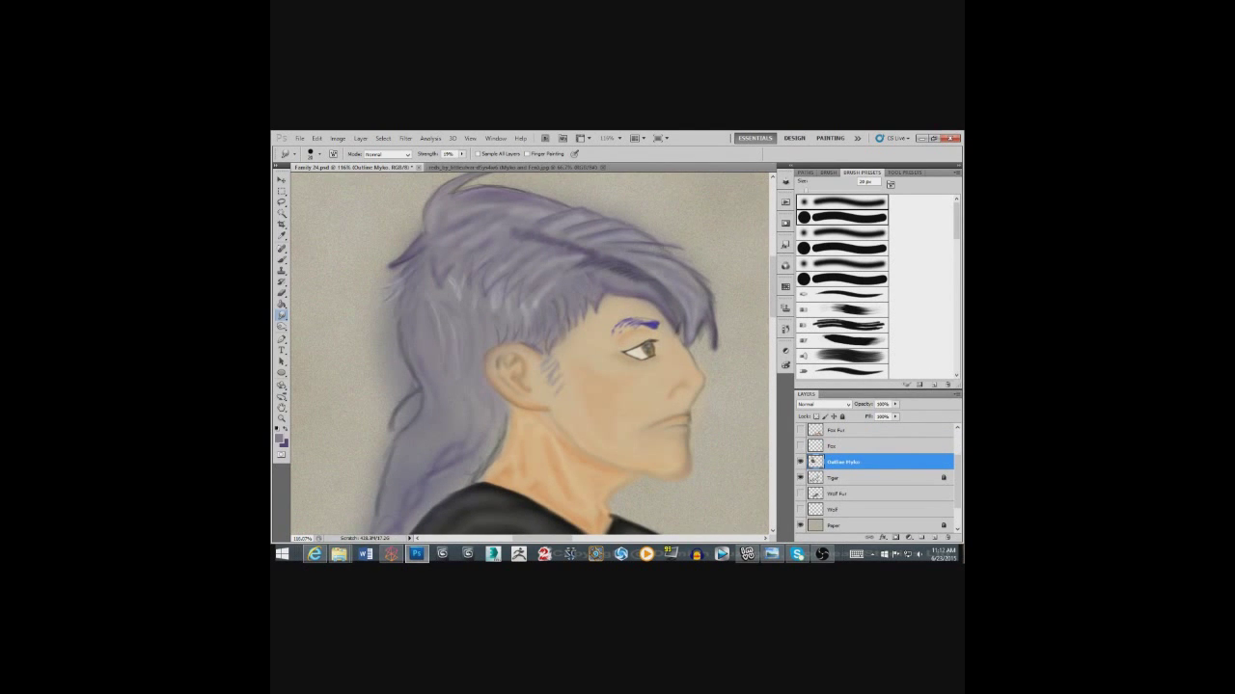
pyautogui.moveTo(579, 209); pyautogui.dragTo(626, 321)
pyautogui.moveTo(476, 281); pyautogui.dragTo(465, 298)
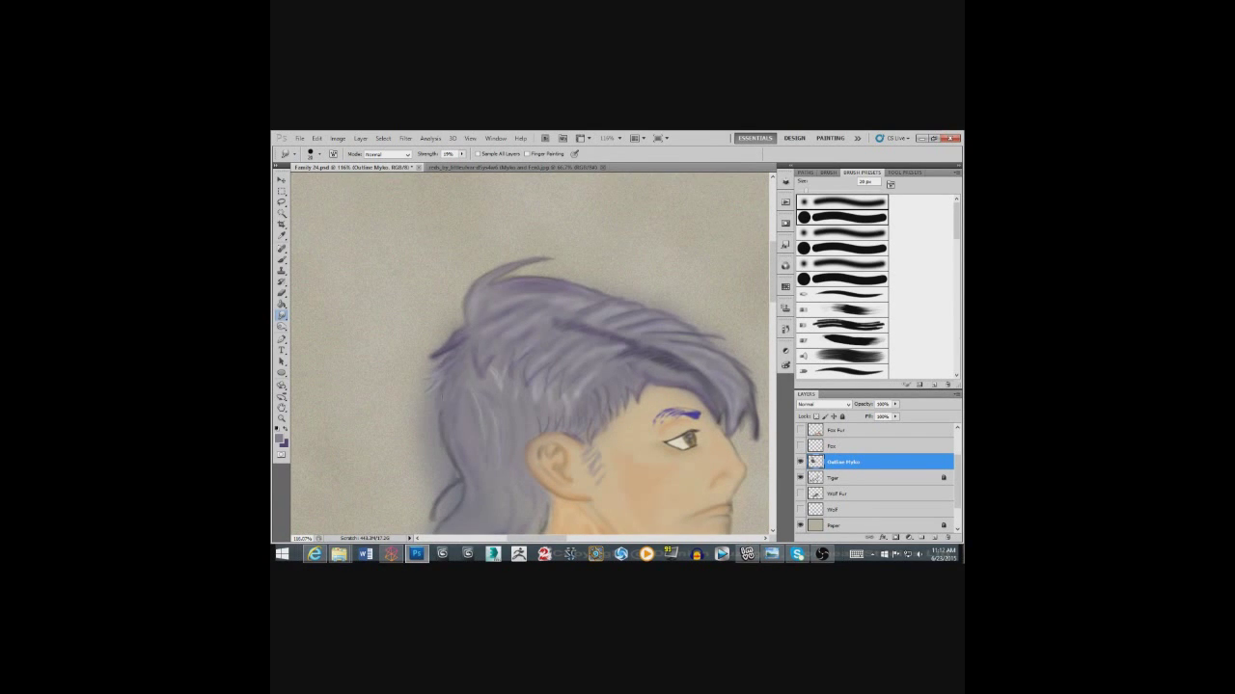
pyautogui.moveTo(559, 435); pyautogui.dragTo(549, 309)
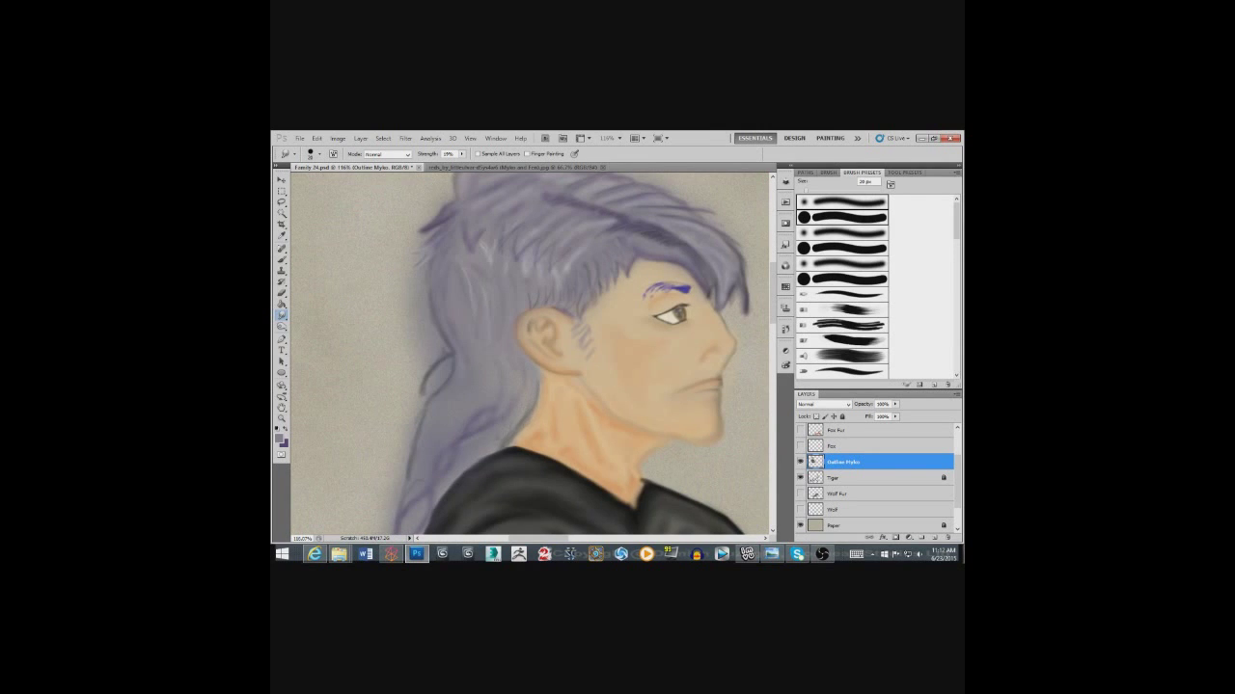
# Brush soft grey-purple strands into the hair above and behind the ear.
pyautogui.press('b')
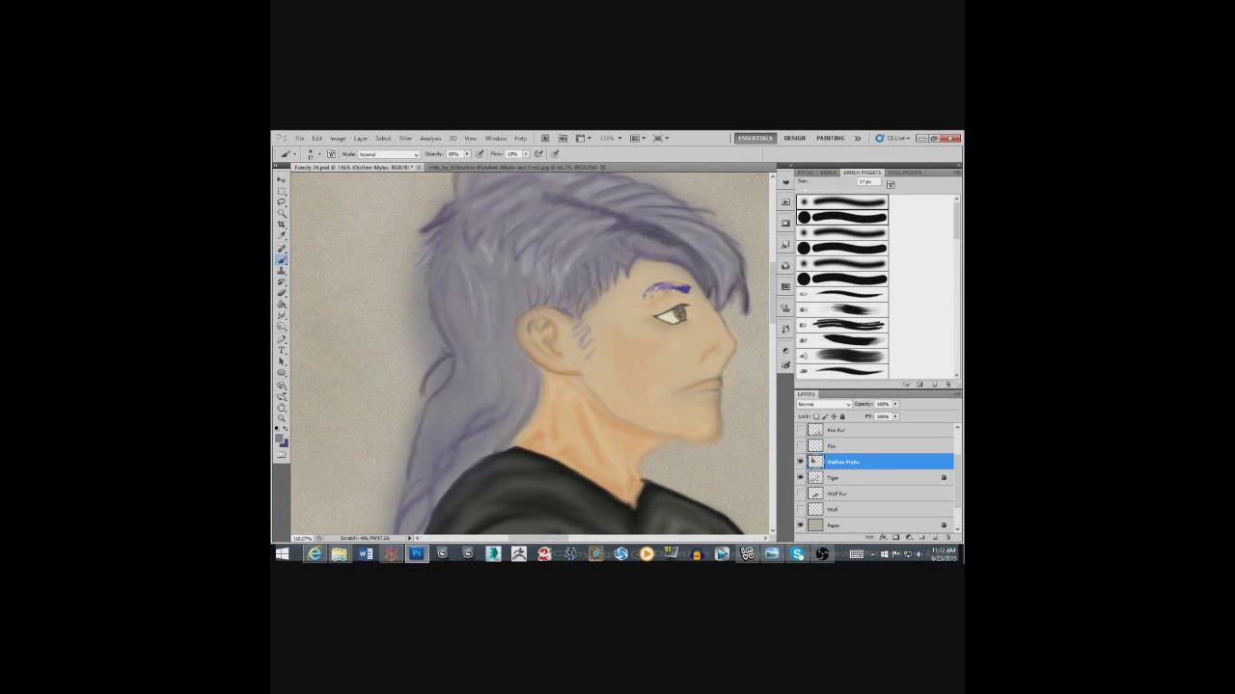
pyautogui.moveTo(503, 283); pyautogui.dragTo(508, 334)
pyautogui.click(282, 327)
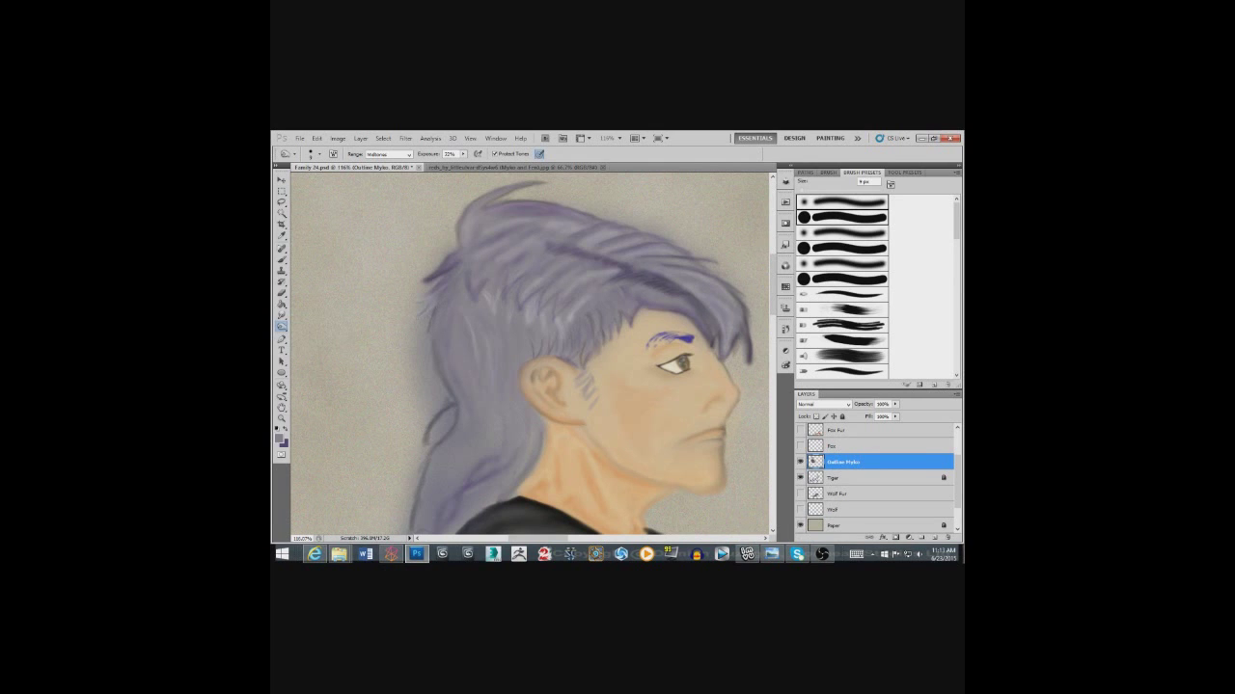
# Erase around the spikes at the back of the crown with a 6 px eraser to sharpen them.
pyautogui.press('e')
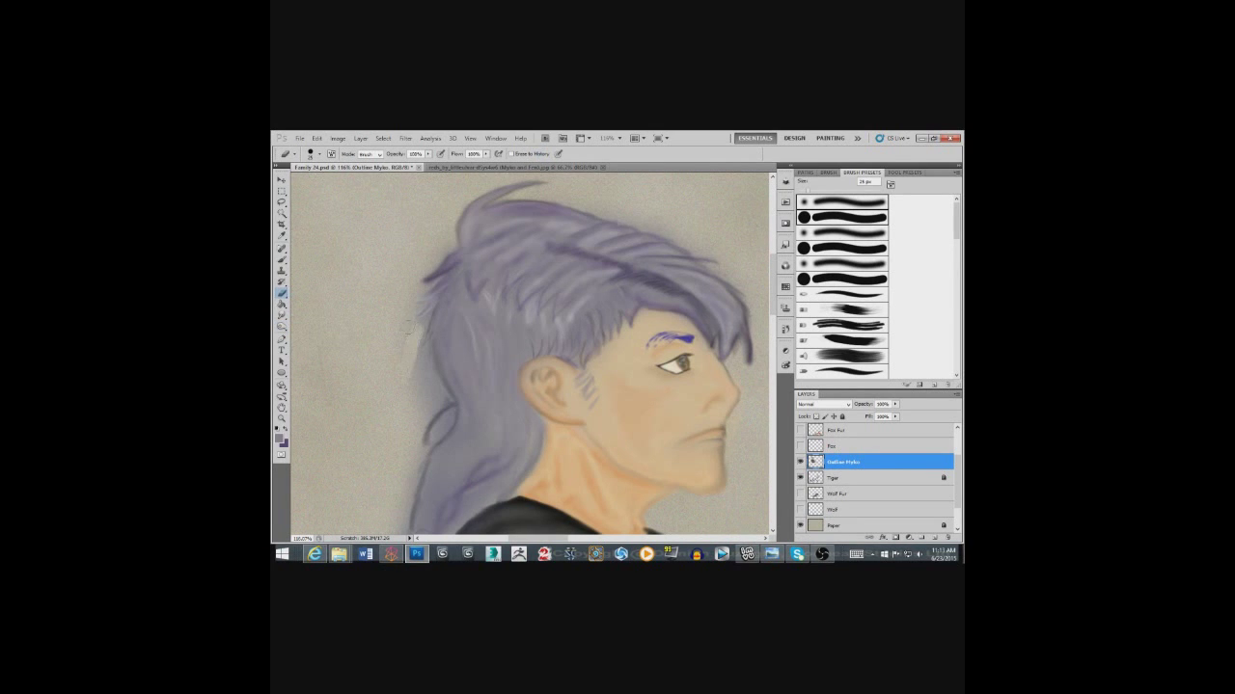
pyautogui.press('[')
pyautogui.press('[')
pyautogui.press('[')
pyautogui.press('[')
pyautogui.press('[')
pyautogui.press('[')
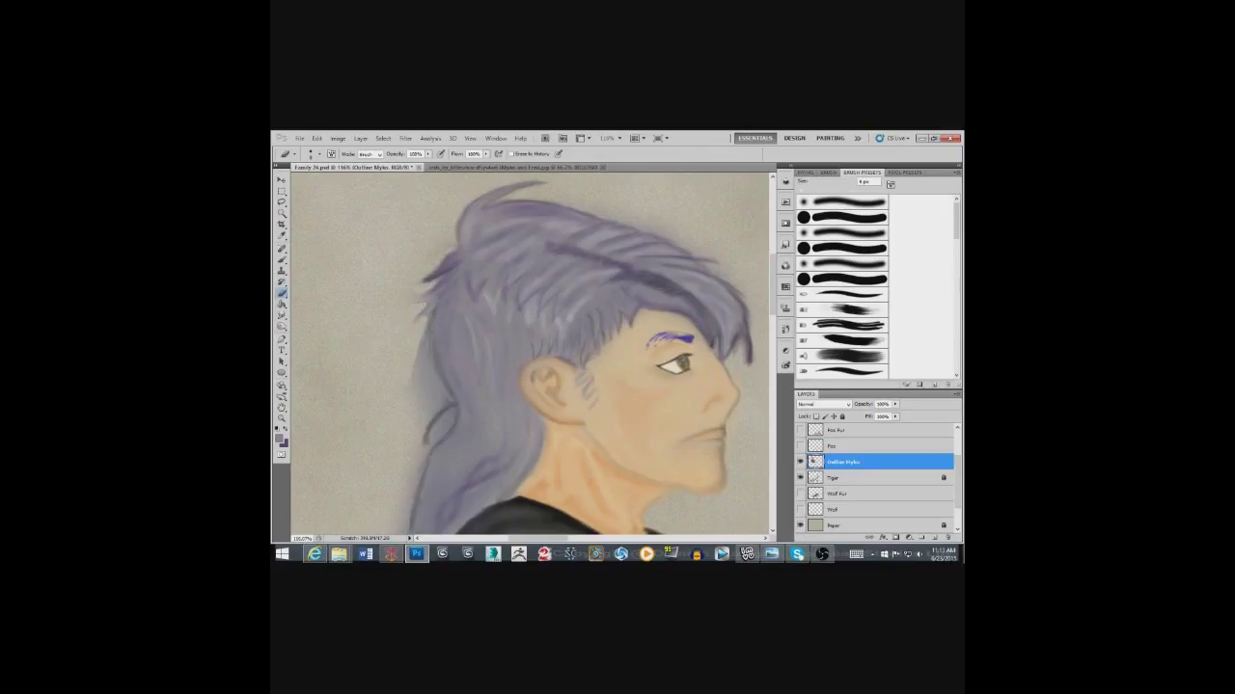
pyautogui.moveTo(444, 275); pyautogui.dragTo(435, 281)
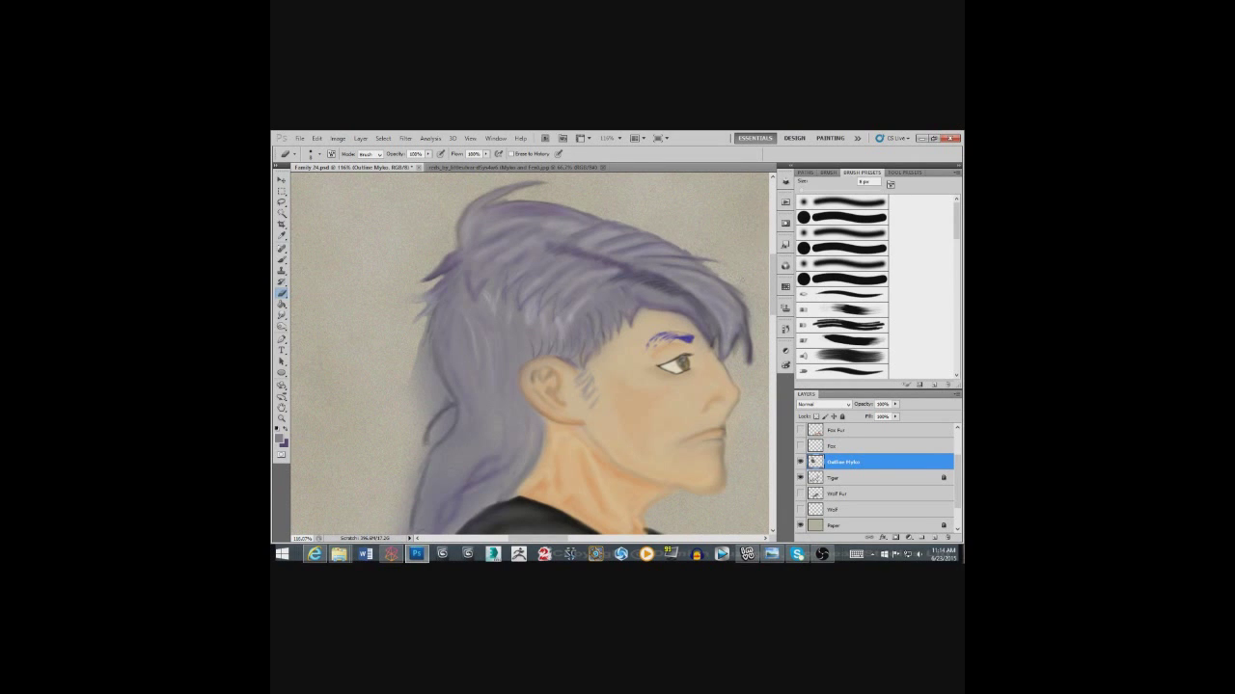
# Enlarge the eraser to 10 px and erase the soft haze along the back edge of the long hair.
pyautogui.moveTo(390, 443); pyautogui.dragTo(444, 378)
pyautogui.press(']')
pyautogui.press(']')
pyautogui.press(']')
pyautogui.press(']')
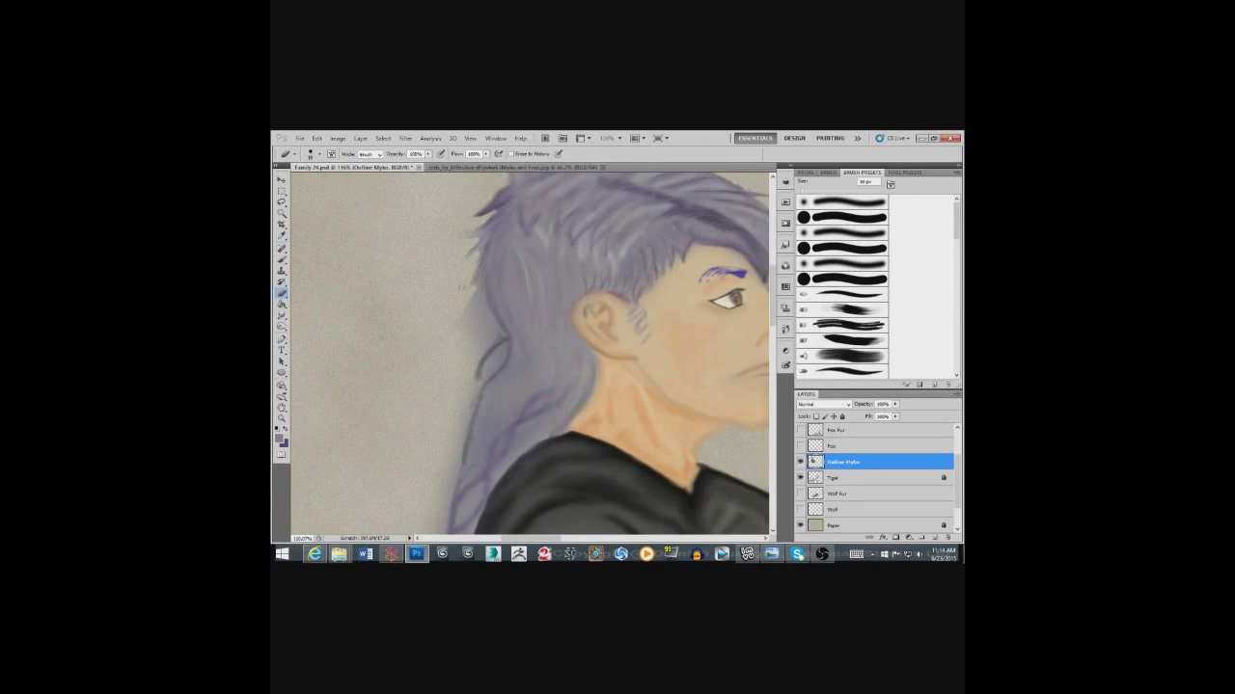
pyautogui.moveTo(476, 292)
pyautogui.mouseDown()
pyautogui.moveTo(471, 342)
pyautogui.moveTo(484, 310)
pyautogui.moveTo(501, 336)
pyautogui.moveTo(475, 349)
pyautogui.mouseUp()
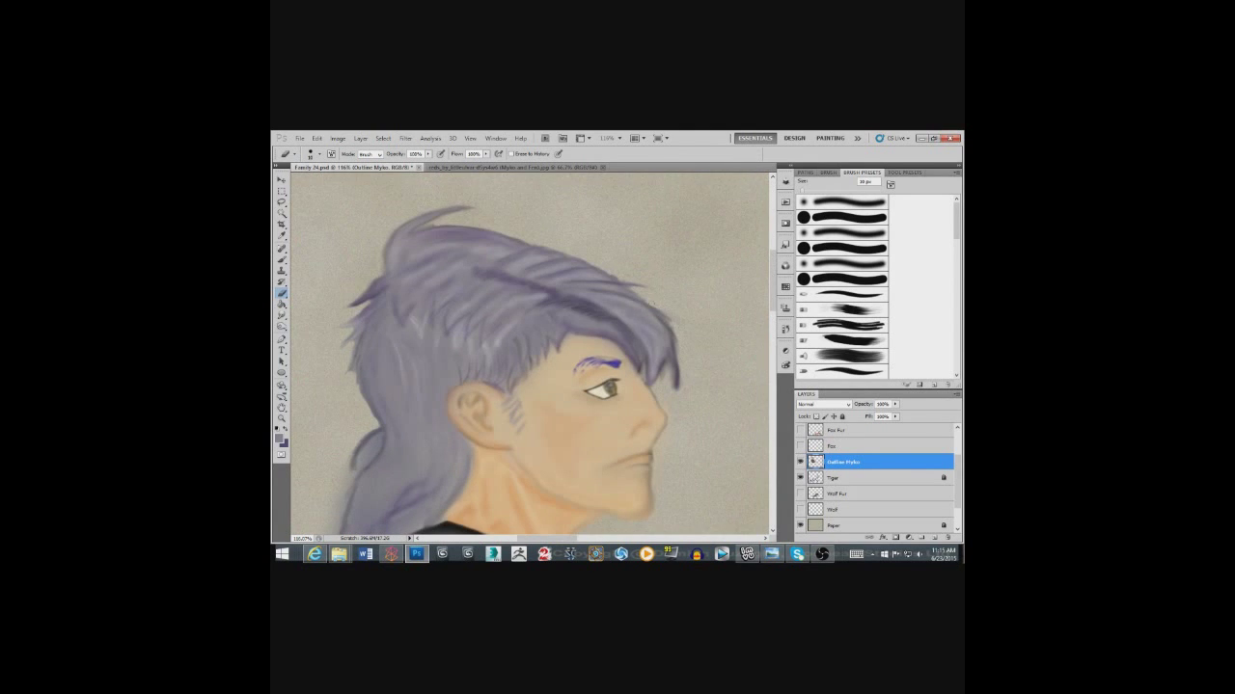
# Clean the tip of the fringe with the eraser and dodge highlights into the strands above the ear and down the back.
pyautogui.moveTo(674, 326); pyautogui.dragTo(678, 343)
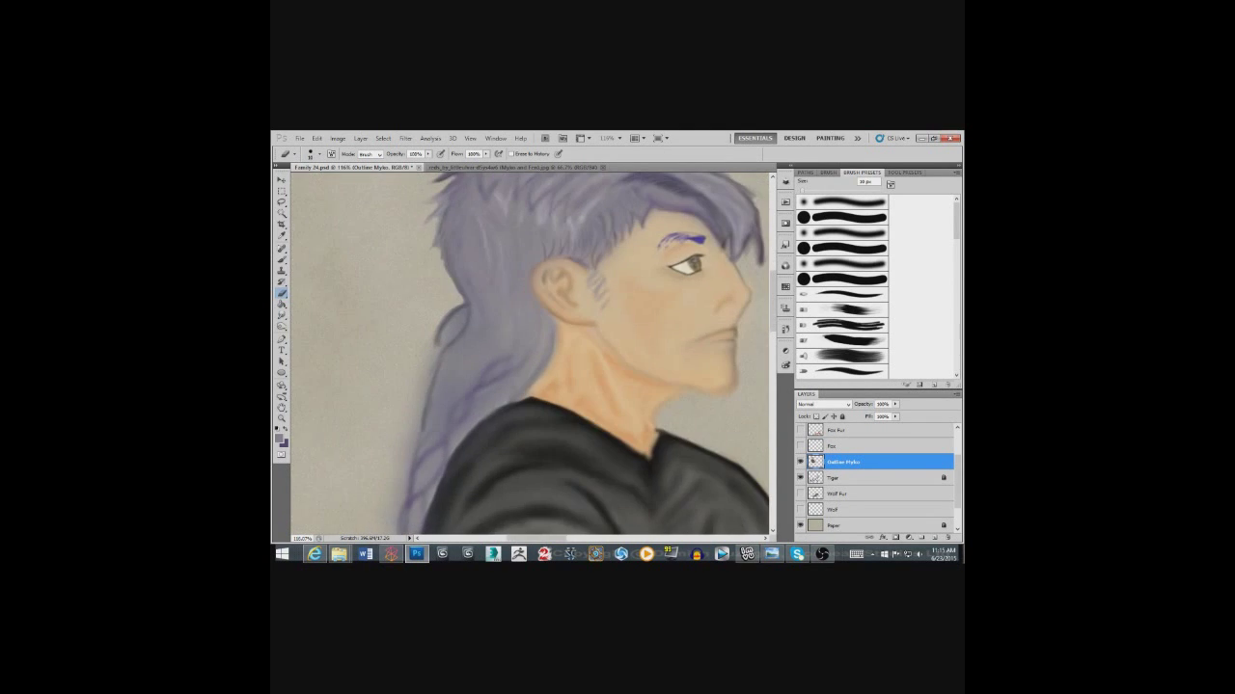
pyautogui.press('b')
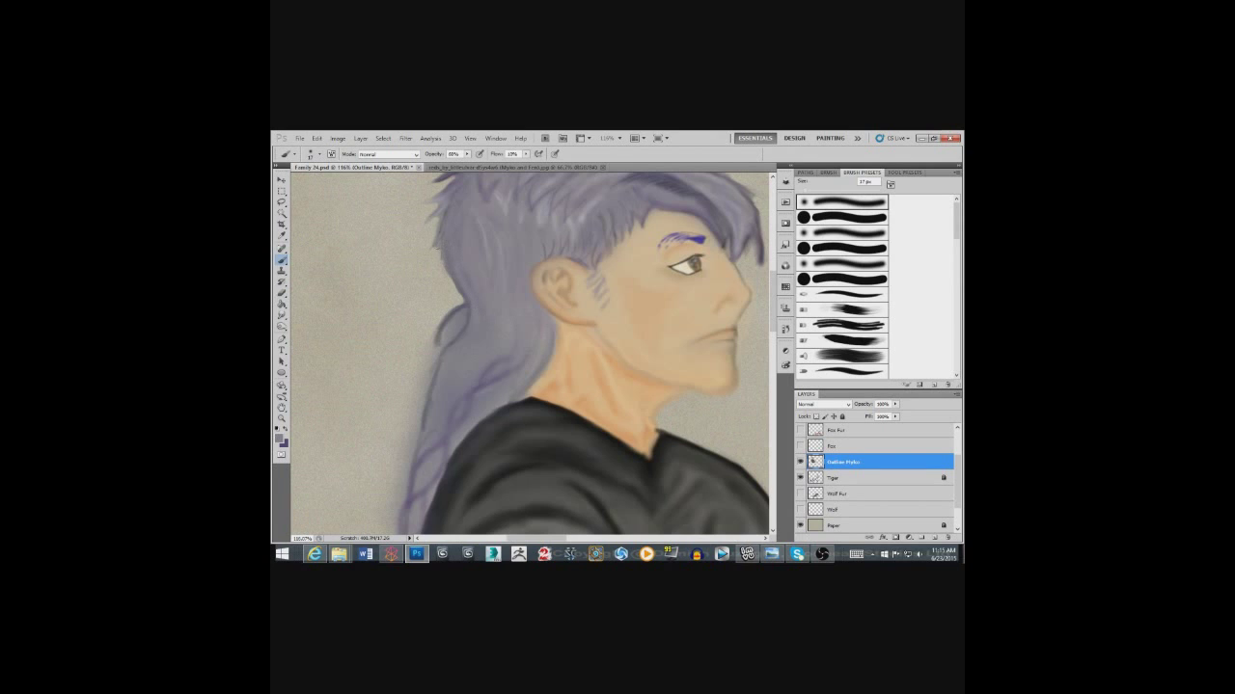
pyautogui.press('o')
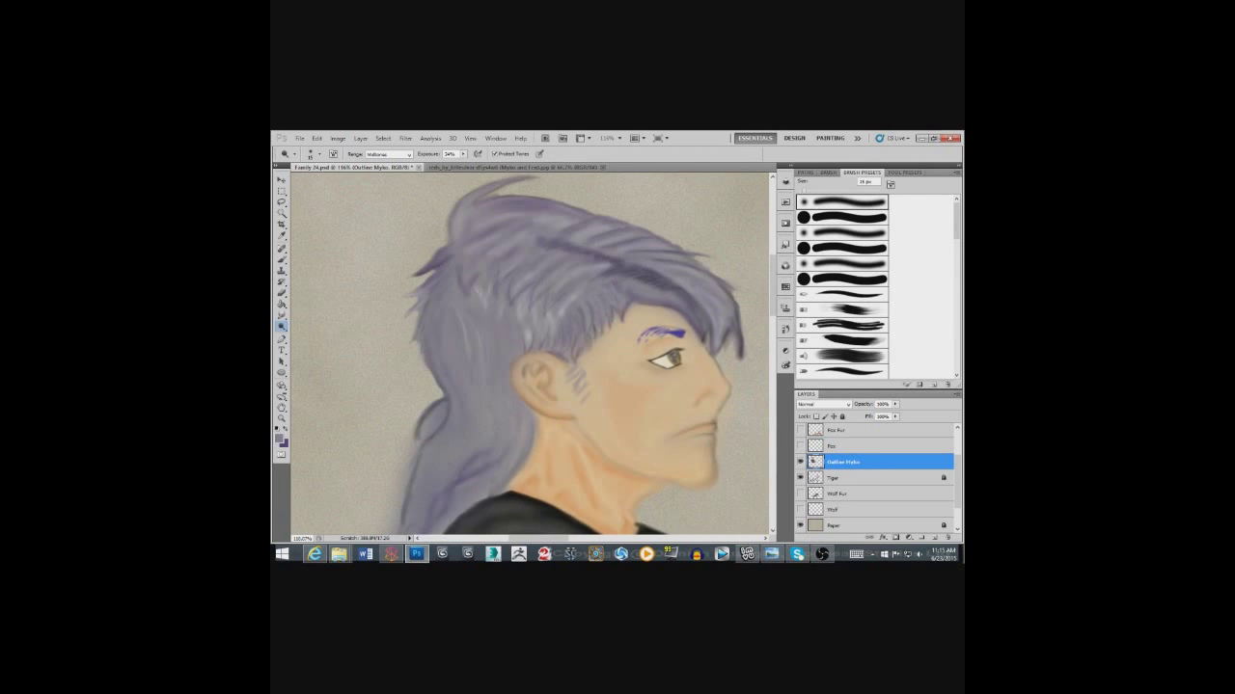
pyautogui.moveTo(579, 318); pyautogui.dragTo(575, 349)
pyautogui.moveTo(425, 303); pyautogui.dragTo(441, 386)
# Brush darker purple strands down the hair behind the ear and smudge them.
pyautogui.press('b')
pyautogui.press('x')
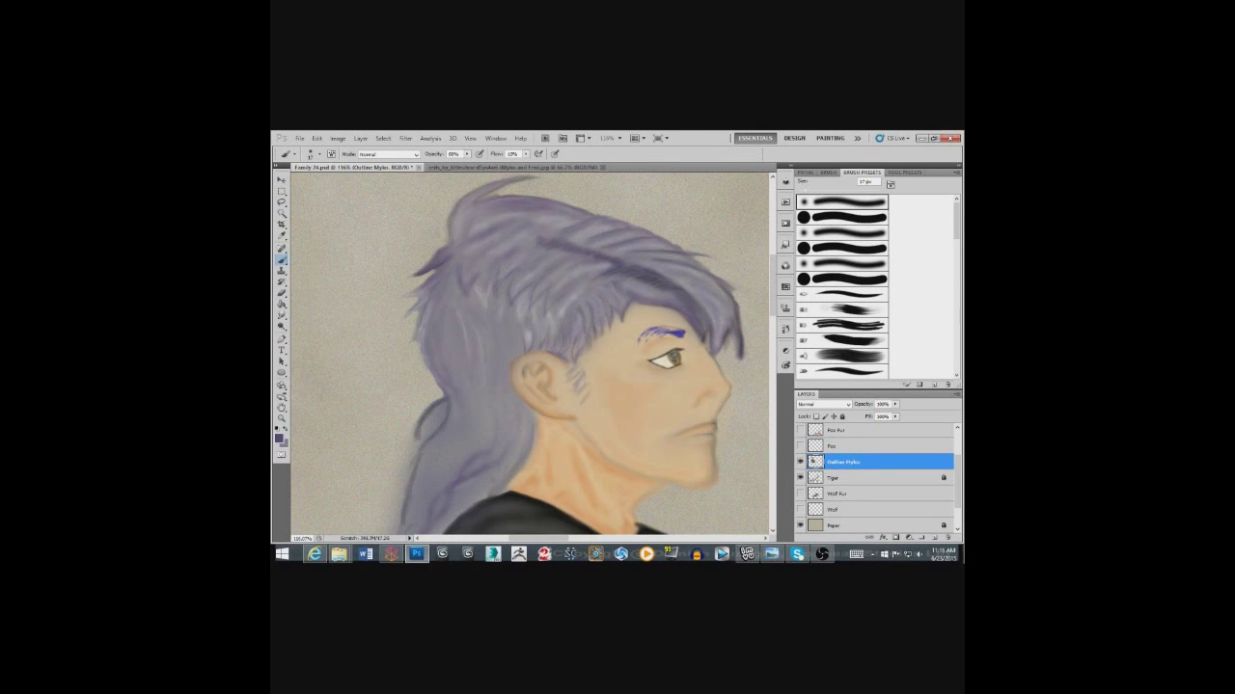
pyautogui.moveTo(456, 290)
pyautogui.mouseDown()
pyautogui.moveTo(517, 347)
pyautogui.moveTo(485, 337)
pyautogui.moveTo(473, 403)
pyautogui.mouseUp()
pyautogui.press('r')
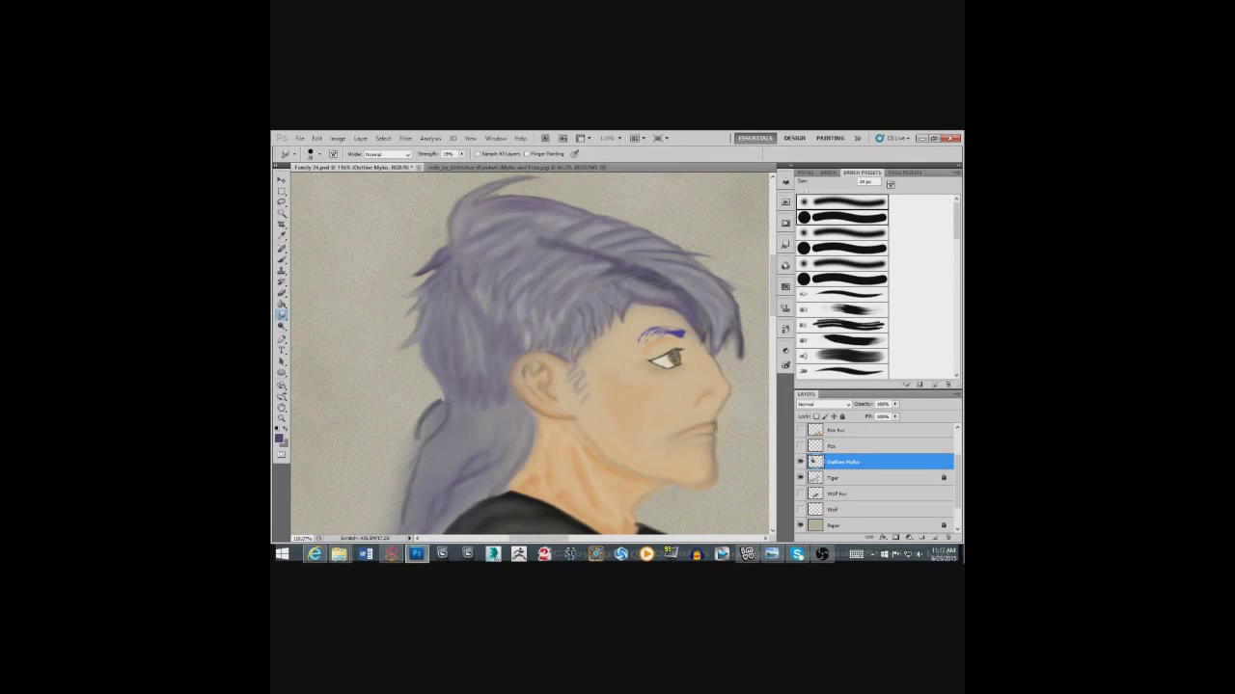
# Refine the loose curl at the nape, clearing the haze inside it, and set up a larger grey-purple brush.
pyautogui.press('b')
pyautogui.moveTo(444, 407); pyautogui.dragTo(405, 460)
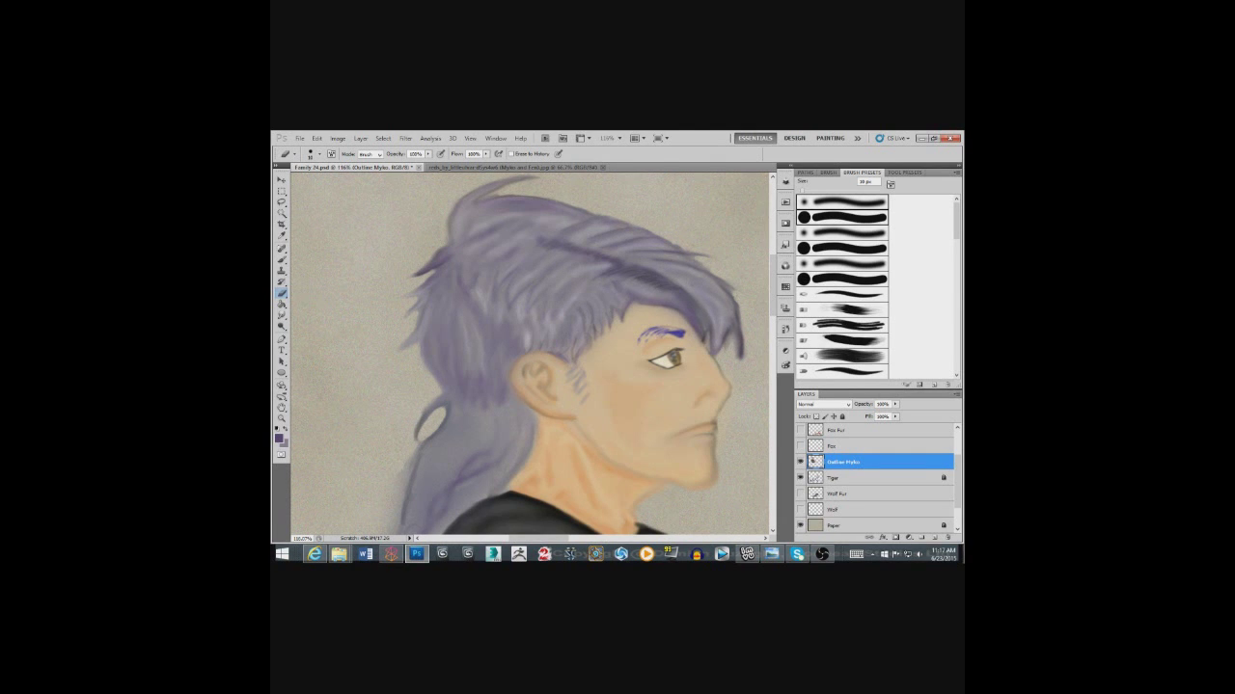
pyautogui.press('b')
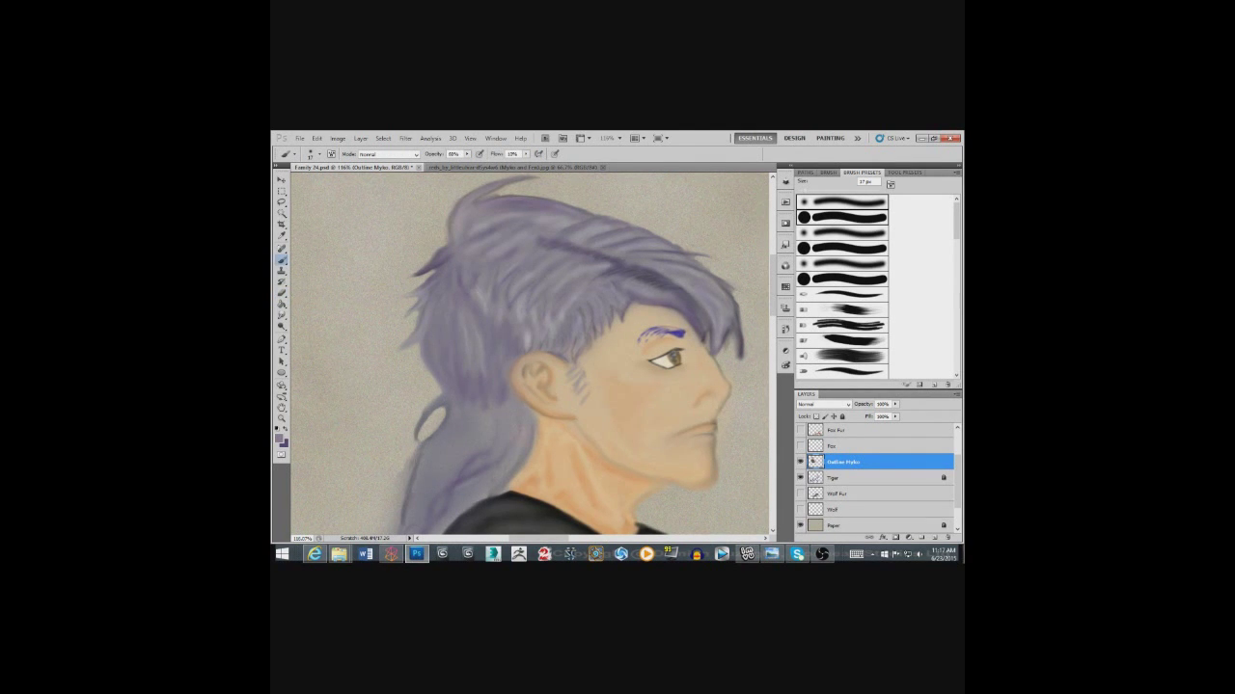
pyautogui.press(']')
pyautogui.moveTo(540, 434); pyautogui.dragTo(560, 277)
pyautogui.scroll(-3, 530, 352)
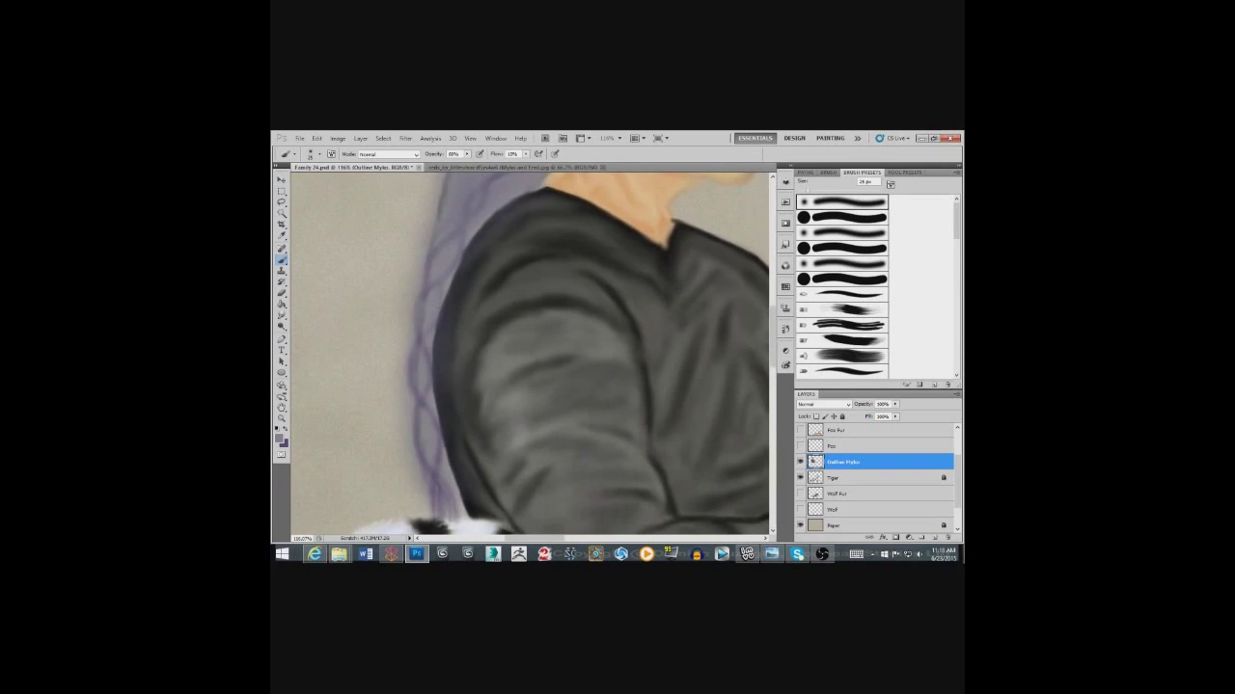
pyautogui.hotkey('ctrl', 'shift', 'n')
pyautogui.press('Return')
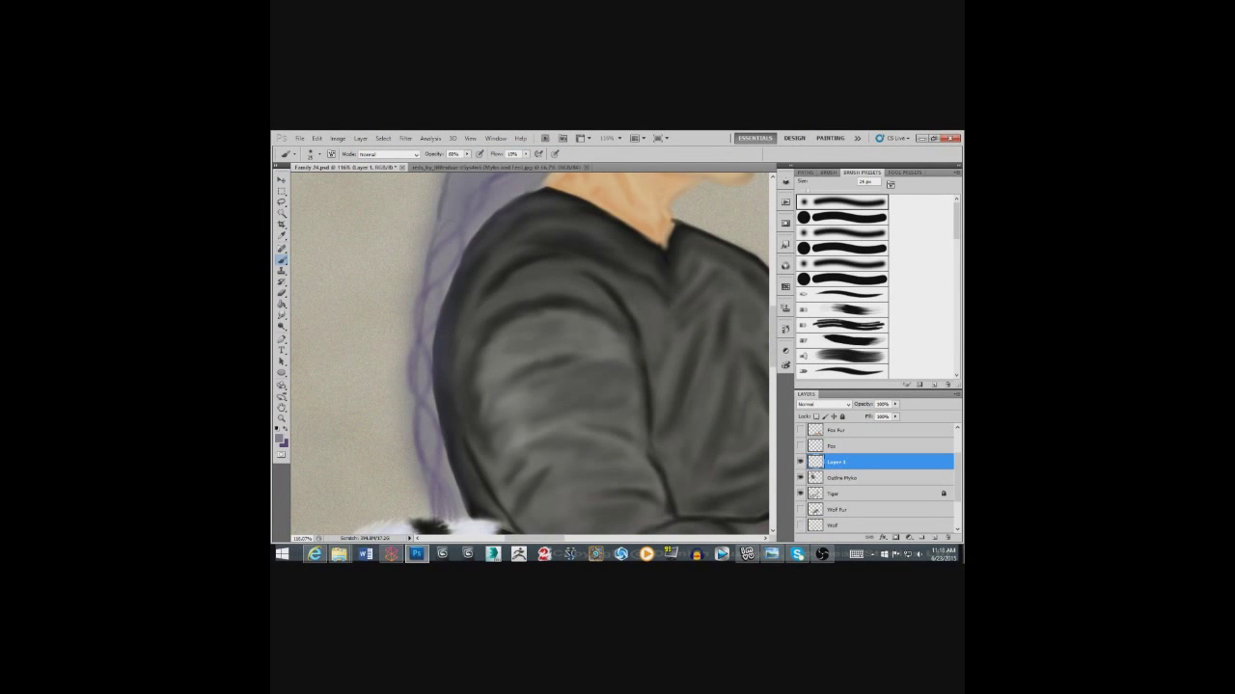
pyautogui.press('e')
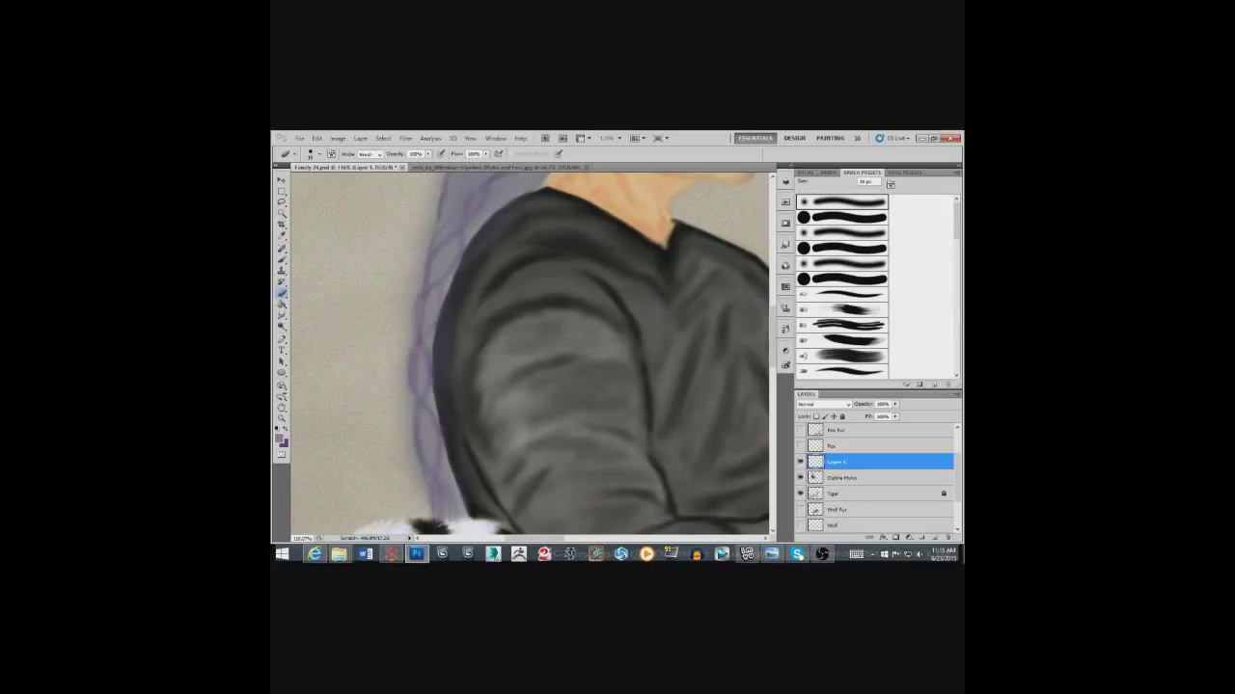
pyautogui.hotkey('ctrl', '[')
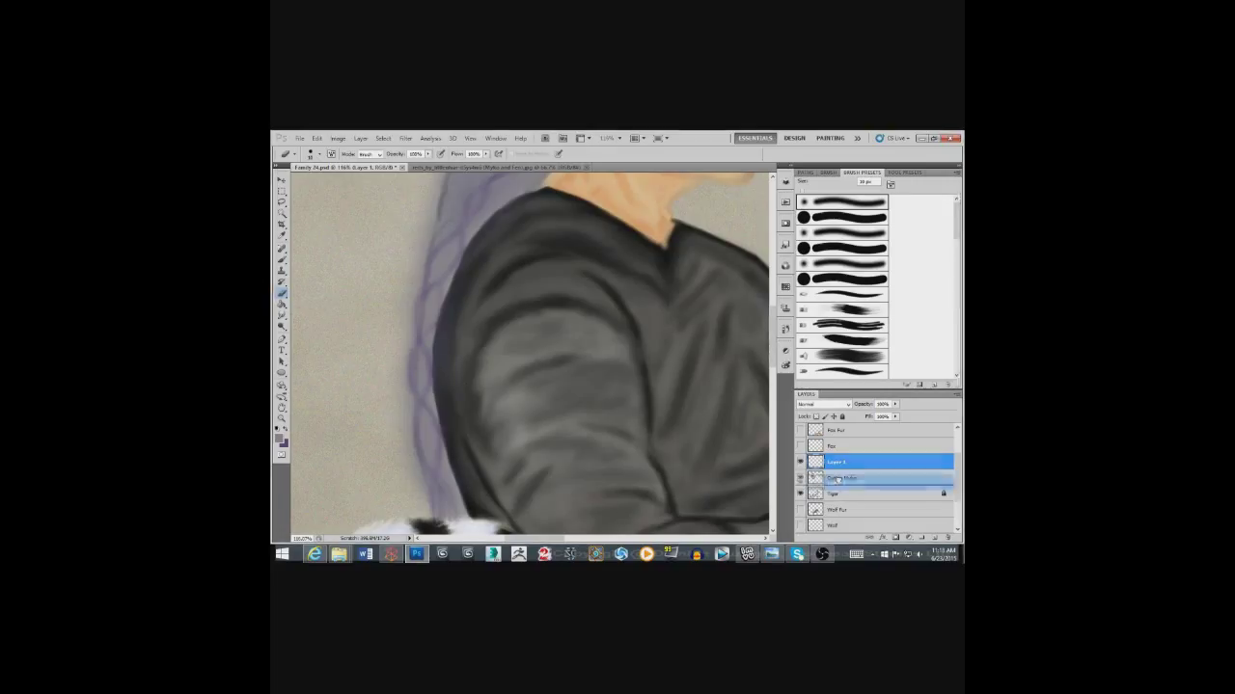
pyautogui.hotkey('ctrl', 'e')
pyautogui.rightClick(842, 464)
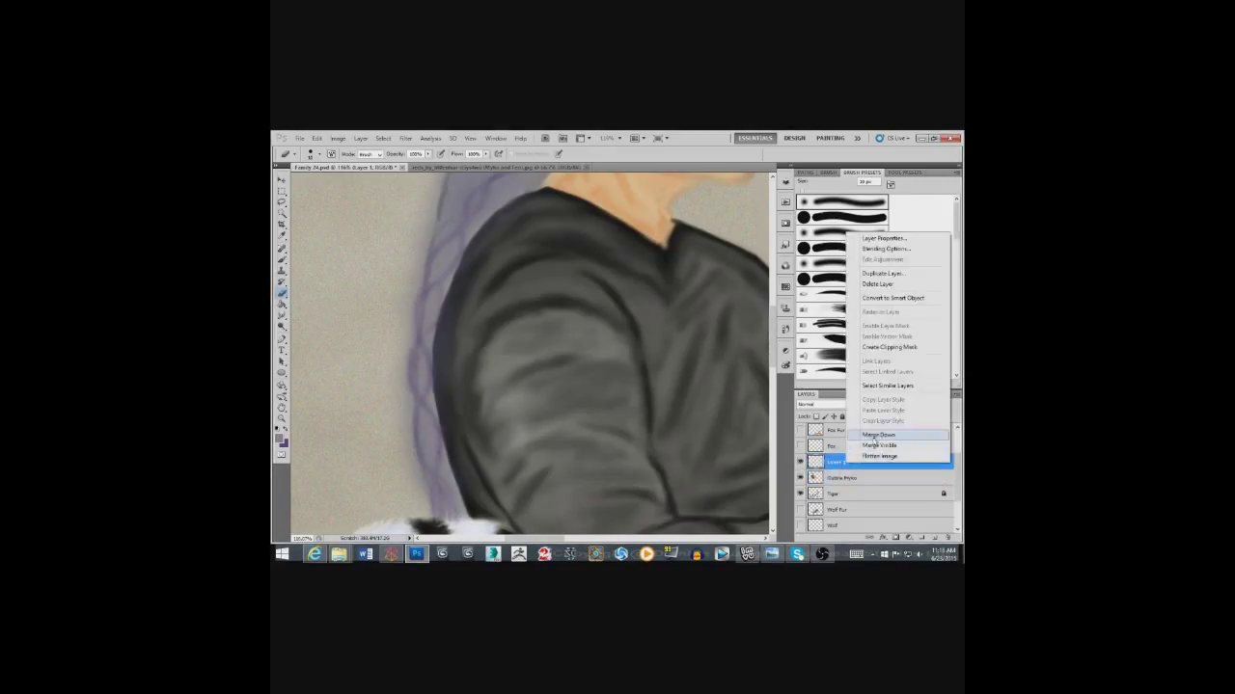
pyautogui.click(284, 262)
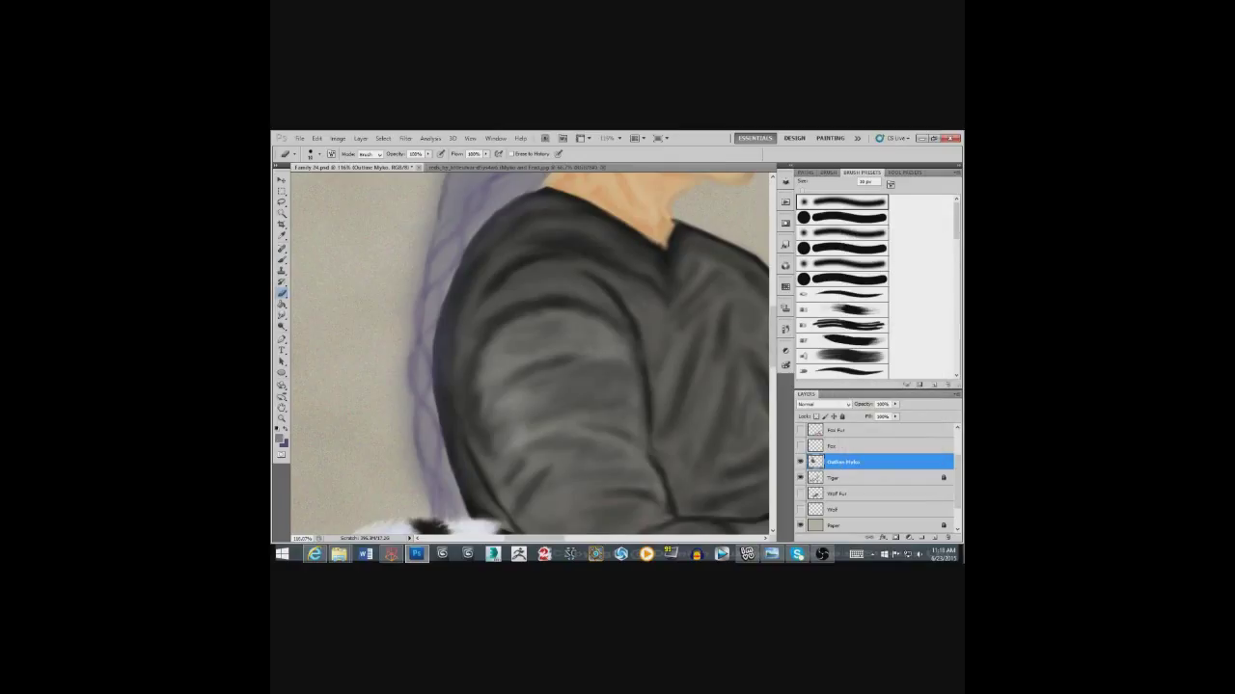
# Erase the soft haze along the outer edge of the long braid, using a smaller eraser for the section near the shoulder.
pyautogui.press('[')
pyautogui.press(']')
pyautogui.moveTo(406, 465)
pyautogui.mouseDown()
pyautogui.moveTo(416, 492)
pyautogui.moveTo(398, 343)
pyautogui.moveTo(402, 402)
pyautogui.moveTo(411, 255)
pyautogui.mouseUp()
pyautogui.moveTo(388, 338); pyautogui.dragTo(377, 464)
pyautogui.moveTo(418, 280); pyautogui.dragTo(393, 415)
pyautogui.press('[')
pyautogui.press('[')
pyautogui.press('[')
pyautogui.moveTo(455, 253); pyautogui.dragTo(428, 328)
# Dodge soft highlights into the hair at the nape beside the loose curl.
pyautogui.press('b')
pyautogui.press('r')
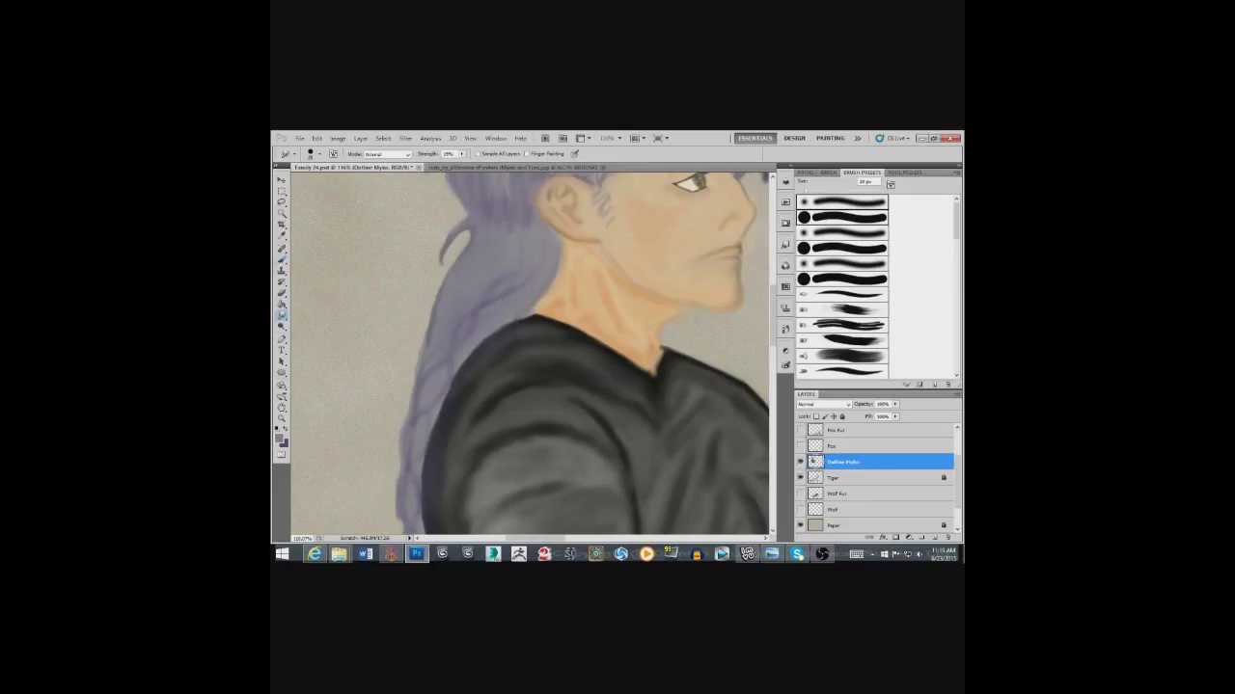
pyautogui.press('o')
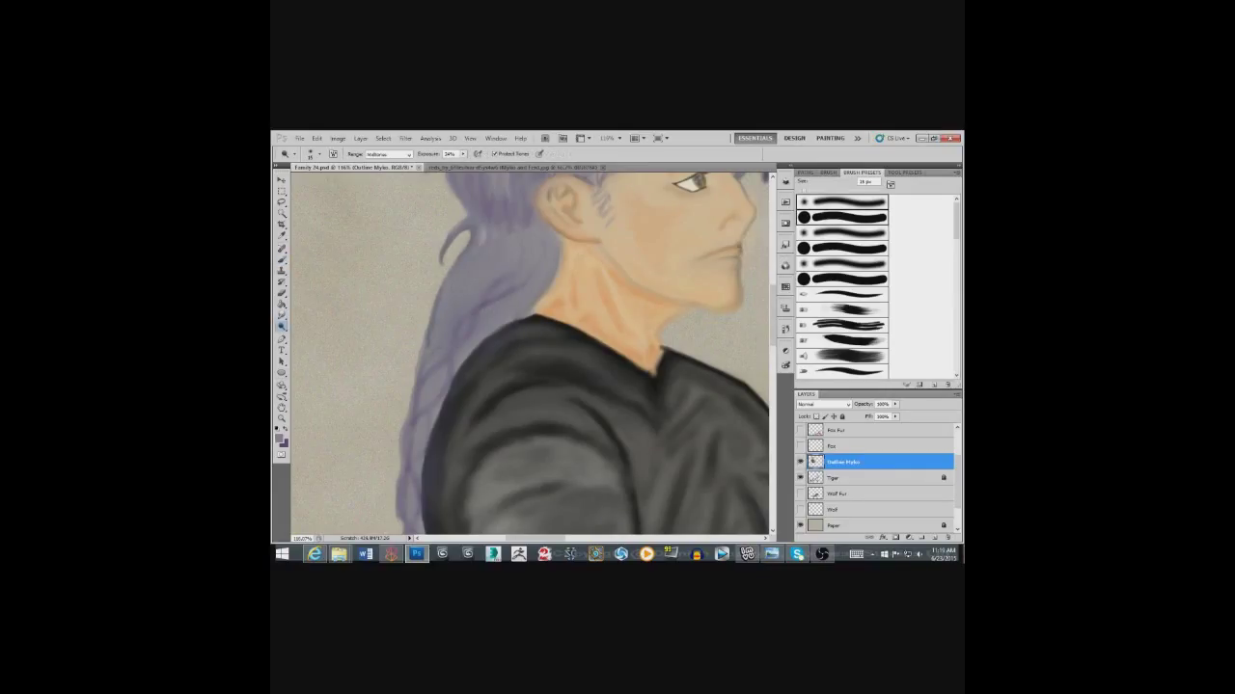
pyautogui.moveTo(468, 251)
pyautogui.mouseDown()
pyautogui.moveTo(455, 270)
pyautogui.moveTo(476, 288)
pyautogui.moveTo(531, 288)
pyautogui.moveTo(487, 299)
pyautogui.moveTo(513, 281)
pyautogui.mouseUp()
pyautogui.rightClick(281, 327)
pyautogui.click(312, 336)
# Brush a short dark purple strand into the nape hair above the collar and darken its edges.
pyautogui.click(281, 260)
pyautogui.press('x')
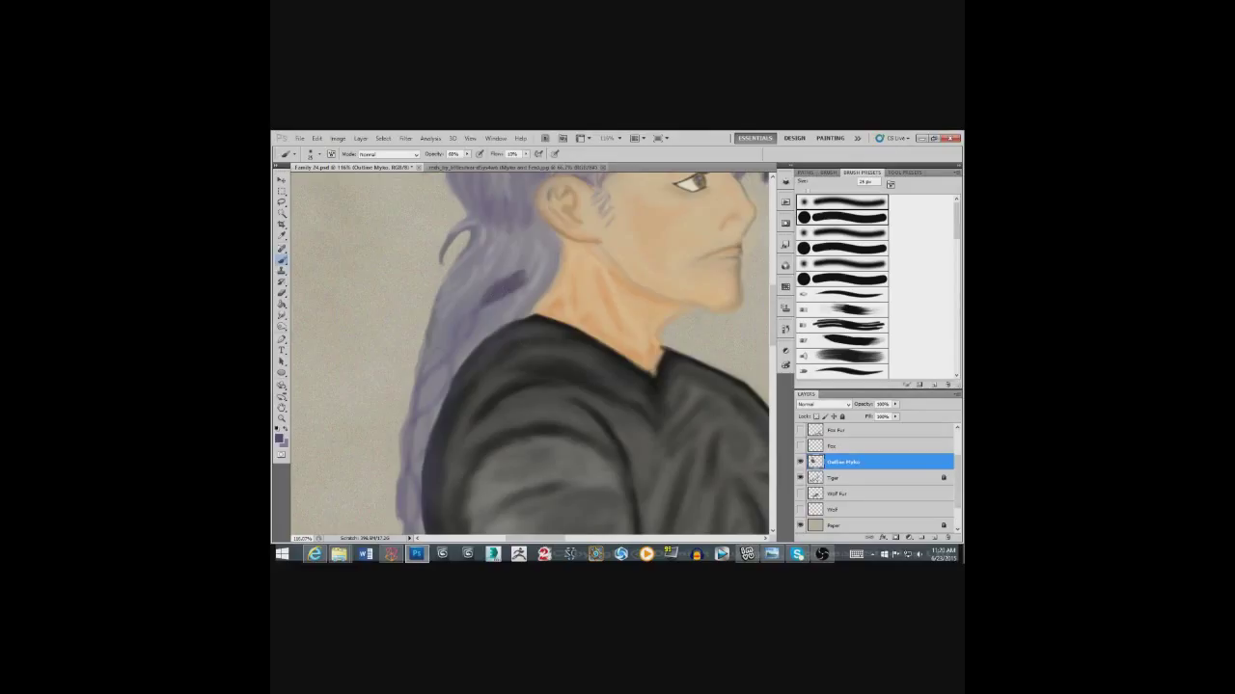
pyautogui.moveTo(281, 326); pyautogui.dragTo(309, 328)
pyautogui.moveTo(515, 282)
pyautogui.mouseDown()
pyautogui.moveTo(459, 341)
pyautogui.moveTo(473, 323)
pyautogui.mouseUp()
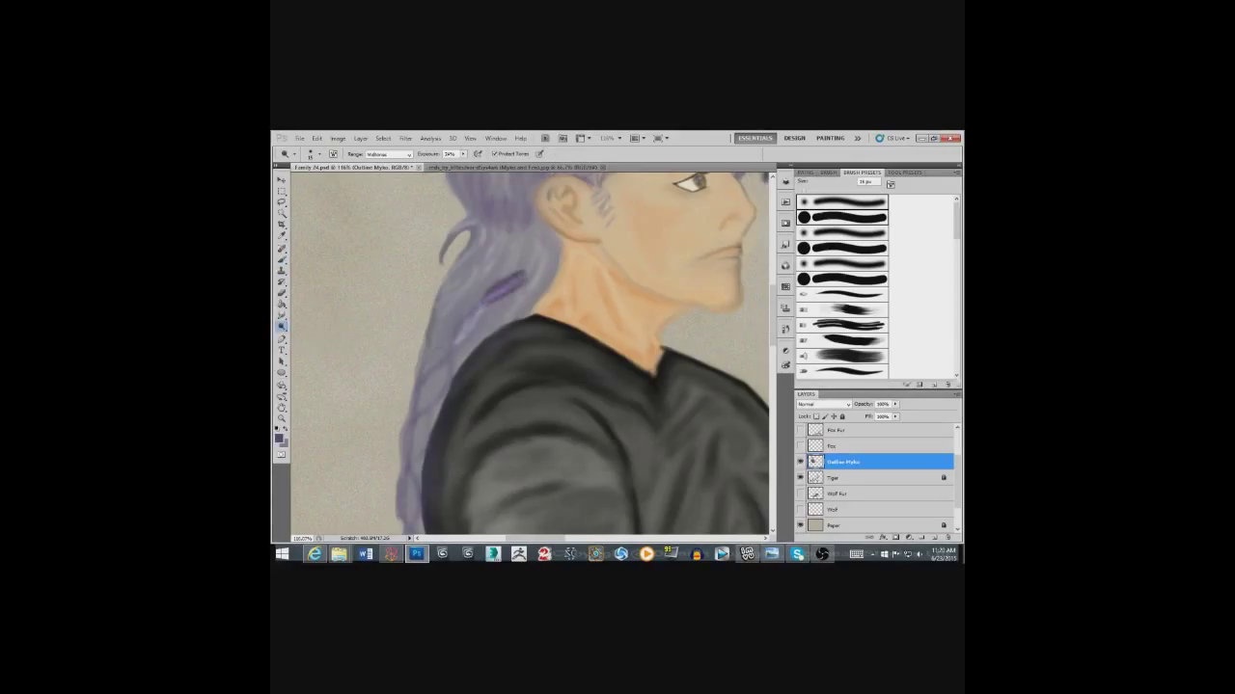
# Brush purple shading from the nape strand down into the top of the braid and blend it with toning and smudging.
pyautogui.click(282, 260)
pyautogui.moveTo(469, 309)
pyautogui.mouseDown()
pyautogui.moveTo(463, 338)
pyautogui.moveTo(522, 292)
pyautogui.mouseUp()
pyautogui.moveTo(459, 357)
pyautogui.mouseDown()
pyautogui.moveTo(484, 278)
pyautogui.moveTo(536, 254)
pyautogui.moveTo(528, 294)
pyautogui.mouseUp()
pyautogui.click(281, 327)
pyautogui.click(316, 345)
pyautogui.click(282, 327)
pyautogui.click(314, 327)
pyautogui.click(281, 315)
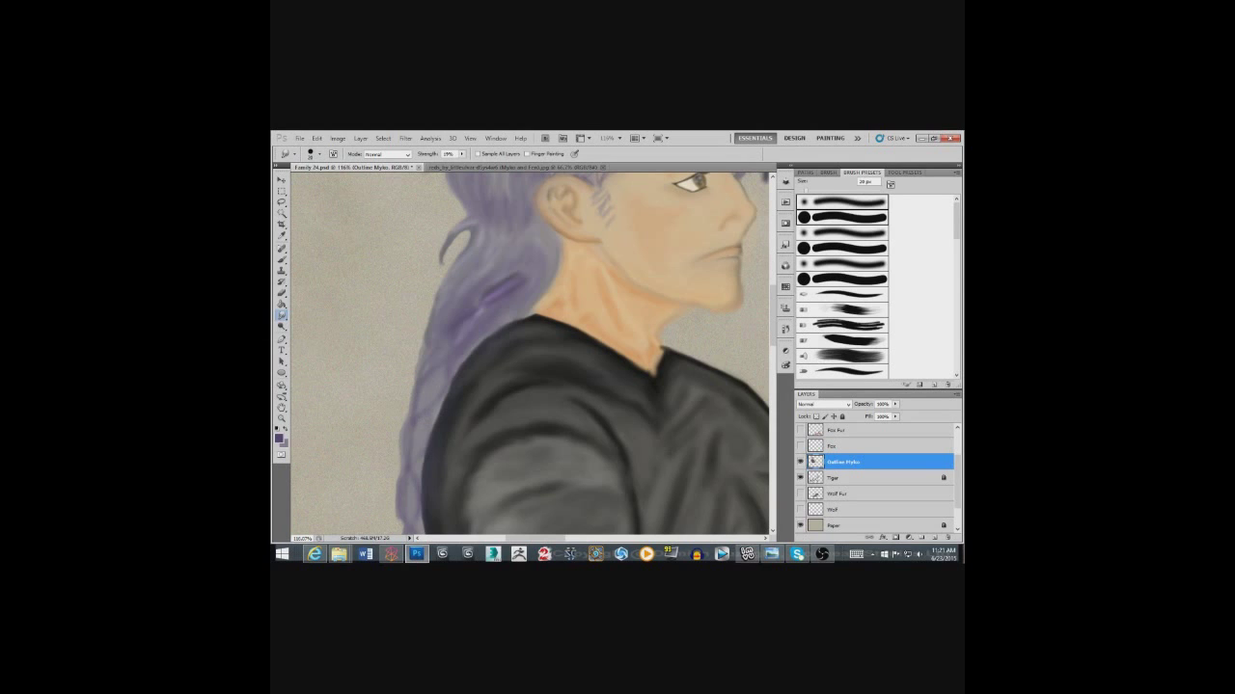
# Brush purple into the braid's lower end above the tiger, tidy its edge and dodge highlights into it.
pyautogui.press('b')
pyautogui.scroll(-5, 459, 395)
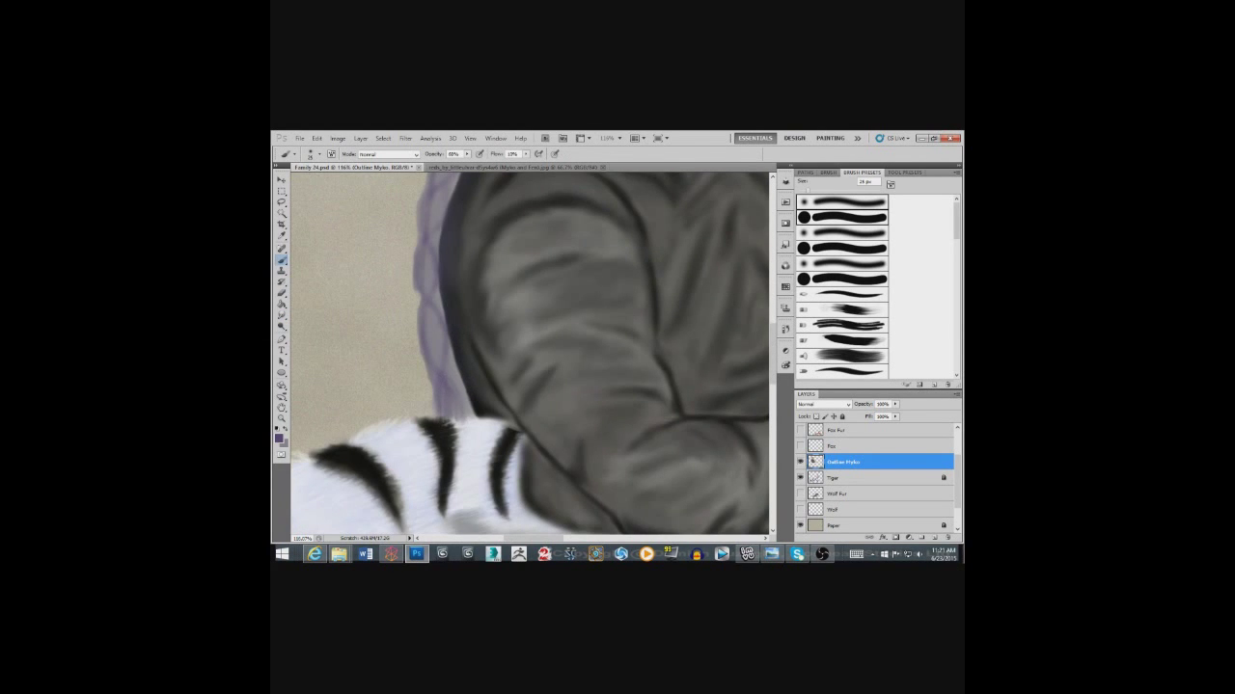
pyautogui.press('e')
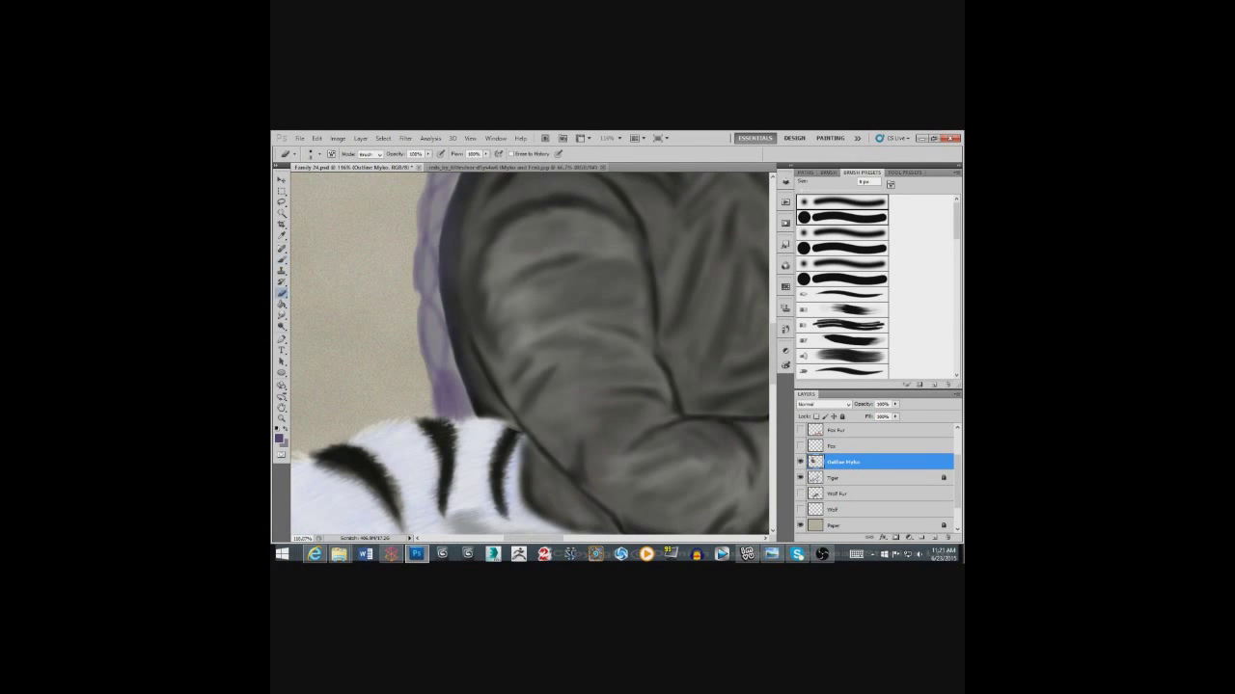
pyautogui.click(282, 327)
pyautogui.click(315, 325)
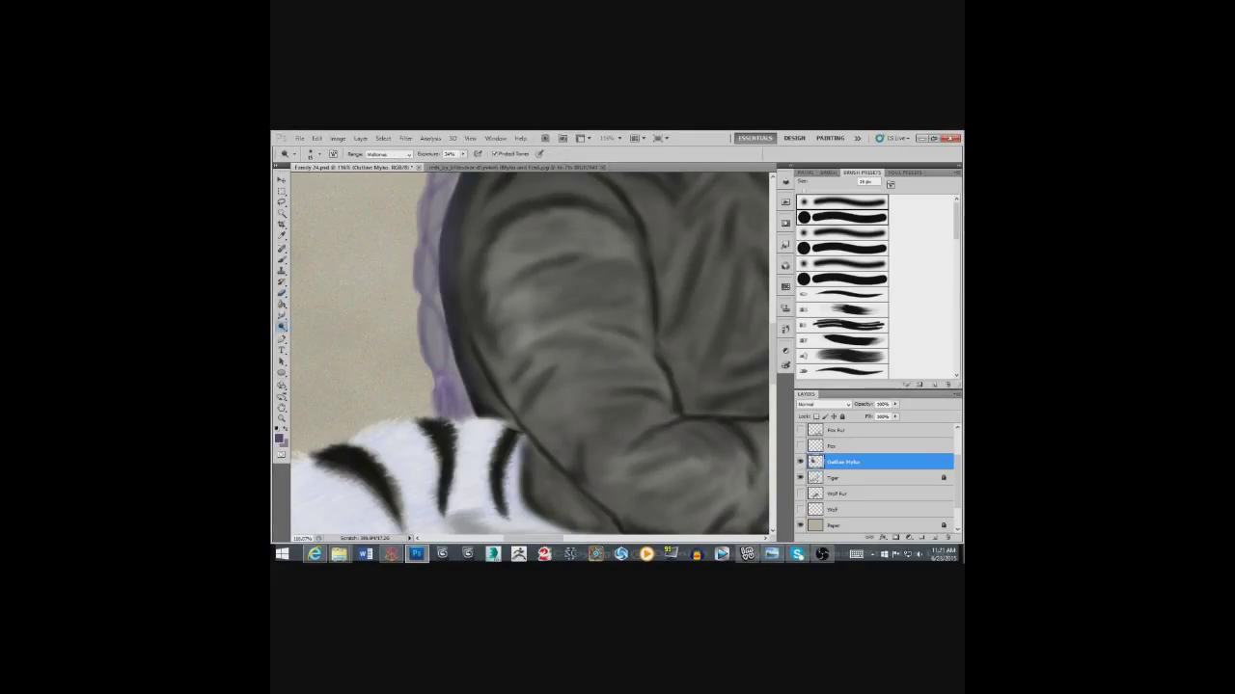
# Burn dark outlines around the braid's lower links at 22% exposure.
pyautogui.press('b')
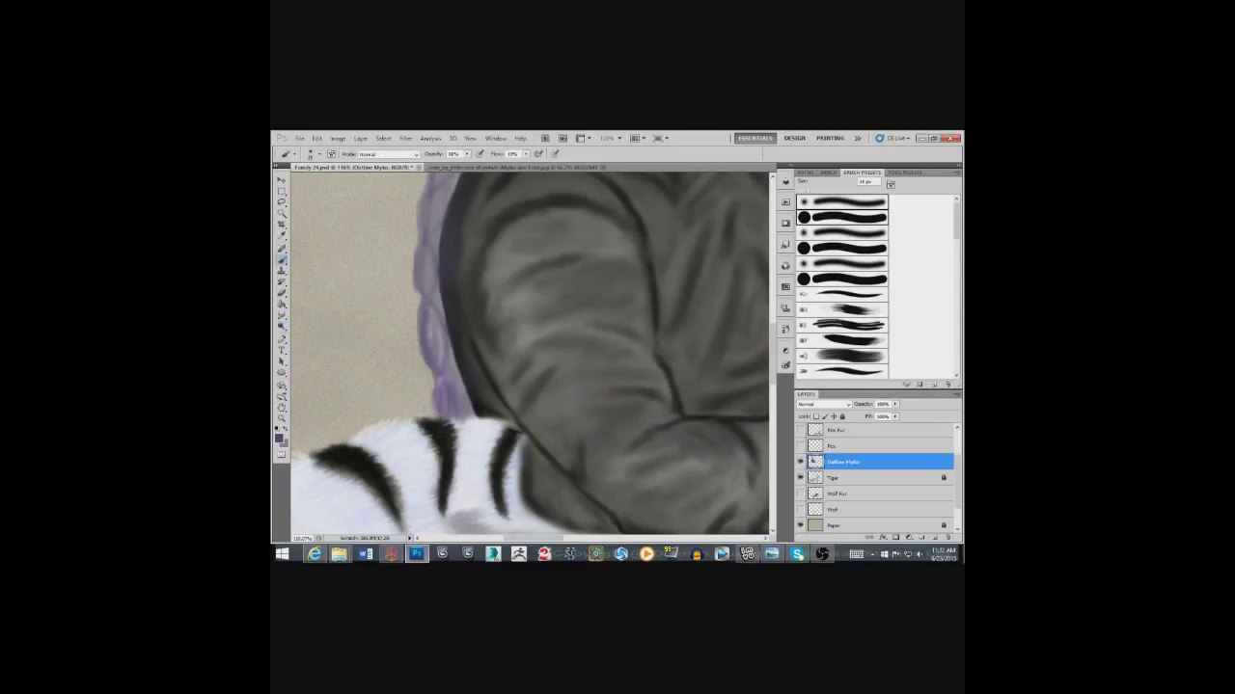
pyautogui.rightClick(281, 326)
pyautogui.click(319, 328)
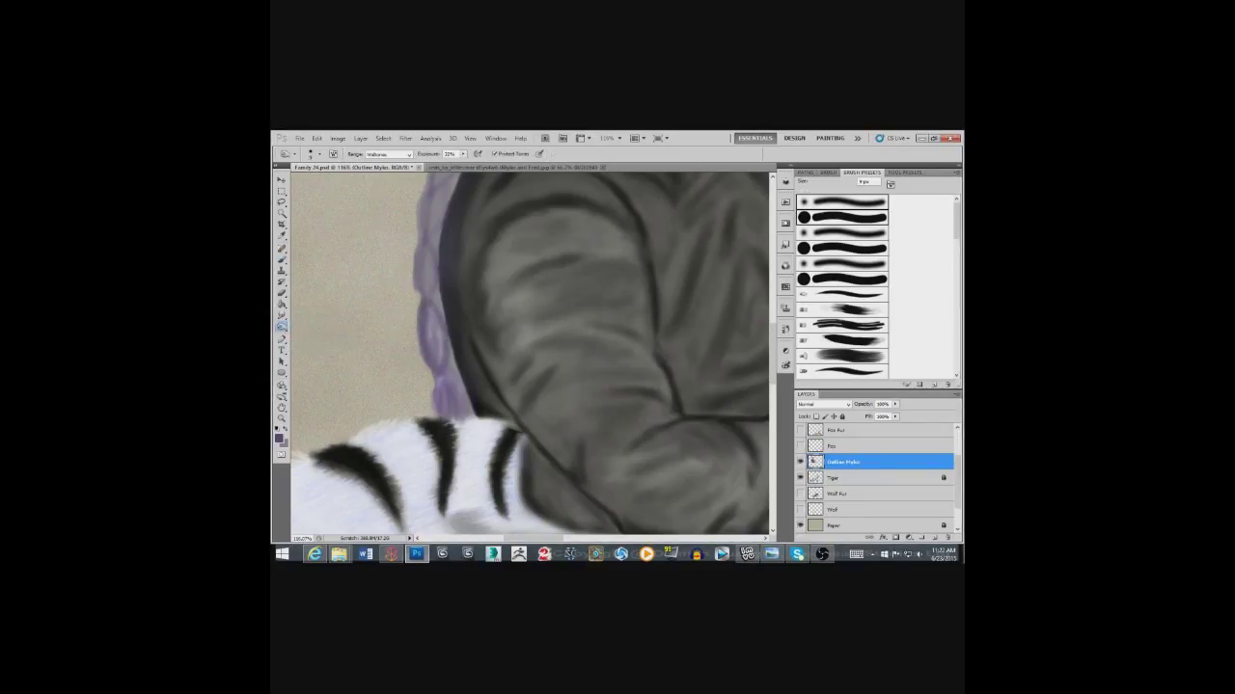
pyautogui.moveTo(428, 356)
pyautogui.mouseDown()
pyautogui.moveTo(447, 375)
pyautogui.moveTo(427, 301)
pyautogui.mouseUp()
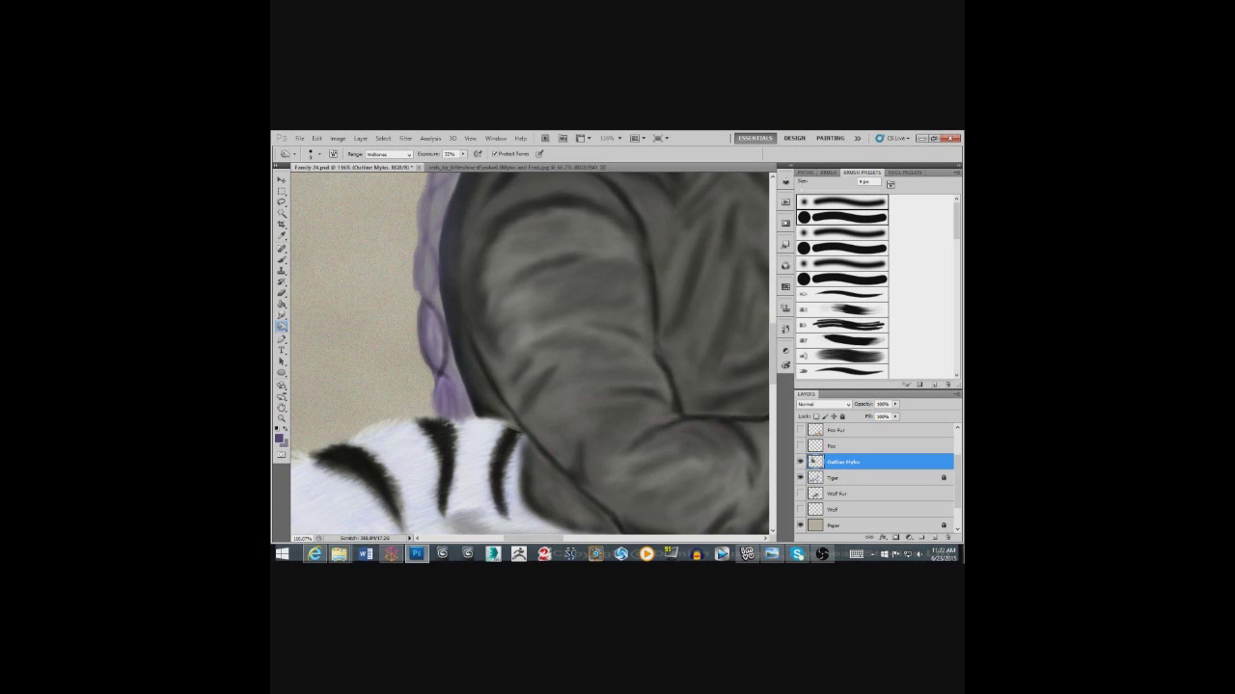
pyautogui.moveTo(426, 243); pyautogui.dragTo(419, 290)
# Darken the outlines of the braid links beside the upper sleeve with the brush and the Burn tool.
pyautogui.scroll(3, 426, 289)
pyautogui.press('b')
pyautogui.moveTo(431, 361); pyautogui.dragTo(437, 396)
pyautogui.press('o')
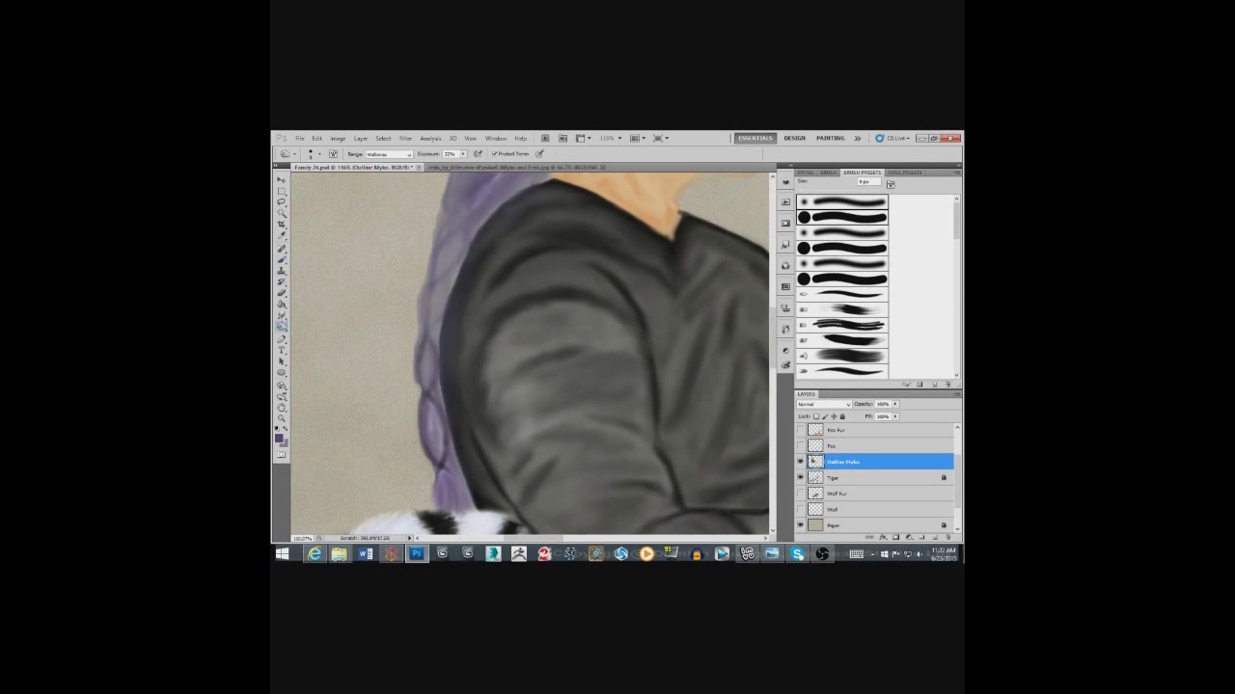
# Sample a purple from the fringe and set the brush's foreground colour to a darker purple.
pyautogui.scroll(8, 531, 357)
pyautogui.press('i')
pyautogui.click(603, 219)
pyautogui.click(279, 439)
pyautogui.click(669, 397)
pyautogui.moveTo(771, 378); pyautogui.dragTo(773, 374)
pyautogui.click(690, 409)
pyautogui.click(860, 332)
pyautogui.click(278, 439)
pyautogui.click(715, 423)
pyautogui.click(848, 330)
pyautogui.press('b')
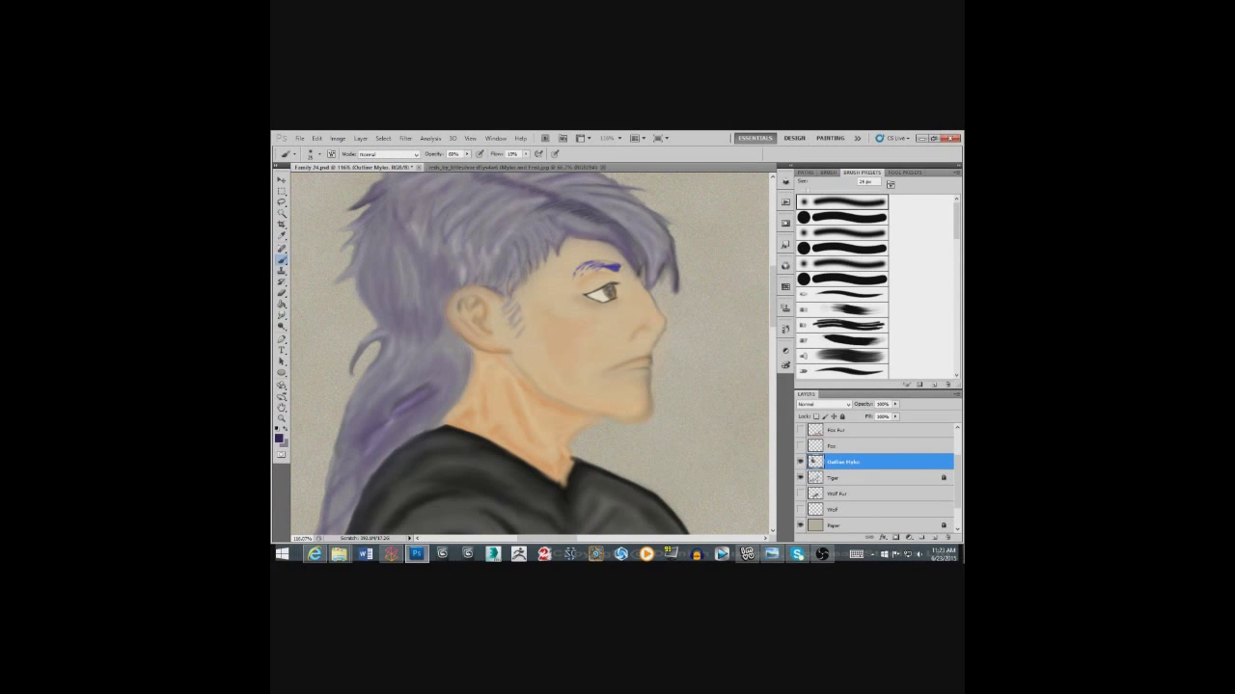
# Brush fine dark purple strands into the hair below the ear with pressure-controlled size and blend them in.
pyautogui.click(554, 155)
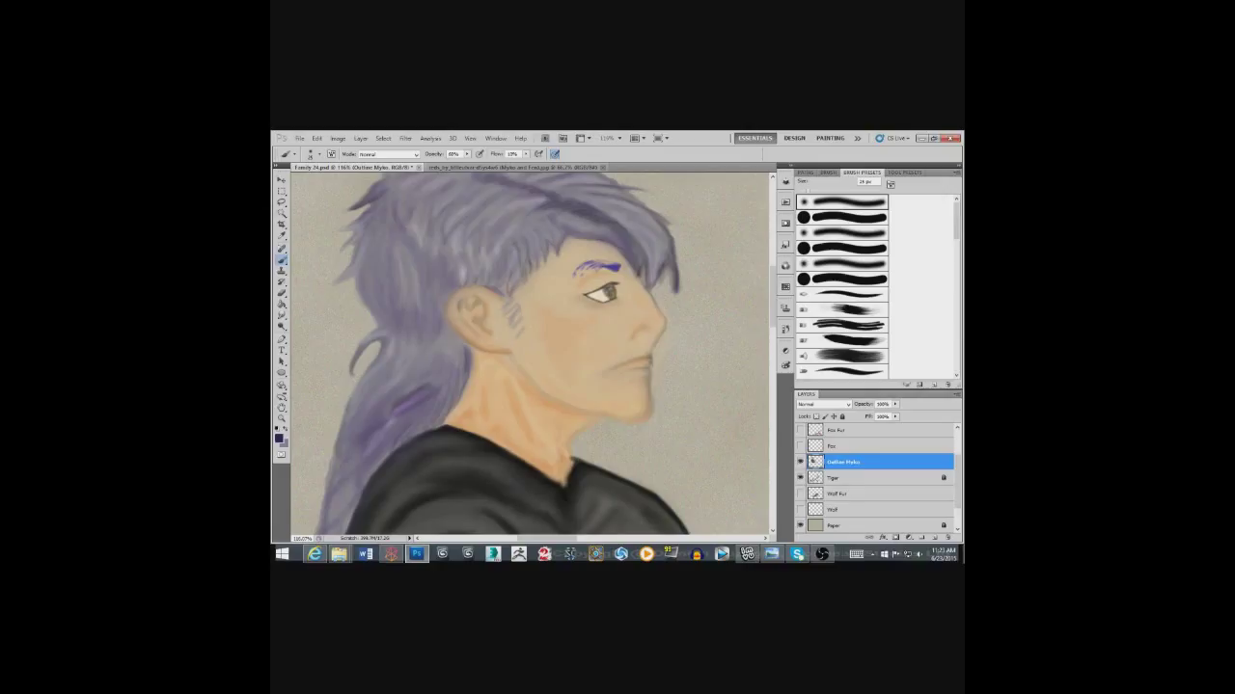
pyautogui.press('o')
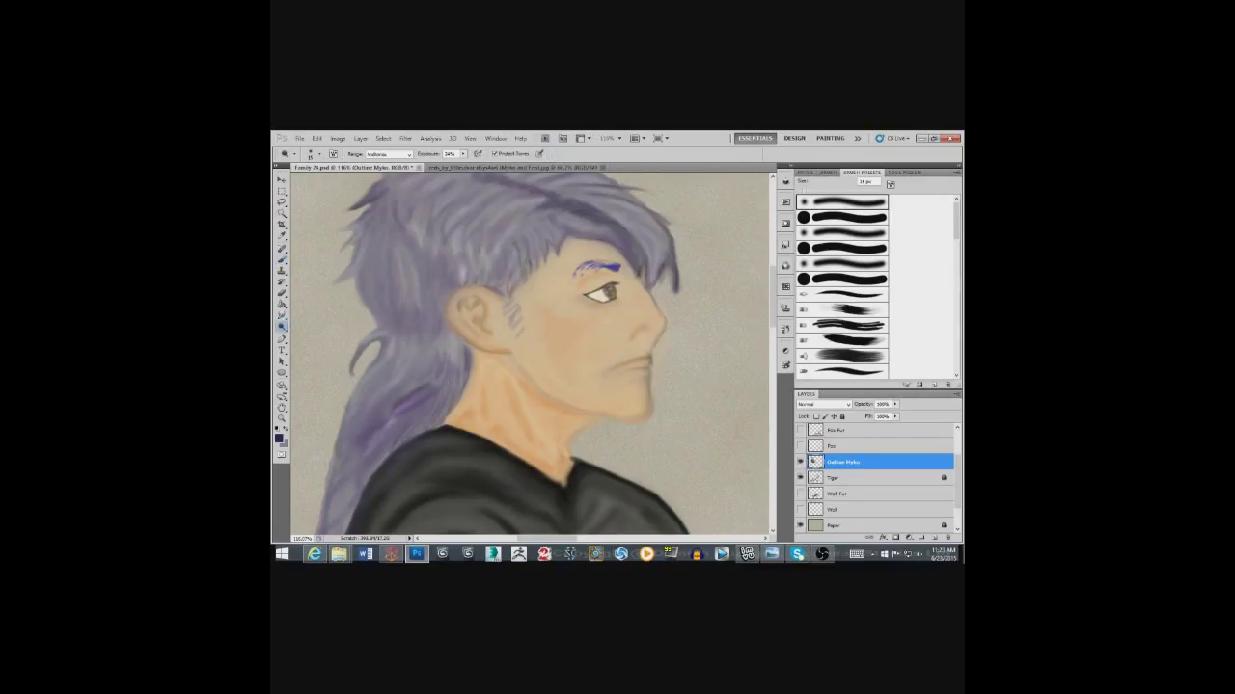
pyautogui.rightClick(282, 327)
pyautogui.click(317, 335)
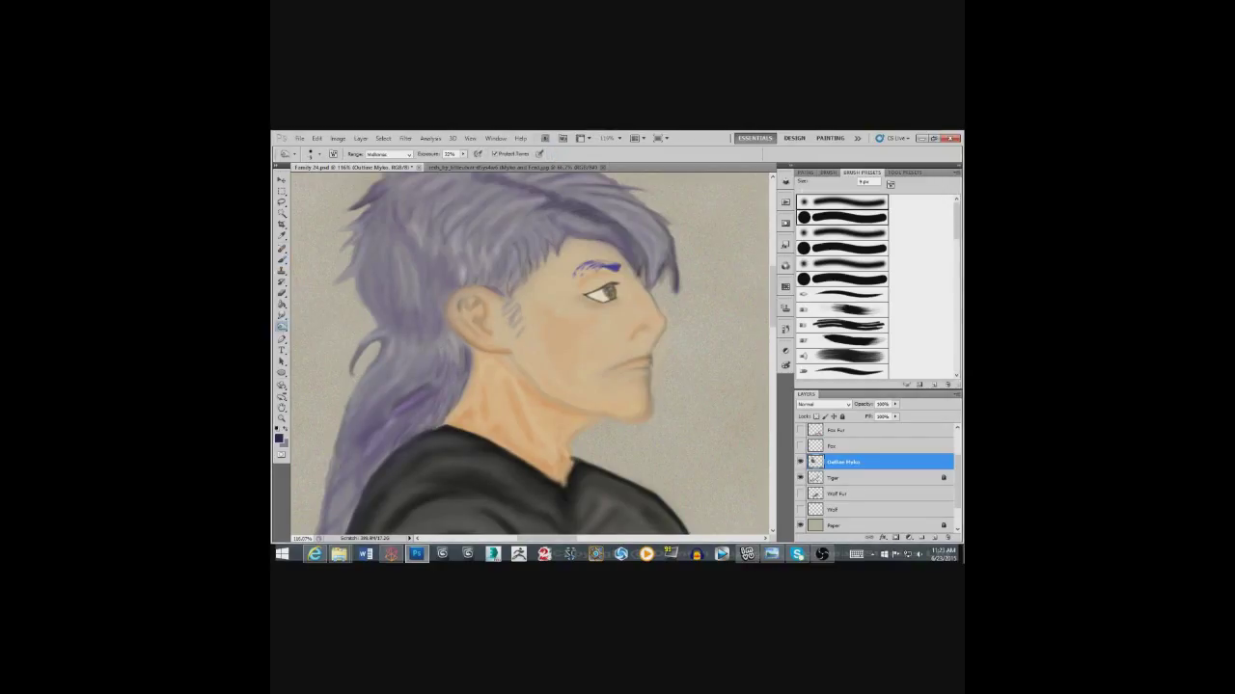
pyautogui.press('r')
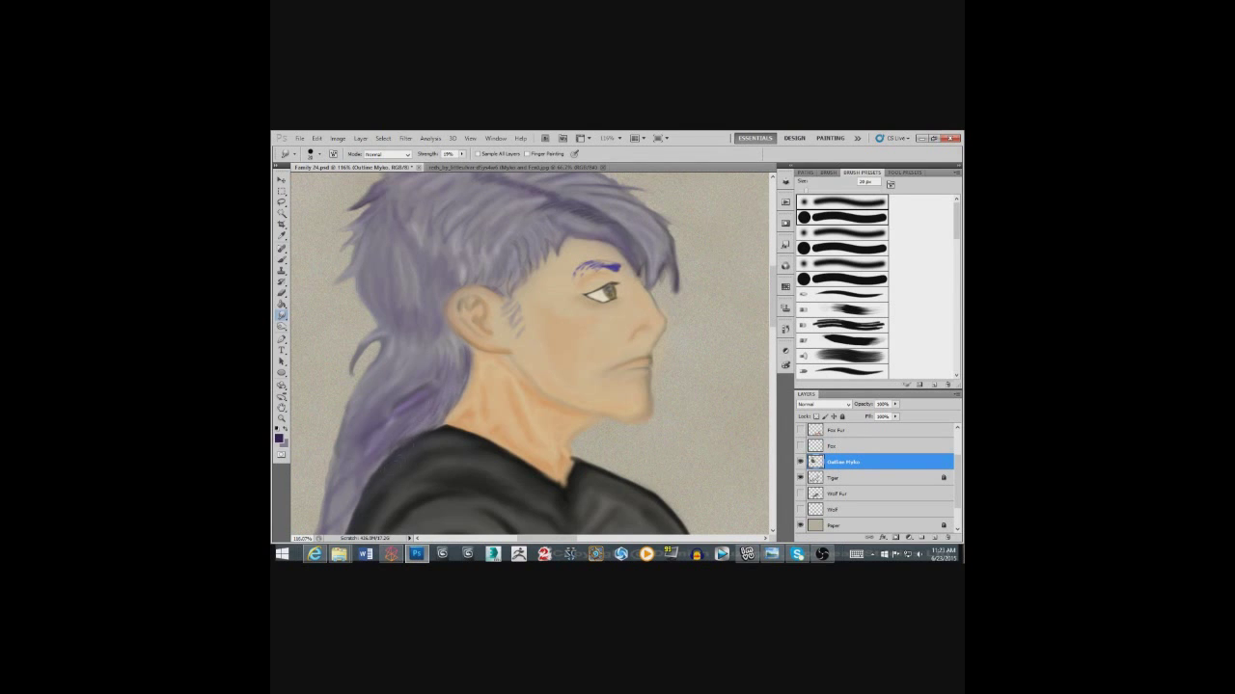
# Turn off pressure-controlled brush size and paint dark purple shading along the braid's links up to the nape.
pyautogui.scroll(-5, 531, 352)
pyautogui.press('e')
pyautogui.press('b')
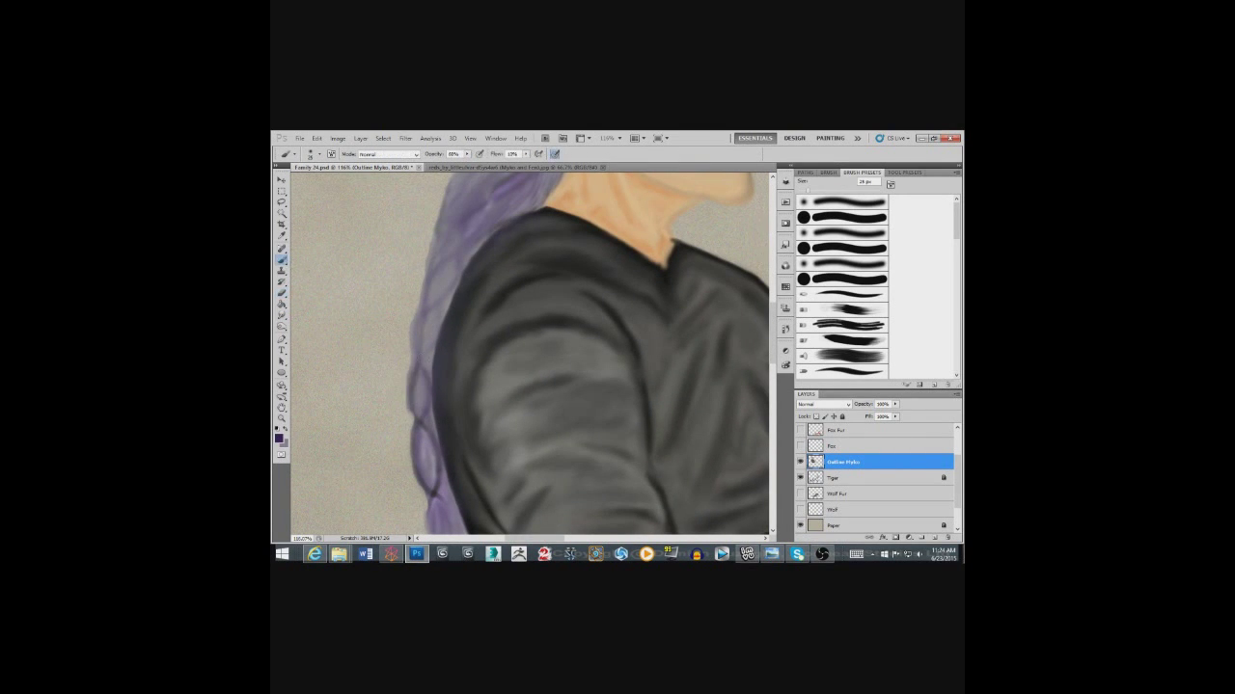
pyautogui.click(554, 155)
pyautogui.moveTo(418, 370); pyautogui.dragTo(435, 481)
pyautogui.moveTo(423, 358)
pyautogui.mouseDown()
pyautogui.moveTo(444, 301)
pyautogui.moveTo(420, 355)
pyautogui.mouseUp()
pyautogui.moveTo(442, 299); pyautogui.dragTo(457, 261)
pyautogui.moveTo(448, 255); pyautogui.dragTo(428, 297)
pyautogui.moveTo(485, 265)
pyautogui.mouseDown()
pyautogui.moveTo(447, 327)
pyautogui.moveTo(526, 242)
pyautogui.moveTo(491, 252)
pyautogui.mouseUp()
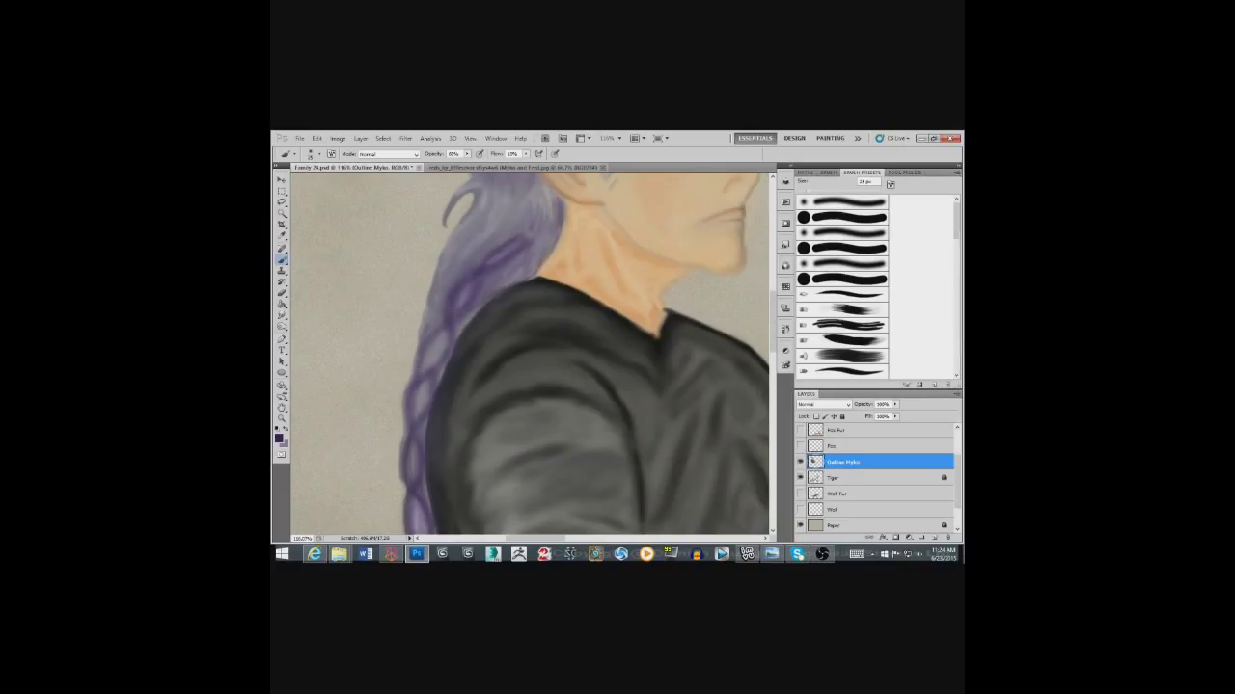
# Dodge light streaks into the nape hair and touch up the shading of the braid with the brush.
pyautogui.press('o')
pyautogui.moveTo(485, 287); pyautogui.dragTo(477, 304)
pyautogui.press('b')
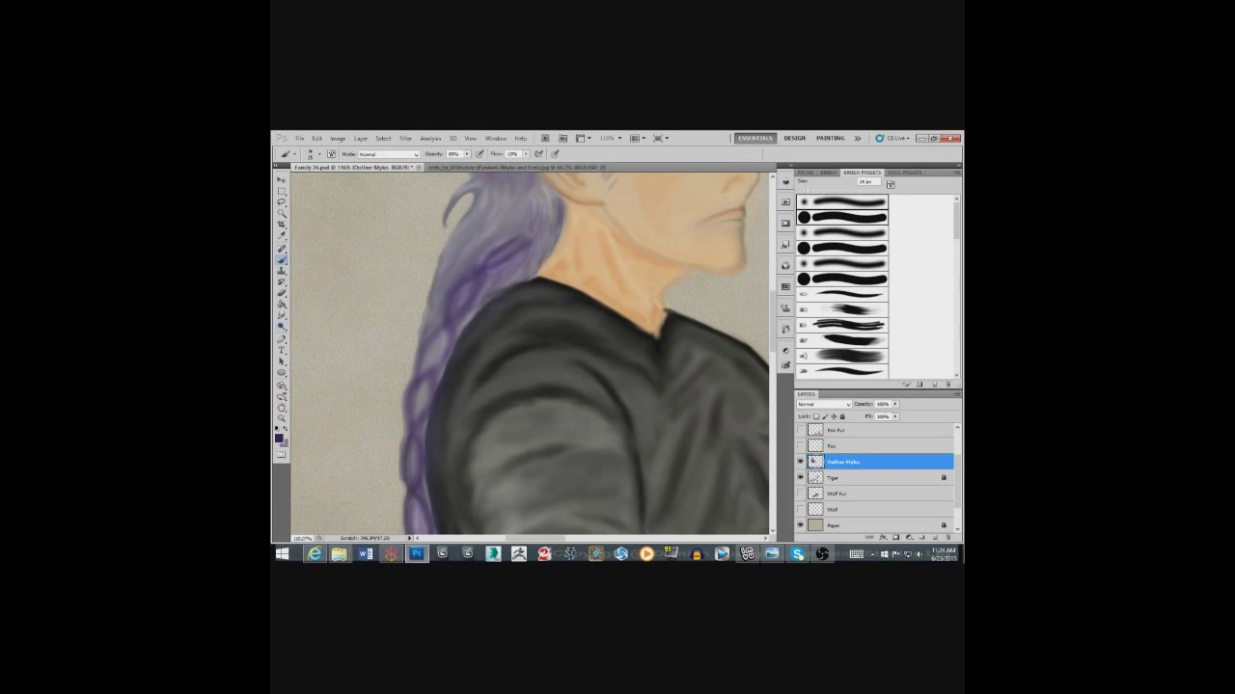
pyautogui.moveTo(471, 318); pyautogui.dragTo(464, 330)
pyautogui.scroll(-3, 531, 352)
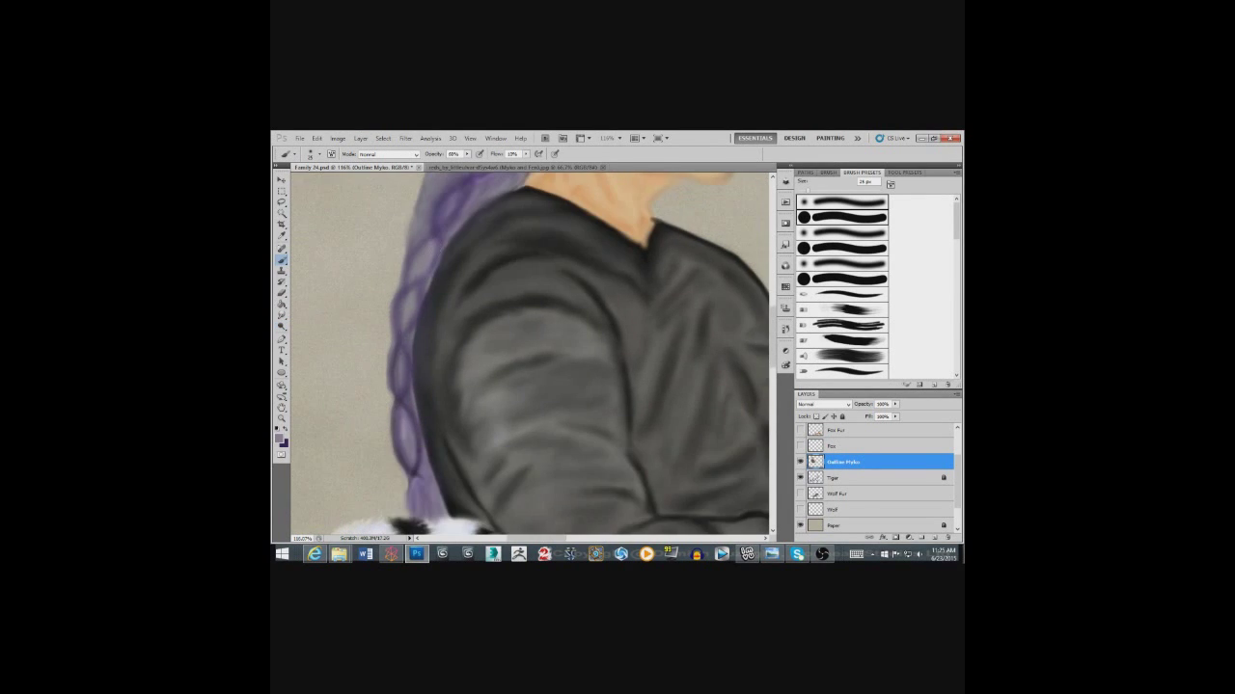
pyautogui.scroll(3, 414, 338)
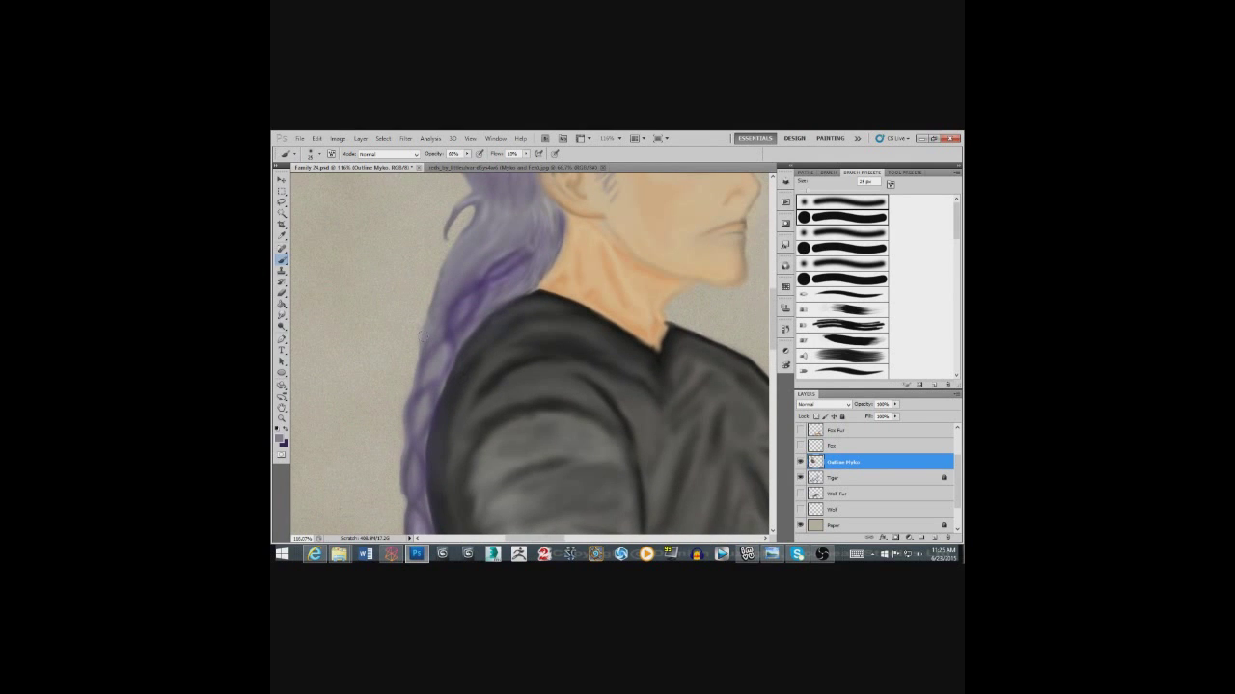
# Dodge and burn the braid's links to lighten their centres and darken their outlines.
pyautogui.press('o')
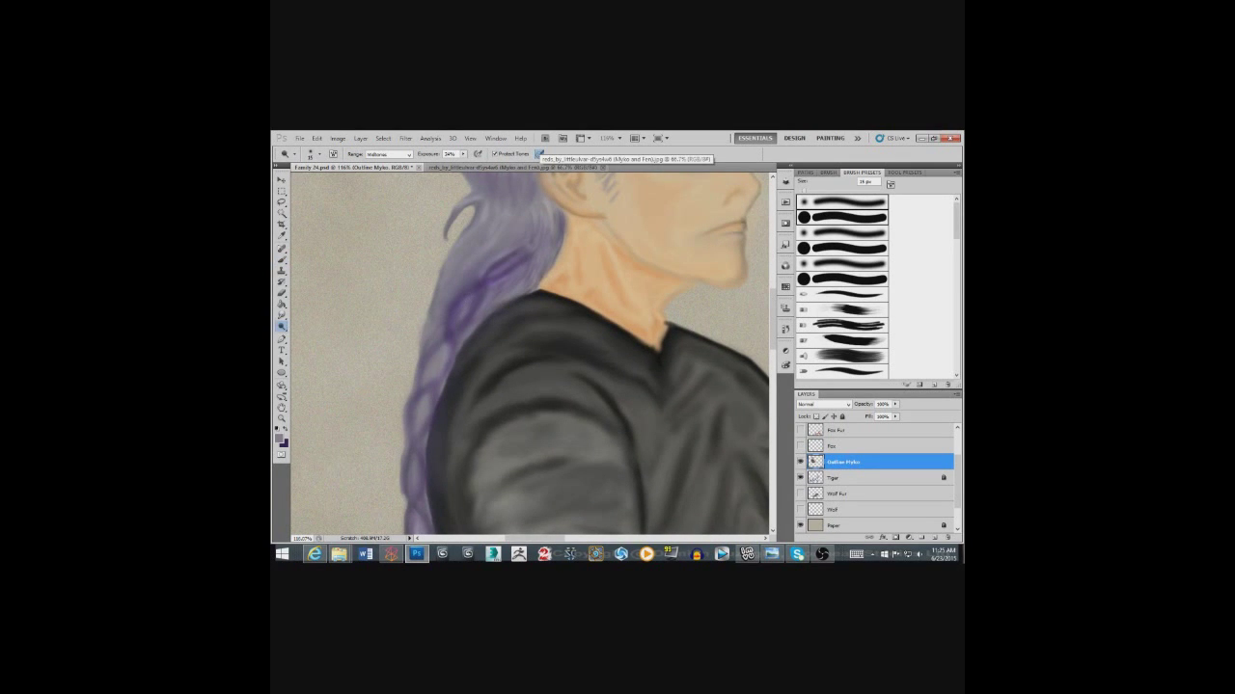
pyautogui.hotkey('shift', 'o')
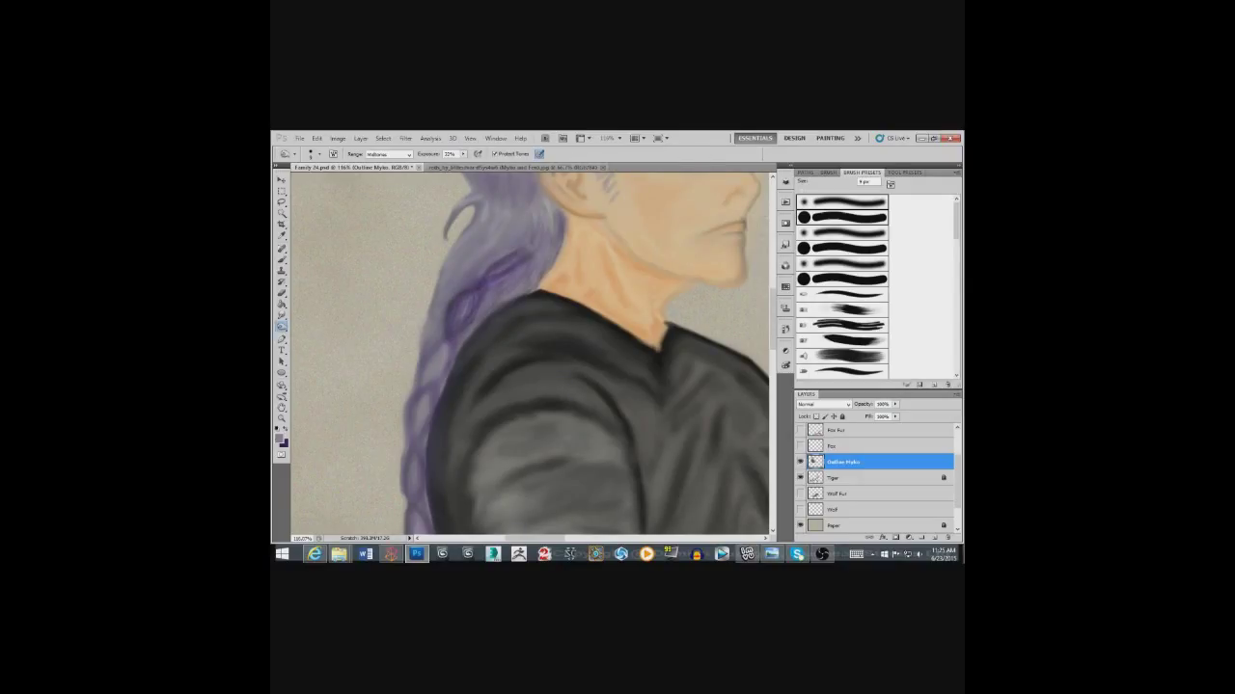
pyautogui.rightClick(281, 327)
pyautogui.click(319, 326)
# Brush dark purple shading along the braid's links from the shoulder down the back.
pyautogui.press('b')
pyautogui.press('x')
pyautogui.moveTo(440, 351); pyautogui.dragTo(419, 430)
pyautogui.moveTo(440, 372); pyautogui.dragTo(428, 407)
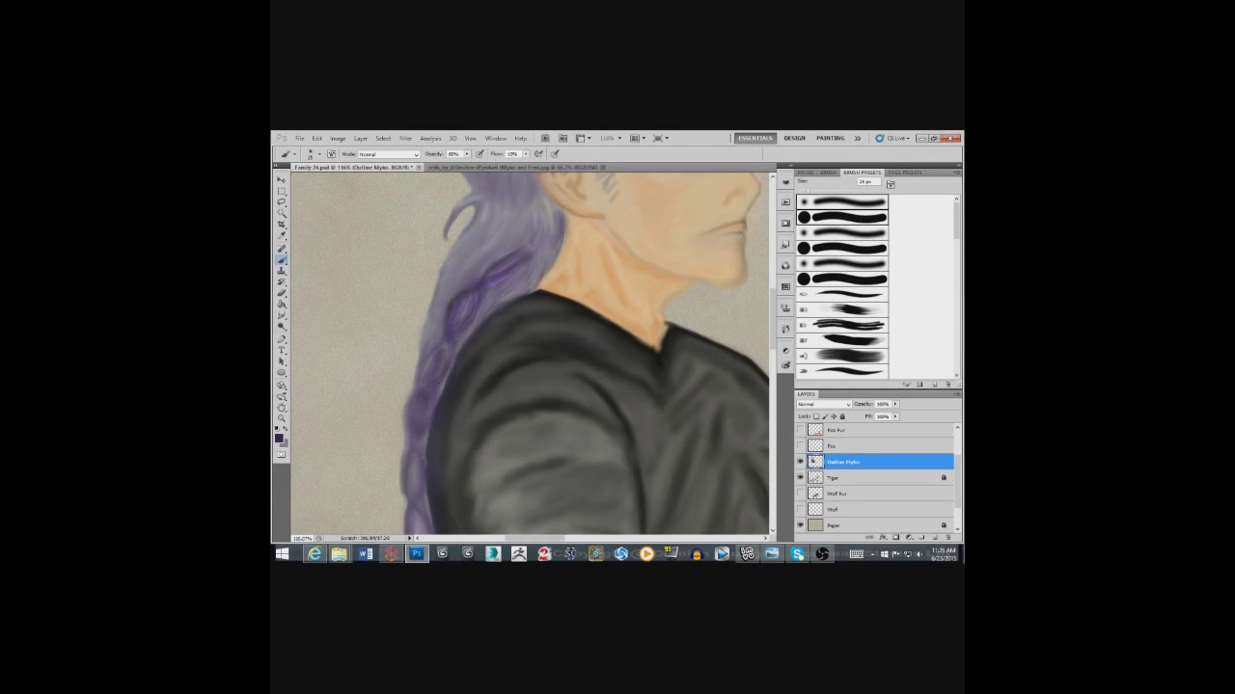
pyautogui.moveTo(416, 450); pyautogui.dragTo(411, 492)
pyautogui.moveTo(416, 498); pyautogui.dragTo(395, 391)
pyautogui.moveTo(398, 326); pyautogui.dragTo(391, 464)
pyautogui.moveTo(432, 303); pyautogui.dragTo(407, 372)
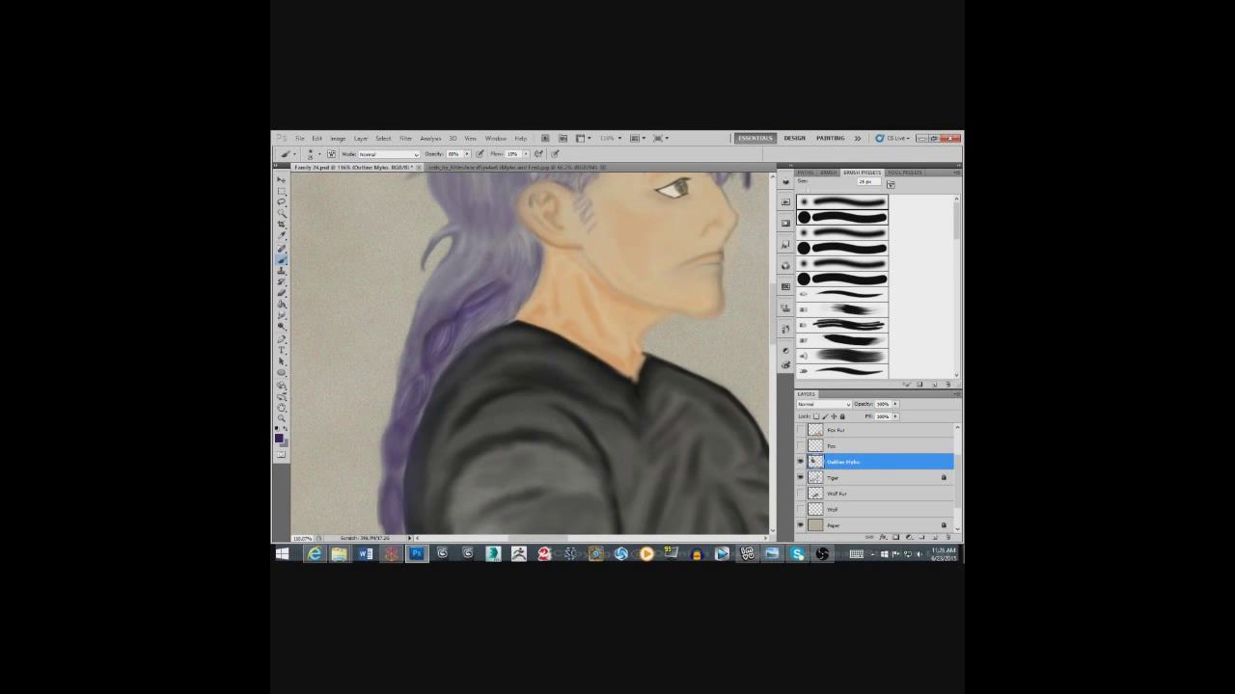
# Turn on pressure-controlled brush size and paint fine dark purple strands into the hair at the back of the head.
pyautogui.scroll(2, 531, 357)
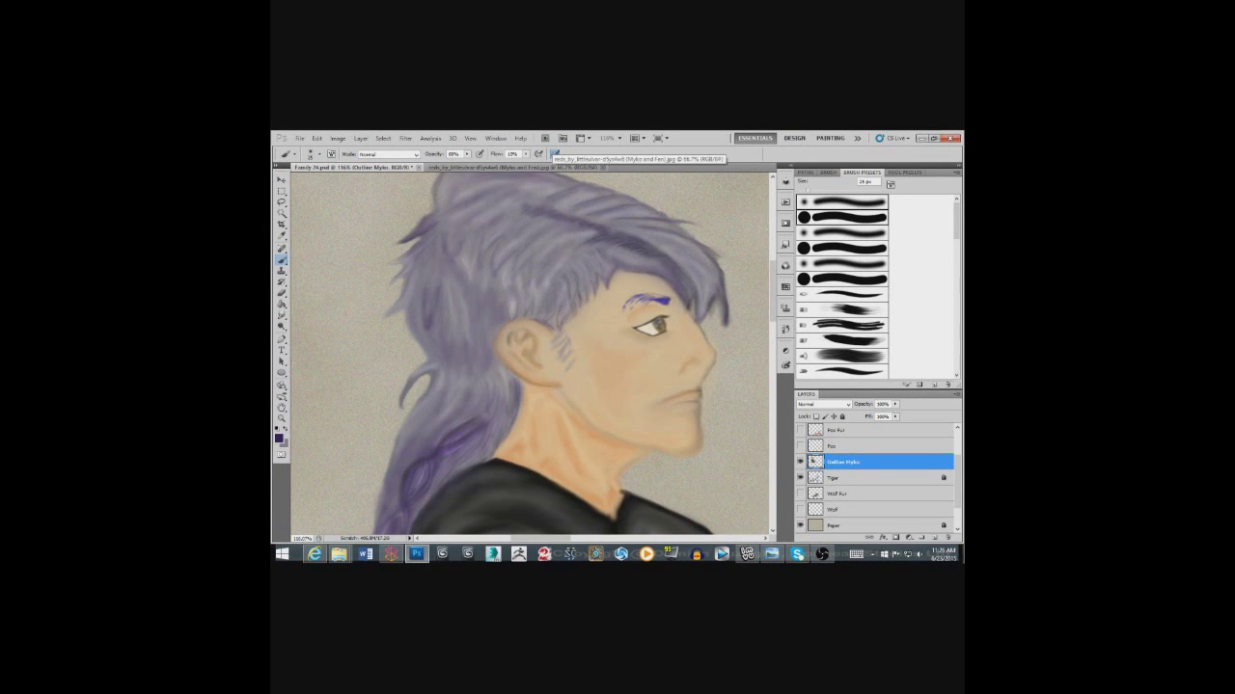
pyautogui.click(554, 153)
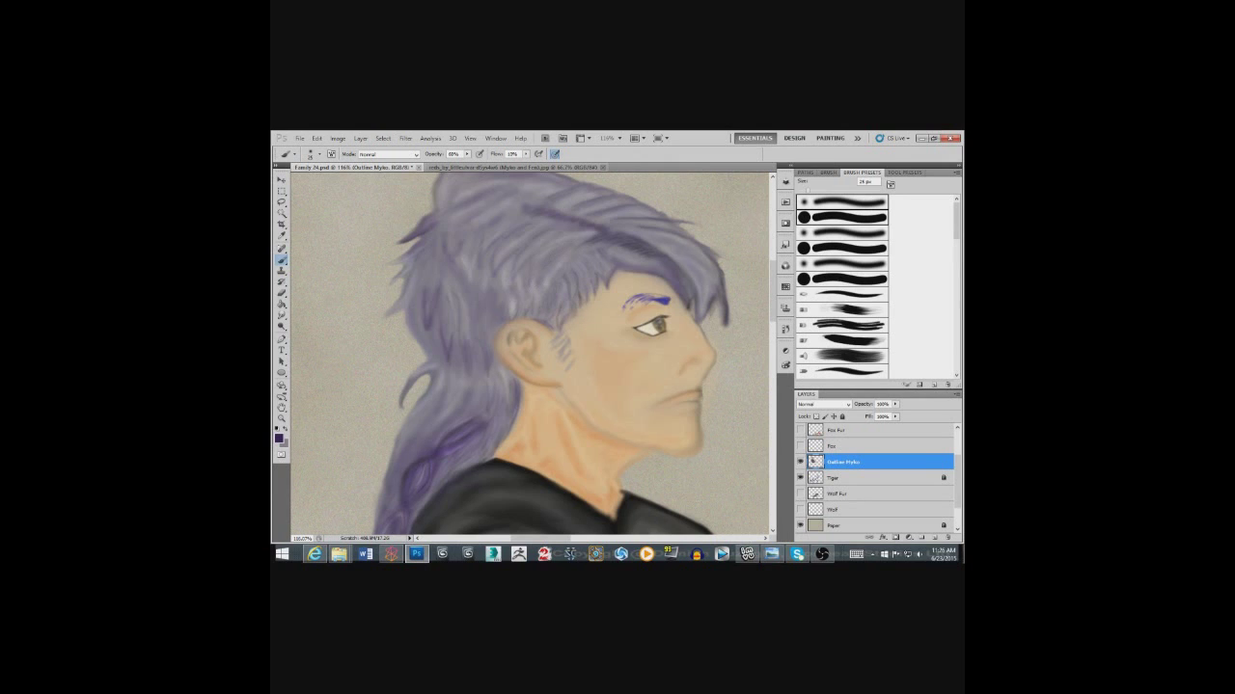
pyautogui.moveTo(499, 228); pyautogui.dragTo(512, 272)
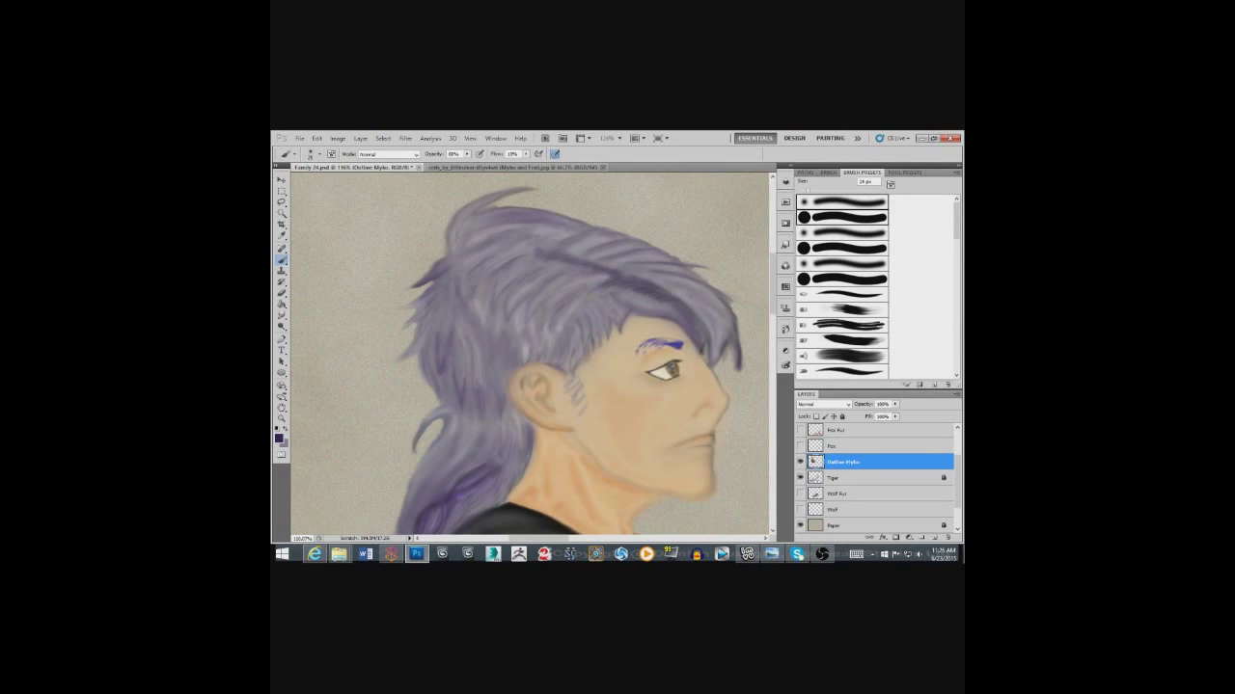
pyautogui.moveTo(437, 454); pyautogui.dragTo(458, 356)
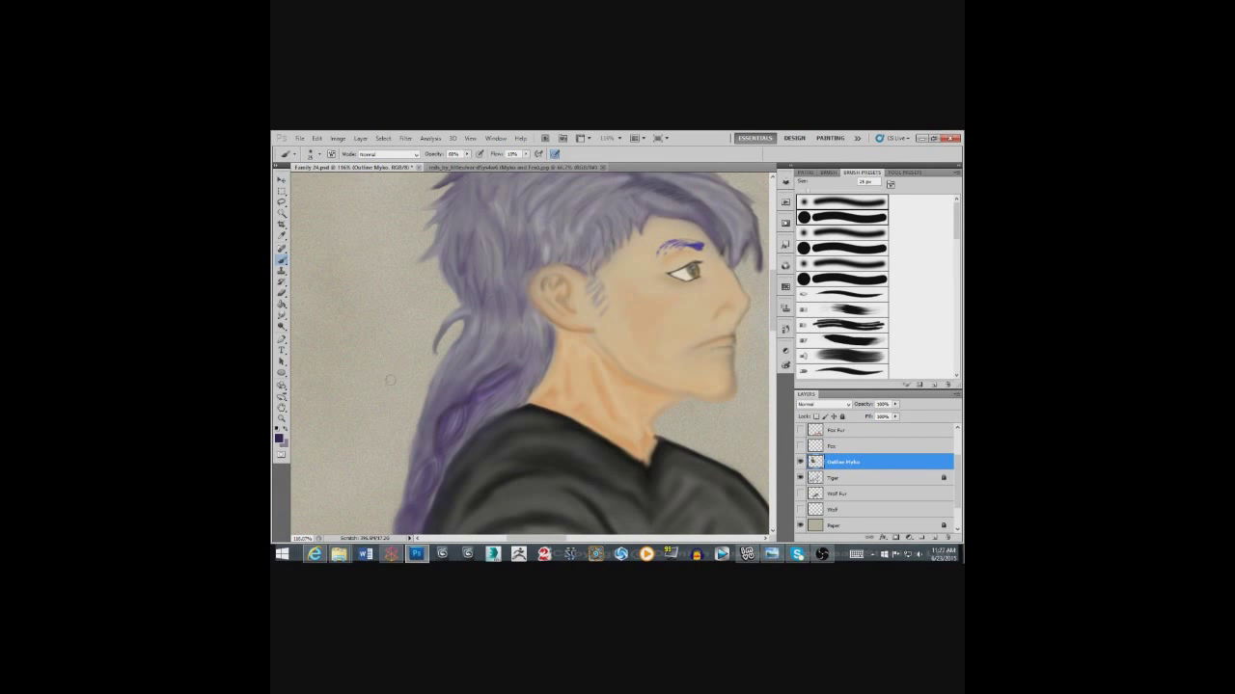
# Dodge light streaks into the hair behind the neck and along the upper braid with midtones at 34% exposure.
pyautogui.click(282, 326)
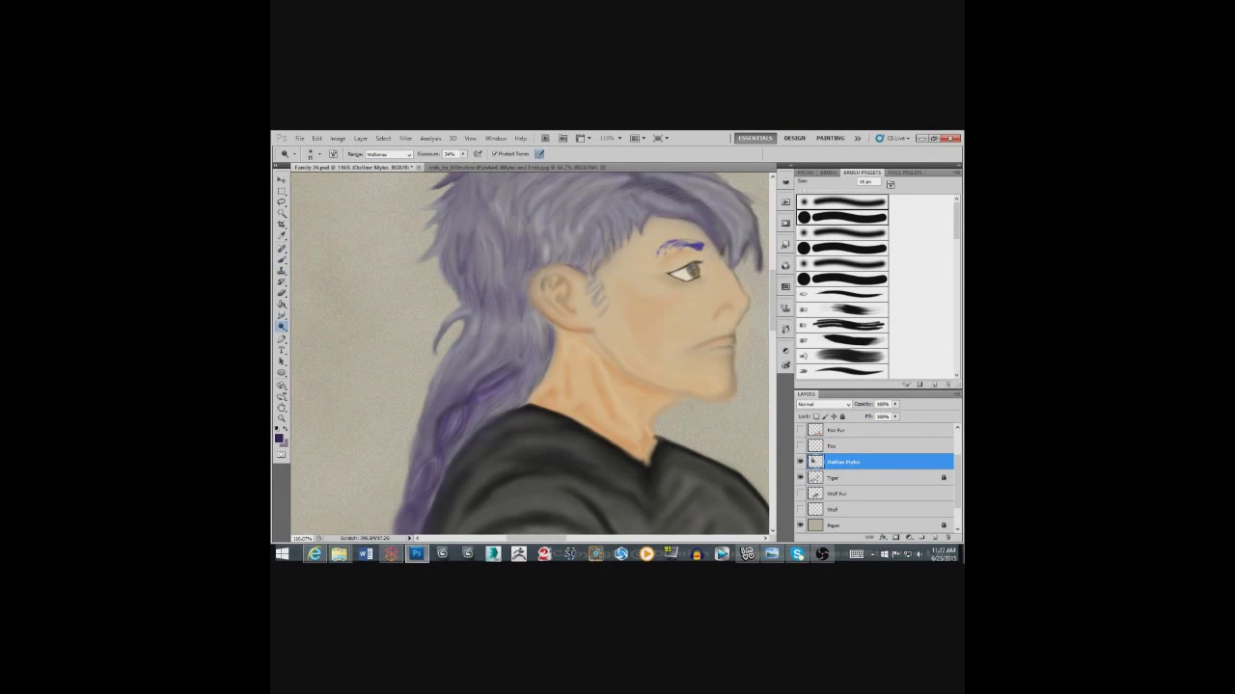
pyautogui.moveTo(511, 356); pyautogui.dragTo(539, 431)
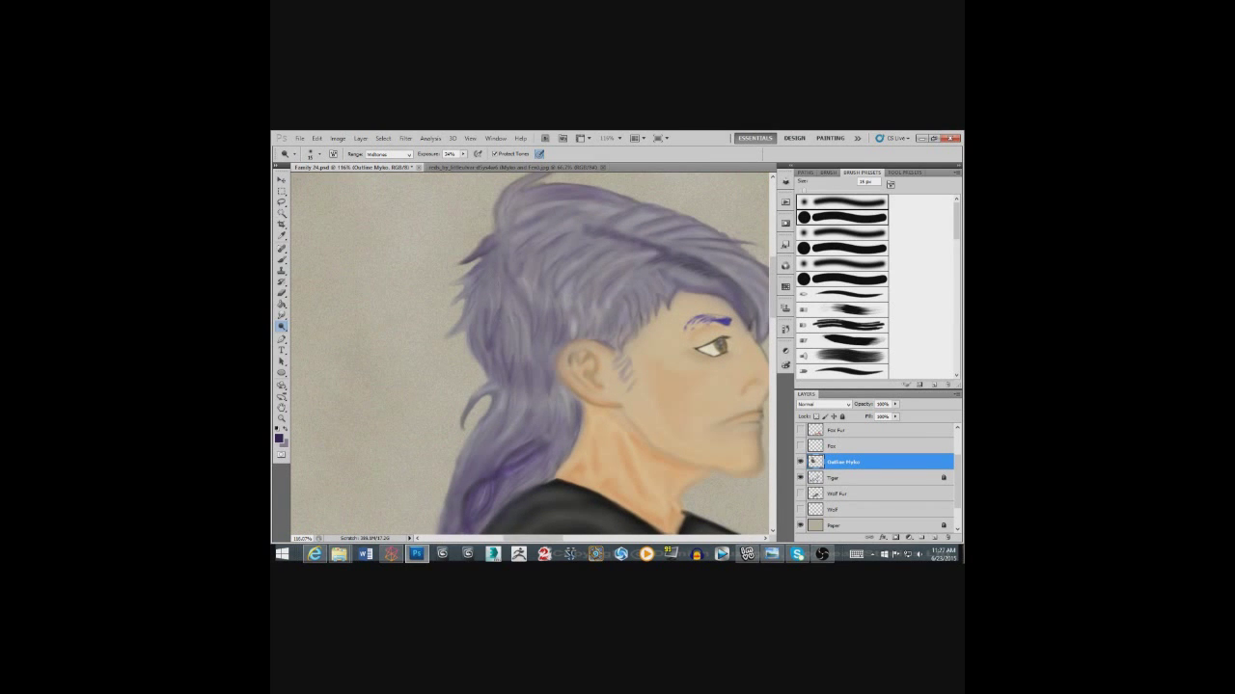
pyautogui.scroll(-3, 531, 357)
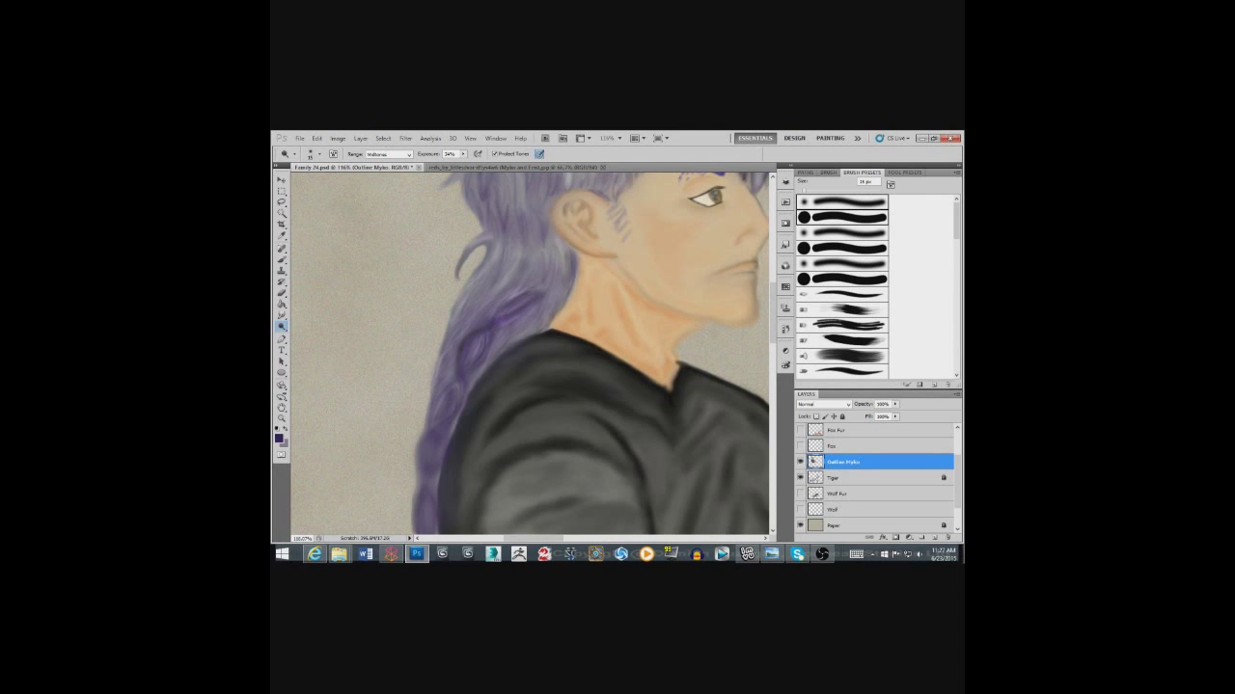
pyautogui.scroll(-2, 531, 356)
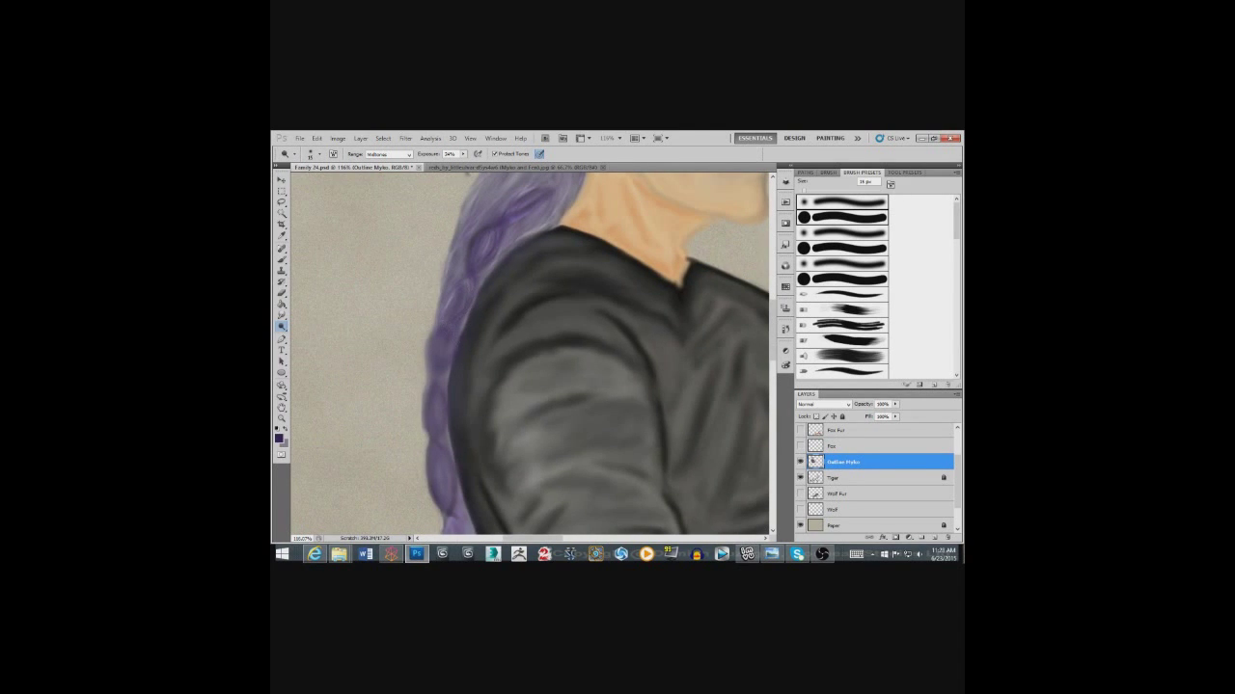
# Smudge the shading of the braid beside the shoulder and burn the outlines of its links.
pyautogui.click(281, 316)
pyautogui.moveTo(456, 289); pyautogui.dragTo(453, 300)
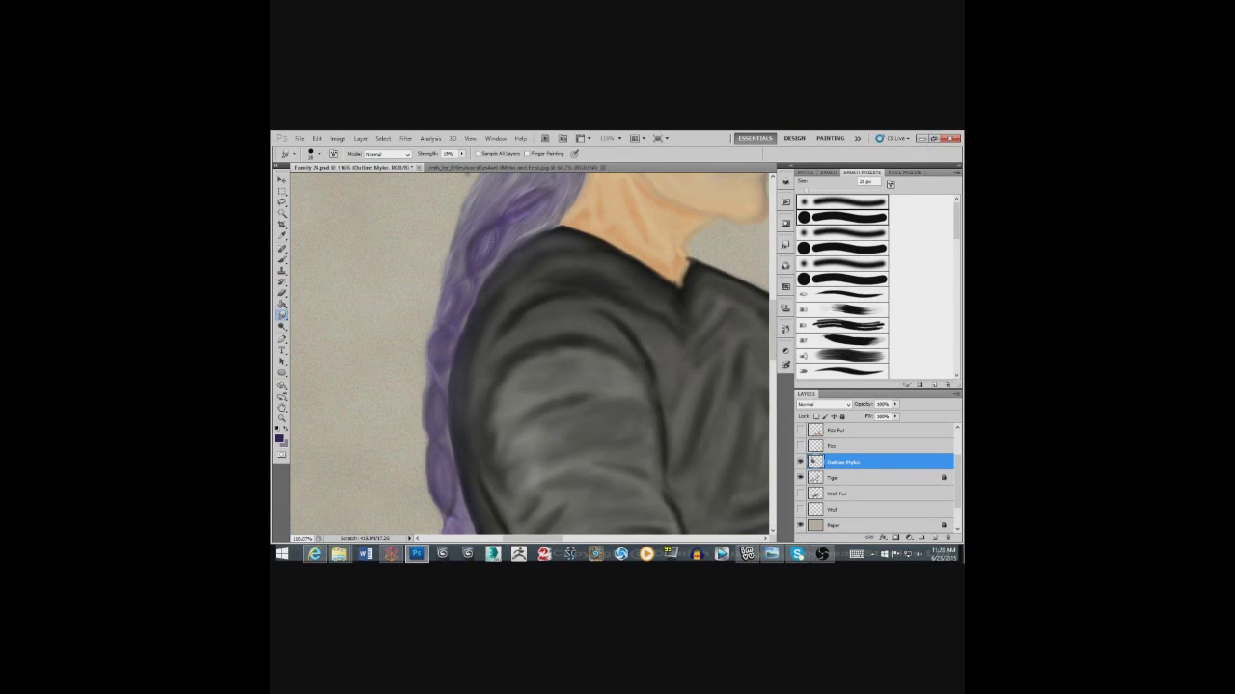
pyautogui.press('o')
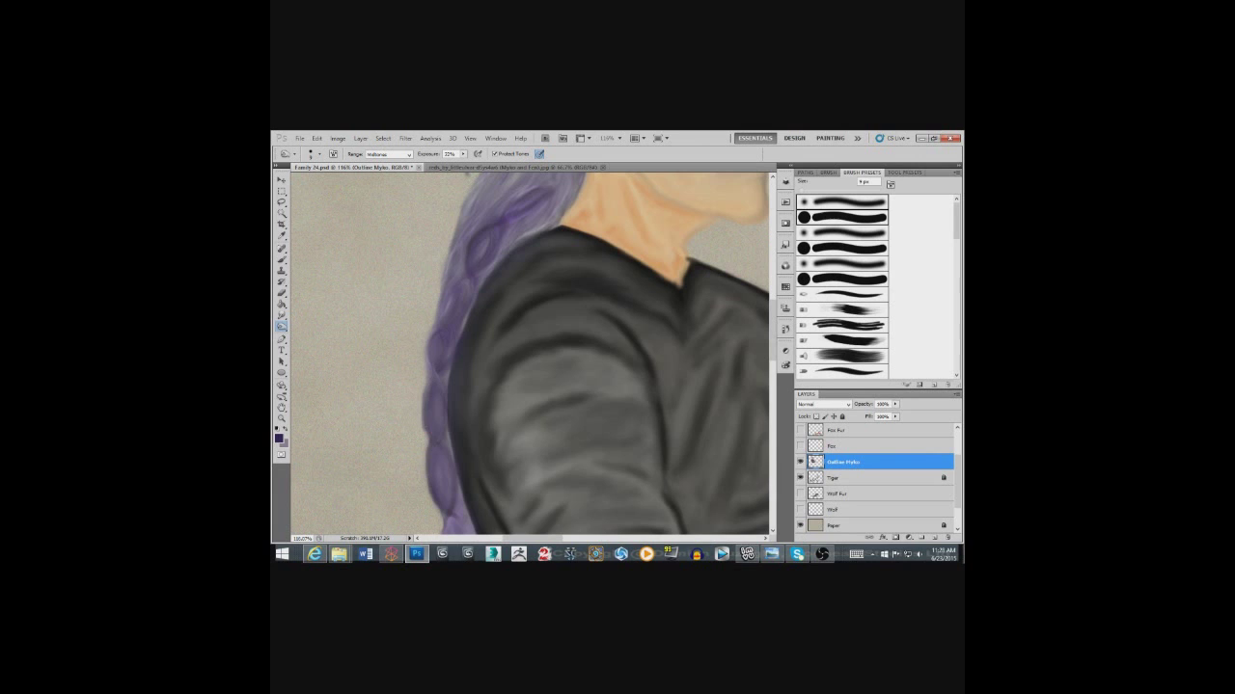
pyautogui.scroll(-5, 530, 357)
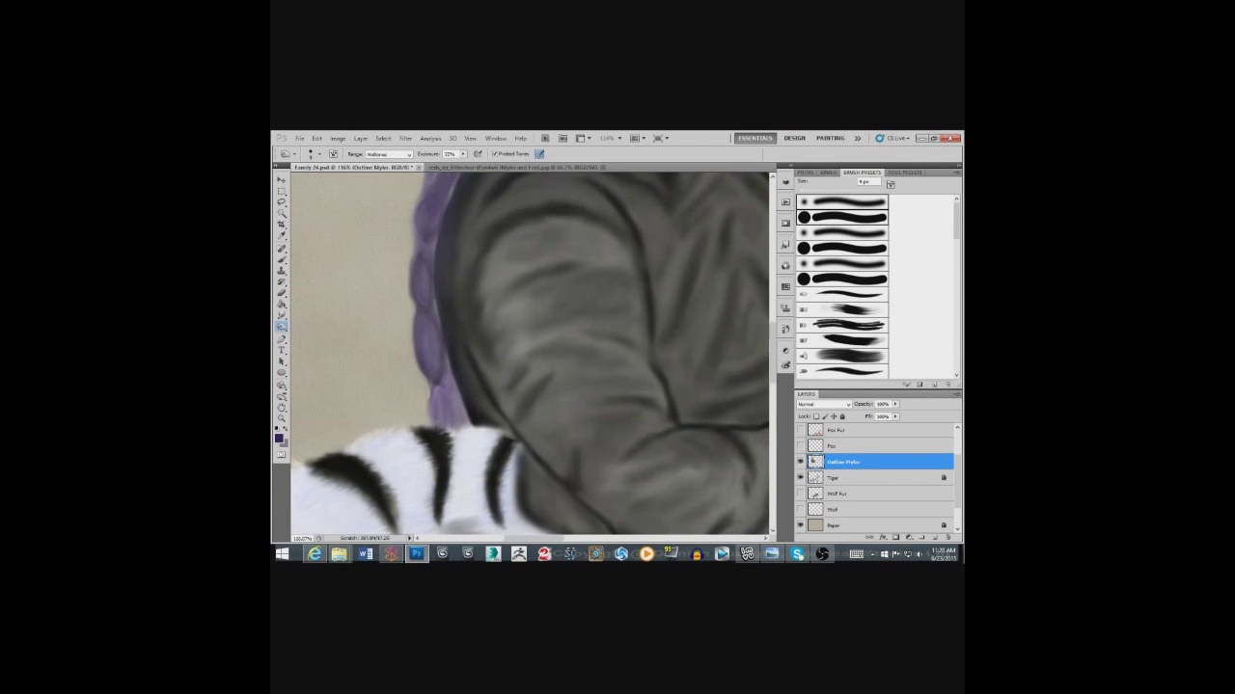
# Dodge highlights into the braid's lower links down to the tiger's back.
pyautogui.hotkey('shift', 'o')
pyautogui.scroll(5, 530, 354)
pyautogui.scroll(-5, 531, 356)
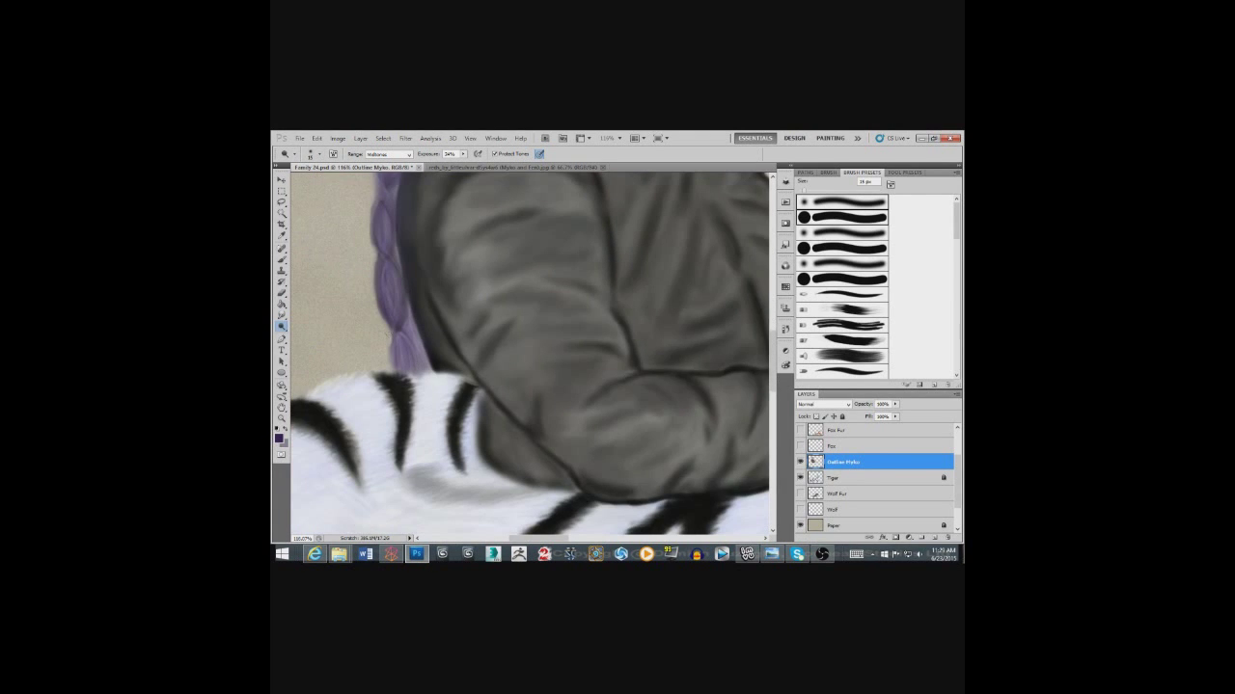
# Set the brush's foreground colour to a brown of RGB 106, 65, 38, keeping the dark purple as background colour.
pyautogui.press('x')
pyautogui.click(279, 439)
pyautogui.click(762, 452)
pyautogui.click(686, 410)
pyautogui.click(705, 410)
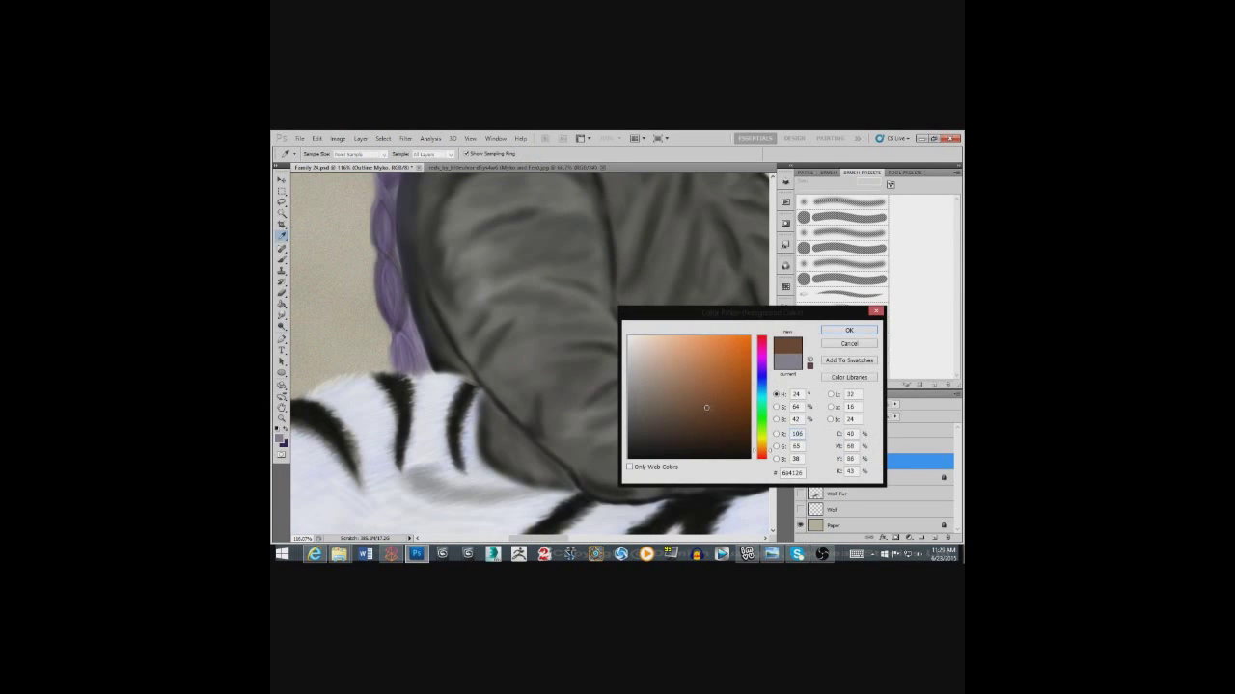
pyautogui.click(837, 330)
pyautogui.press('b')
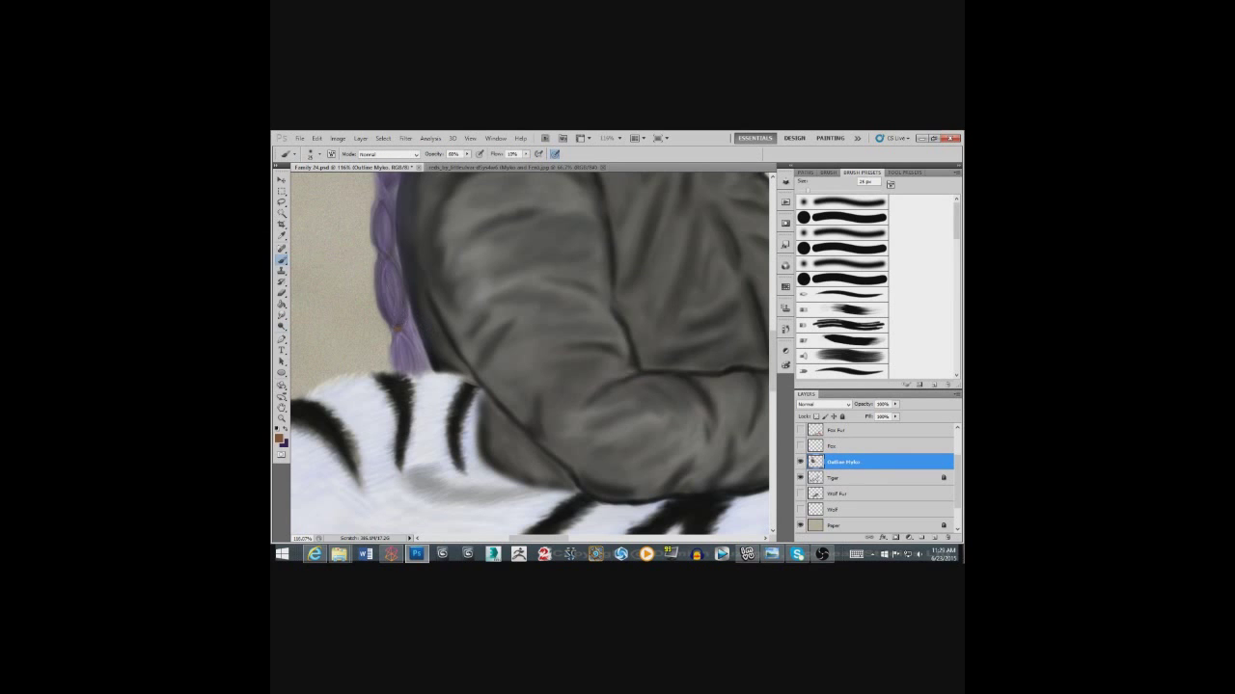
# Brush thin brown accents along the crossings and edges of the braid's links up to the nape.
pyautogui.moveTo(511, 338); pyautogui.dragTo(550, 446)
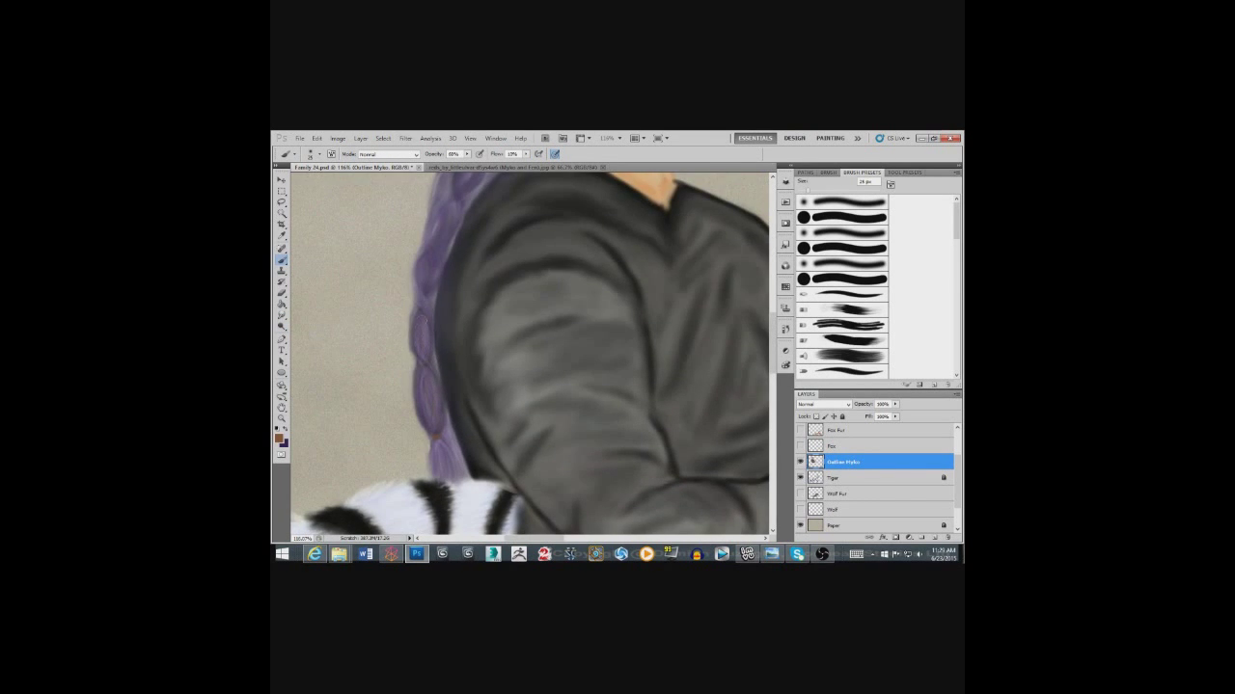
pyautogui.scroll(3, 530, 357)
pyautogui.scroll(2, 531, 357)
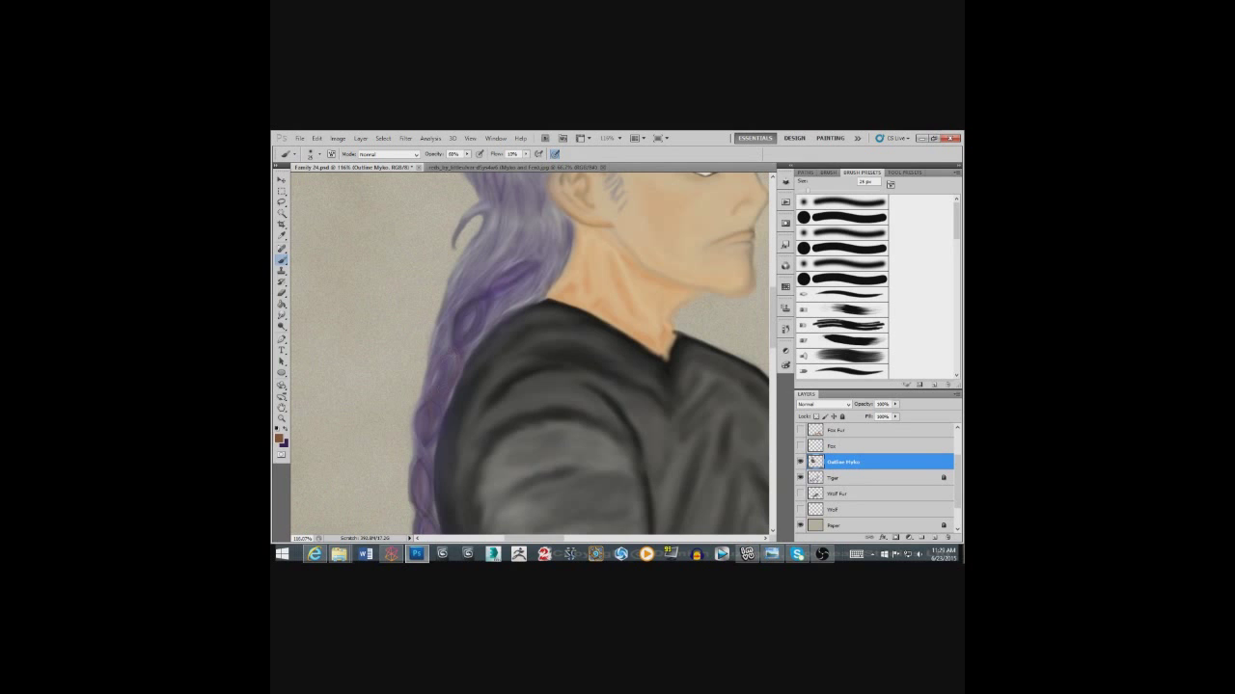
pyautogui.scroll(3, 531, 356)
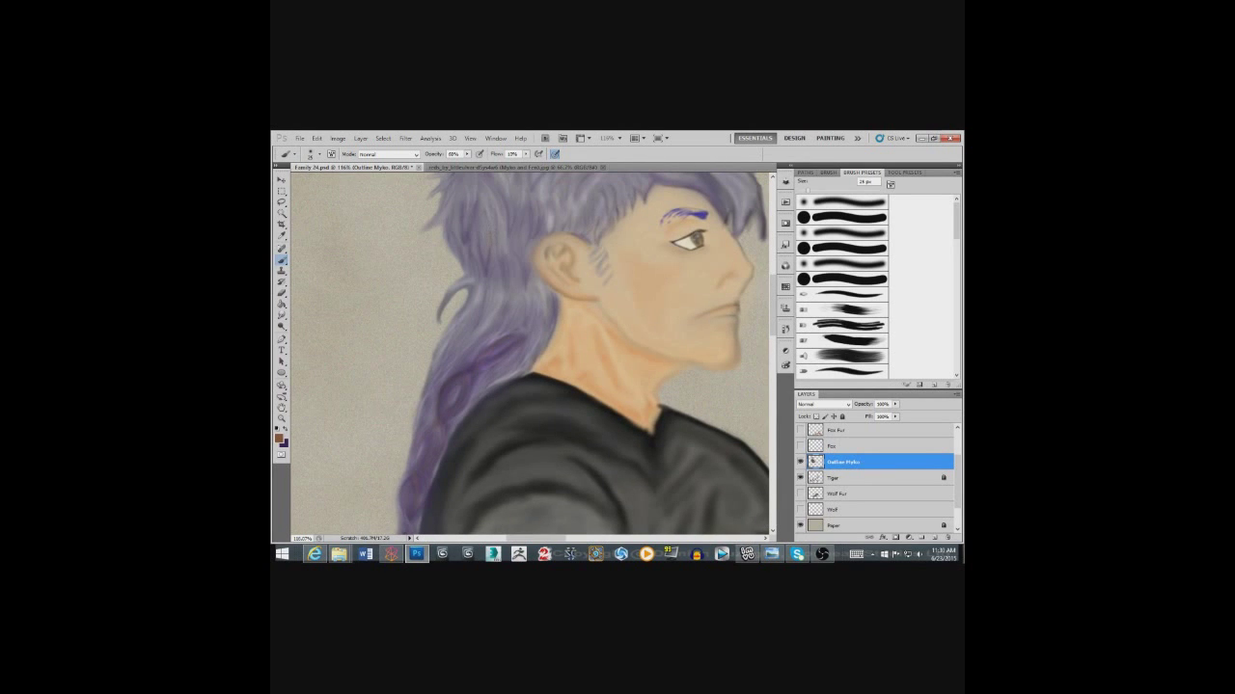
pyautogui.moveTo(569, 294); pyautogui.dragTo(506, 415)
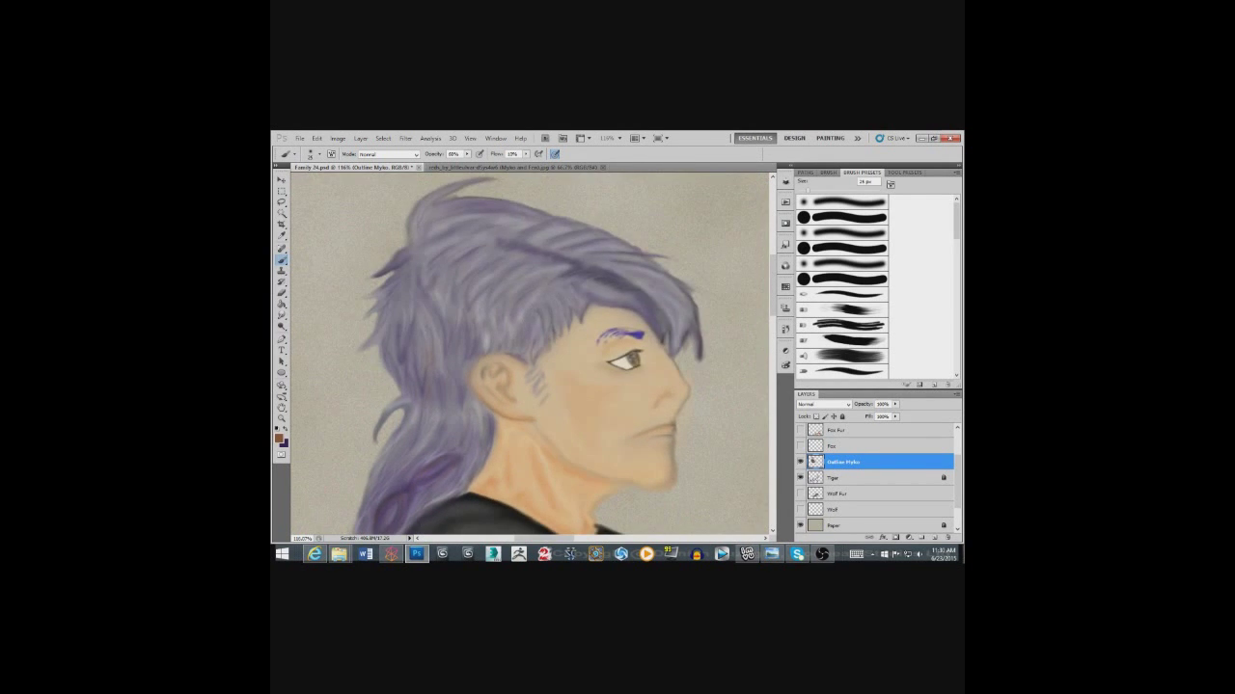
# Make dark purple the foreground colour, dodge the braid's links and desaturate the braid with the Sponge tool.
pyautogui.scroll(-6, 530, 356)
pyautogui.press('x')
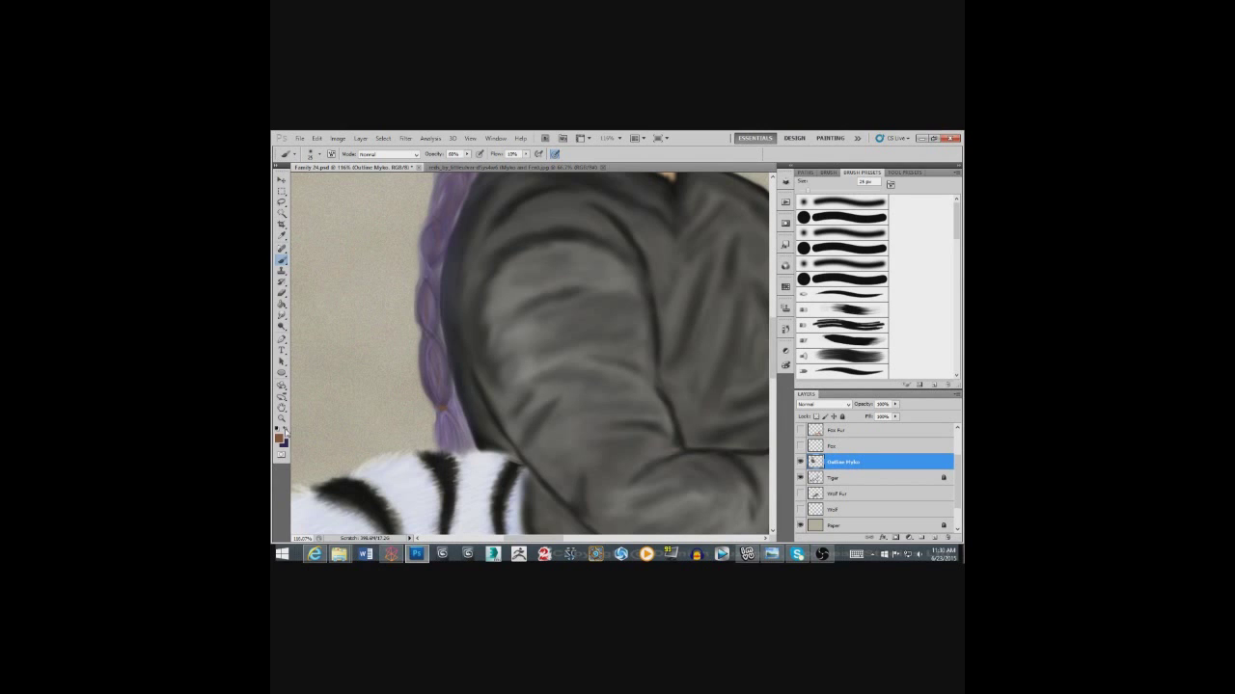
pyautogui.press('o')
pyautogui.scroll(3, 531, 357)
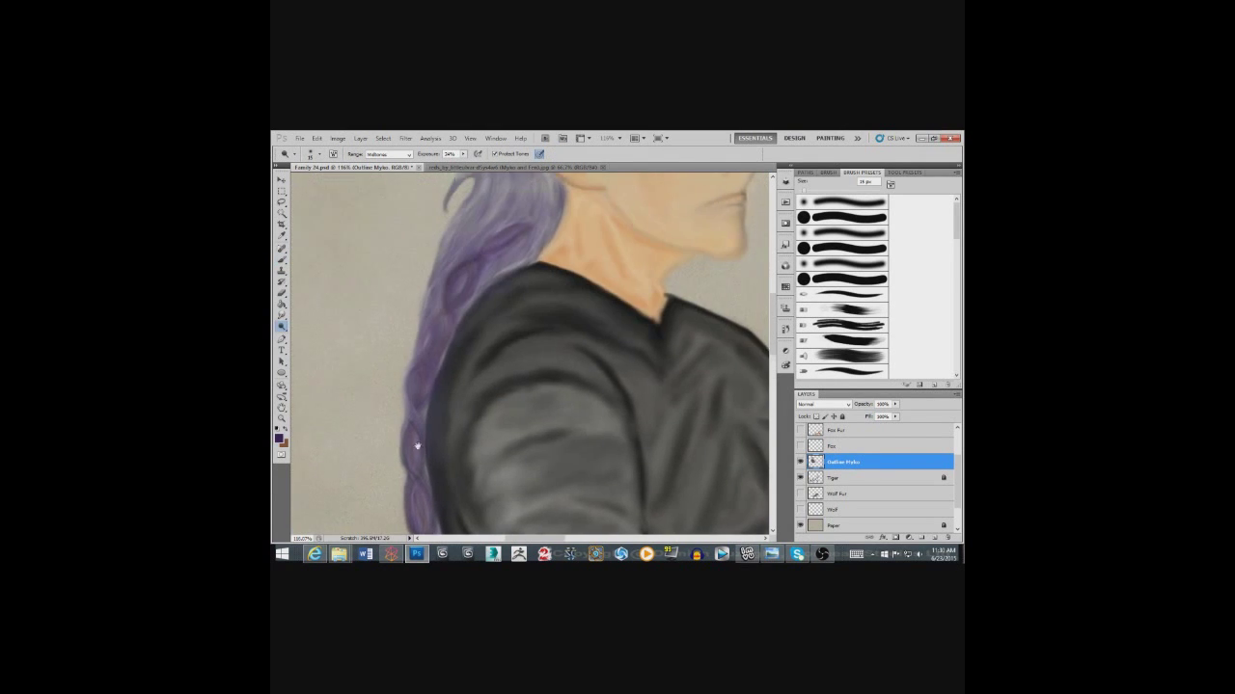
pyautogui.hotkey('shift', 'o')
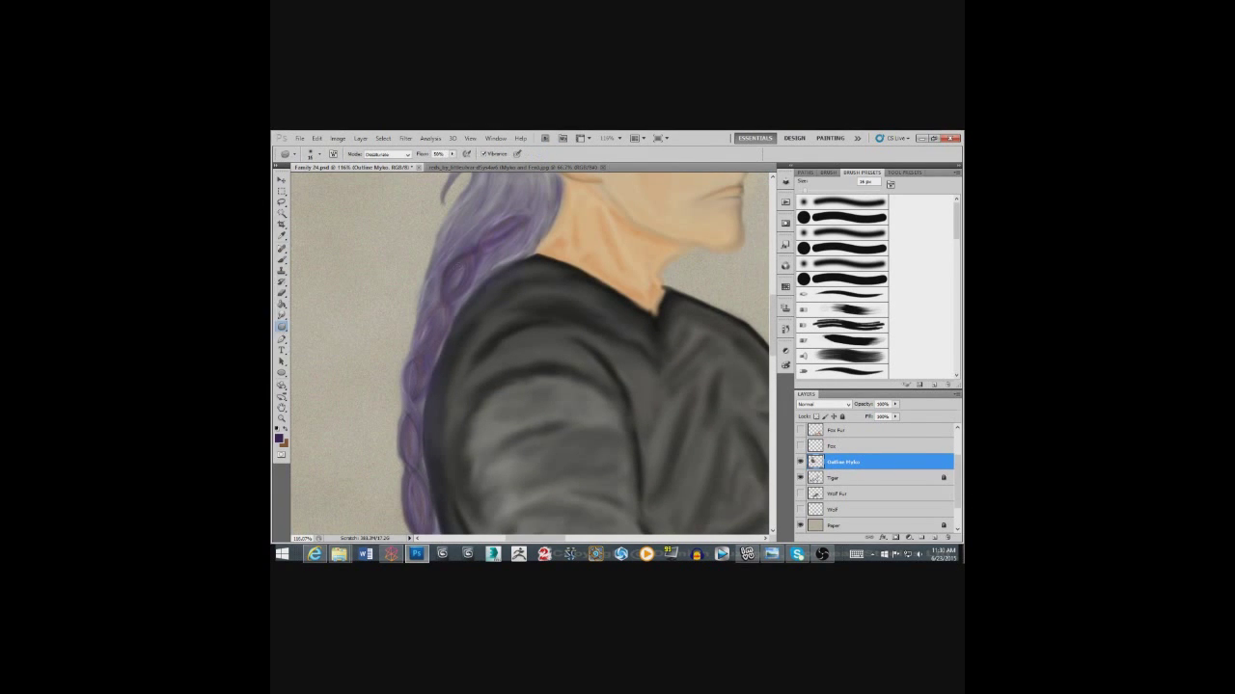
pyautogui.scroll(3, 531, 357)
# Smudge the brown and purple tones together along the braid at 19% strength.
pyautogui.click(281, 315)
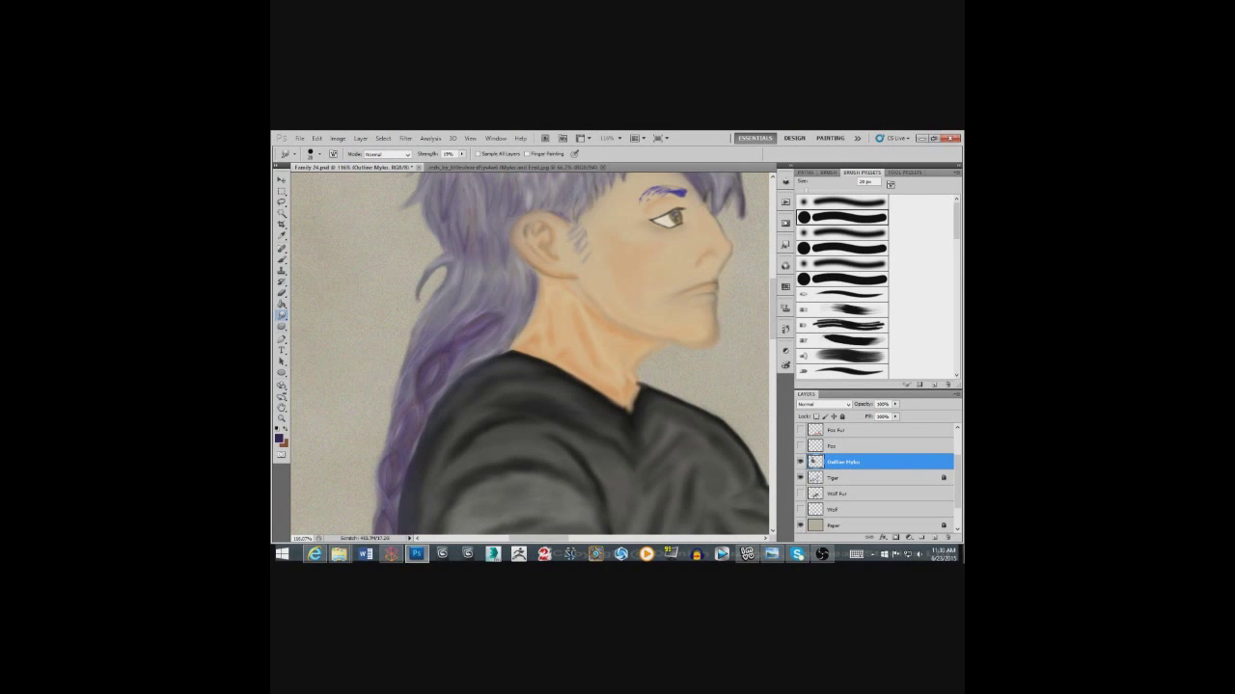
pyautogui.scroll(-5, 530, 352)
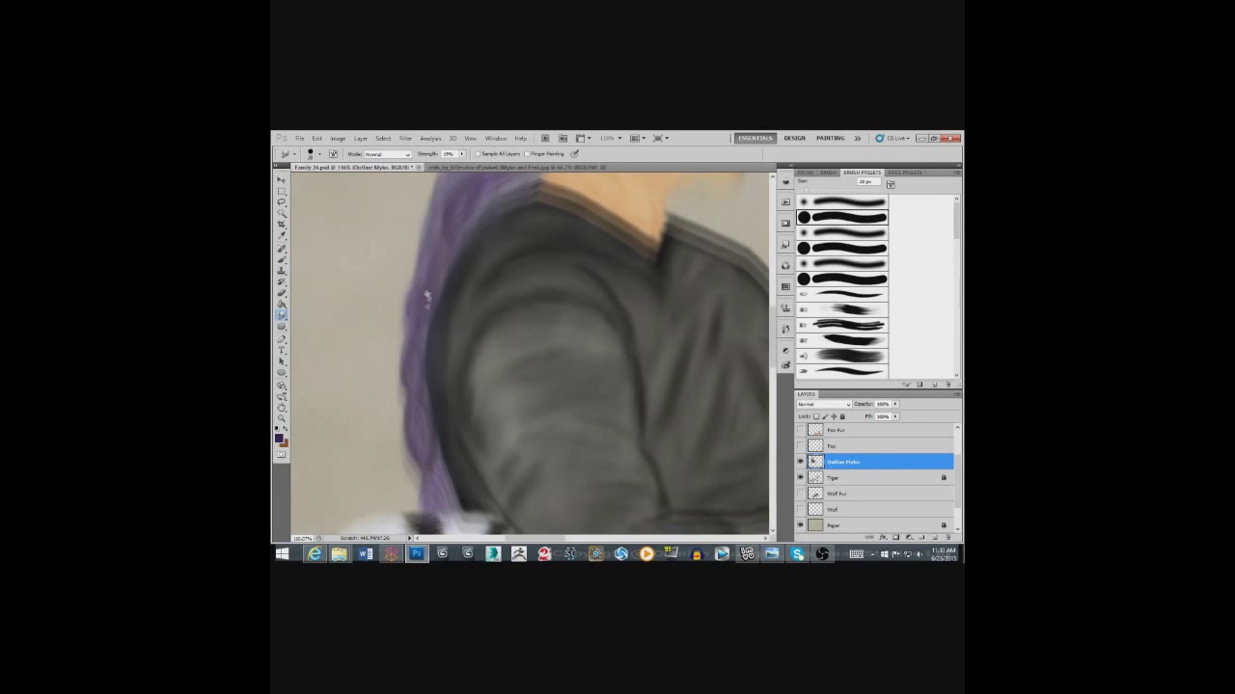
pyautogui.moveTo(436, 436)
pyautogui.mouseDown()
pyautogui.moveTo(430, 459)
pyautogui.moveTo(395, 437)
pyautogui.moveTo(351, 445)
pyautogui.moveTo(328, 473)
pyautogui.mouseUp()
# Brush dark purple outlines around the uppermost braid links near the shirt collar at close zoom.
pyautogui.press('z')
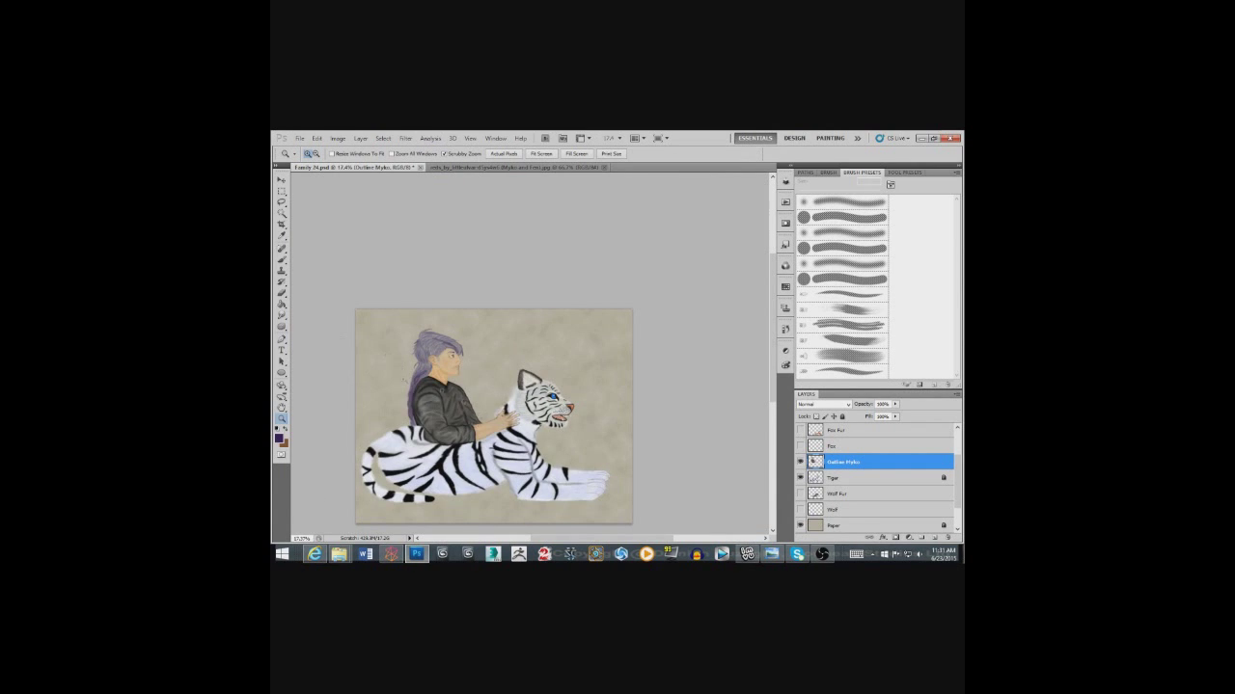
pyautogui.moveTo(416, 383); pyautogui.dragTo(515, 447)
pyautogui.press('b')
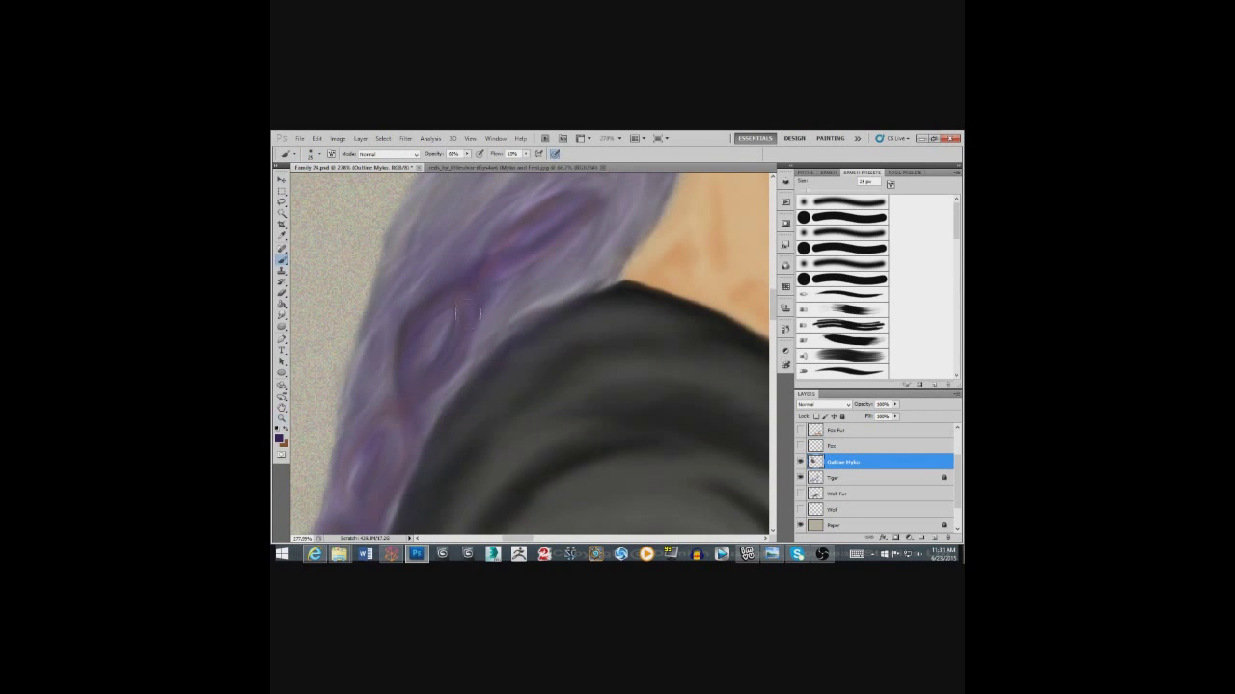
pyautogui.moveTo(481, 260); pyautogui.dragTo(552, 201)
pyautogui.moveTo(594, 218)
pyautogui.mouseDown()
pyautogui.moveTo(508, 270)
pyautogui.moveTo(594, 223)
pyautogui.mouseUp()
pyautogui.moveTo(391, 415); pyautogui.dragTo(339, 484)
pyautogui.moveTo(474, 333)
pyautogui.mouseDown()
pyautogui.moveTo(432, 388)
pyautogui.moveTo(430, 193)
pyautogui.mouseUp()
# Brush brown strands along the braid's links and reinforce the shading between them with dark purple.
pyautogui.press('x')
pyautogui.moveTo(371, 465); pyautogui.dragTo(363, 342)
pyautogui.moveTo(354, 463); pyautogui.dragTo(365, 338)
pyautogui.moveTo(419, 188); pyautogui.dragTo(457, 531)
pyautogui.press('x')
pyautogui.moveTo(432, 399); pyautogui.dragTo(424, 464)
pyautogui.moveTo(421, 430); pyautogui.dragTo(393, 511)
# Dodge fine highlight streaks inside the braid's links from the nape to the tiger's back.
pyautogui.click(282, 327)
pyautogui.click(315, 326)
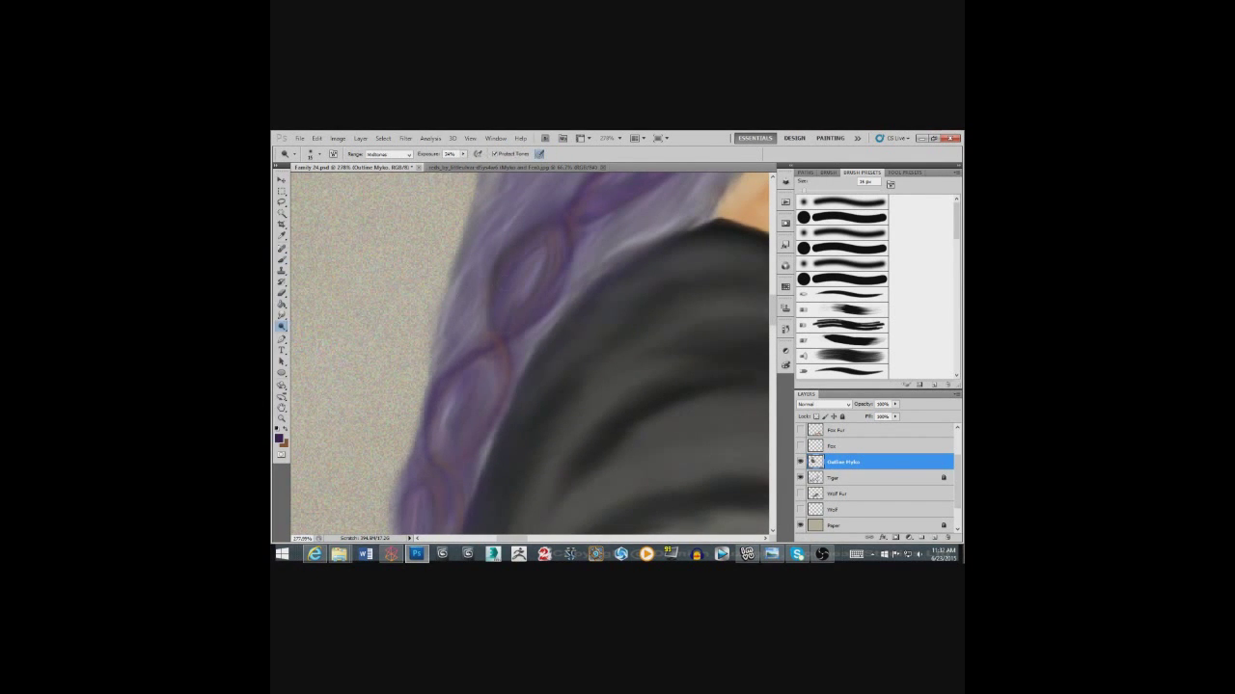
pyautogui.scroll(3, 530, 357)
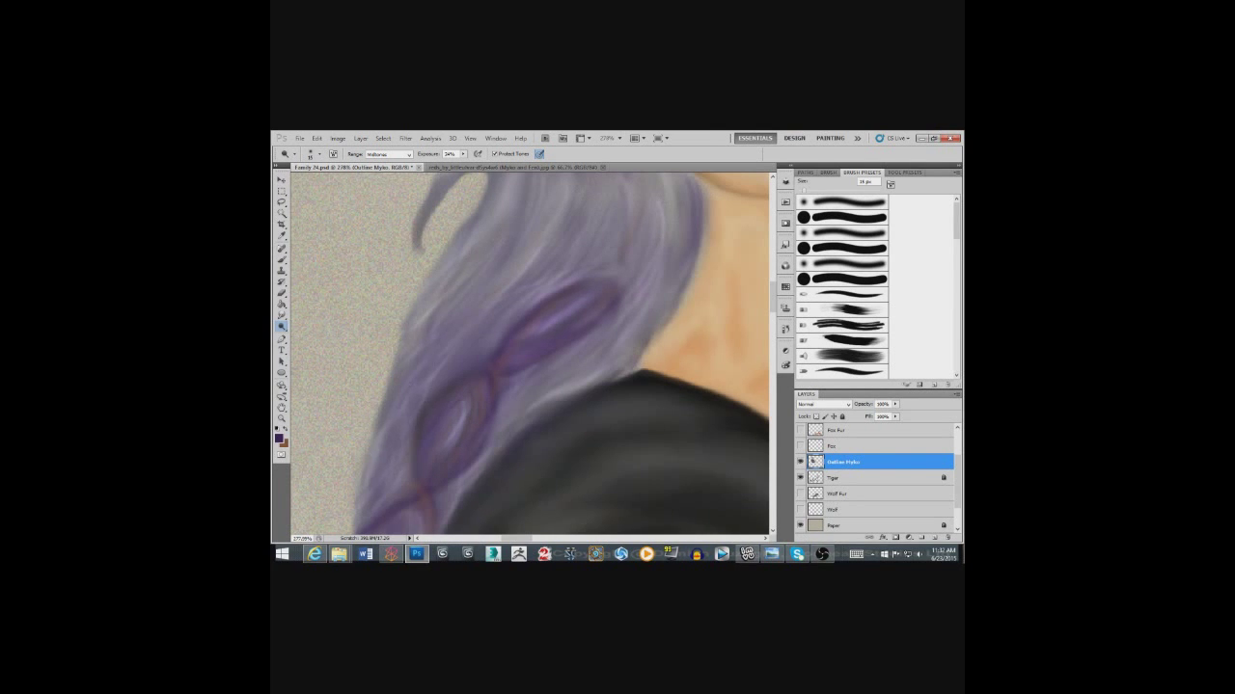
pyautogui.scroll(-5, 531, 357)
pyautogui.moveTo(391, 288); pyautogui.dragTo(367, 339)
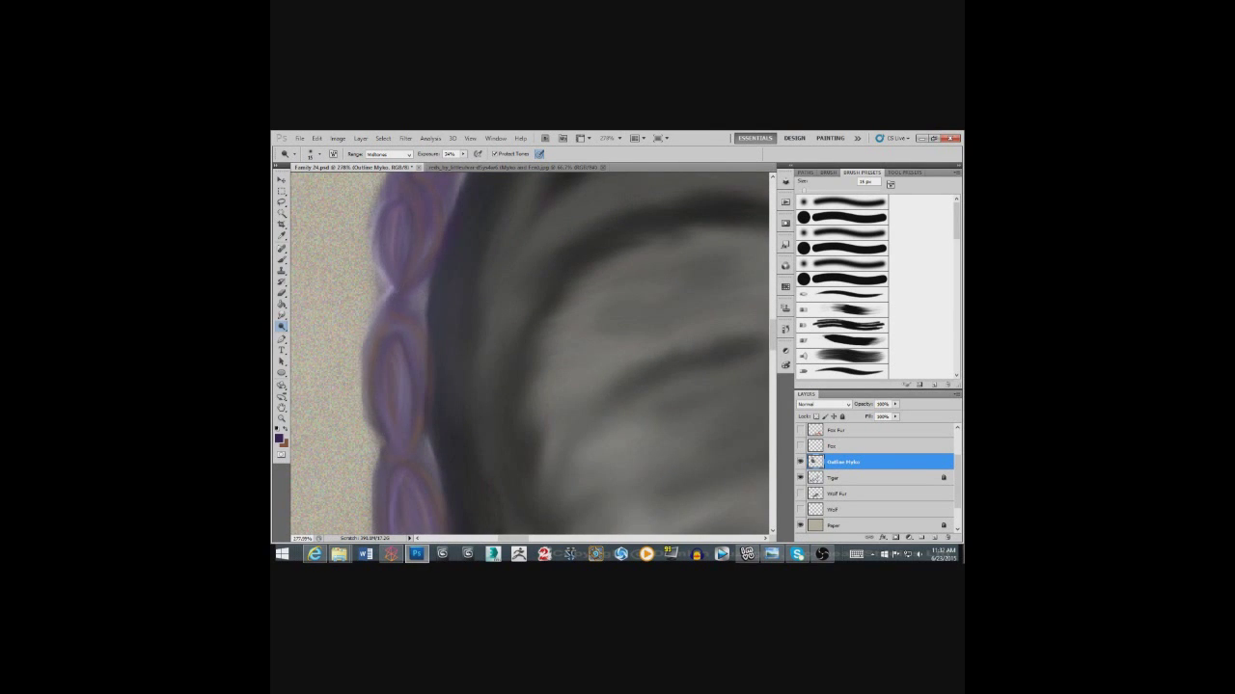
pyautogui.scroll(2, 394, 518)
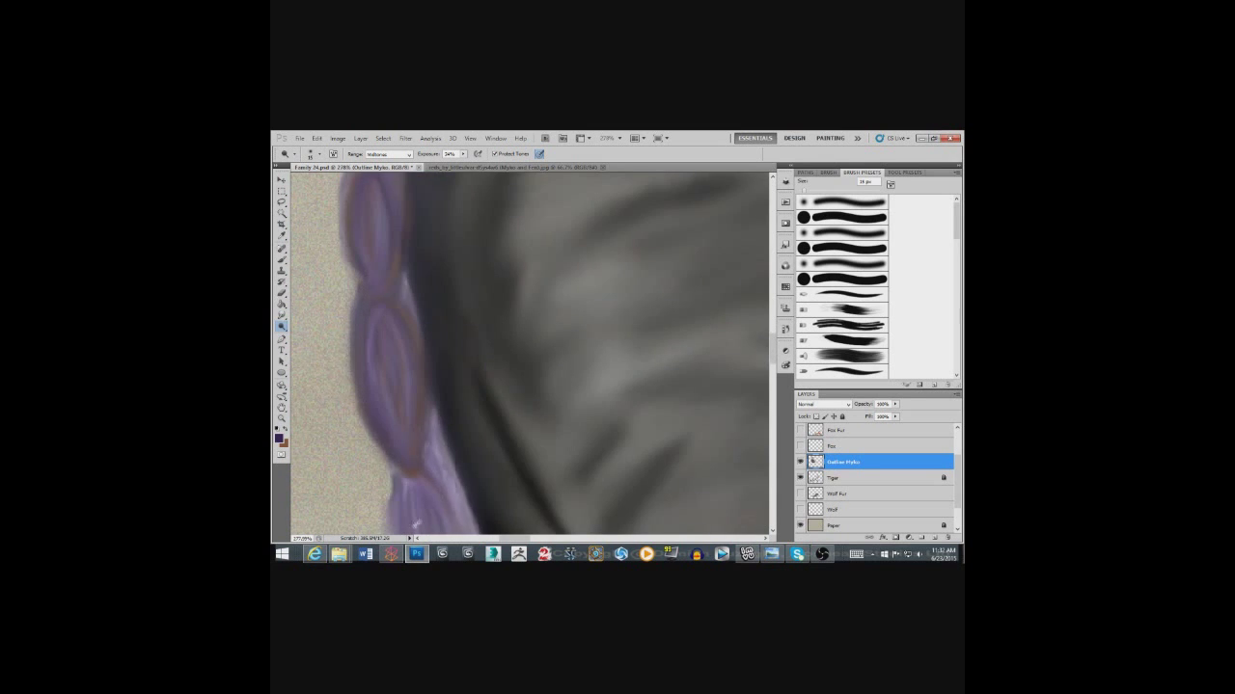
pyautogui.scroll(3, 433, 427)
# Burn the midtones along the braid's links from the nape down the man's back to deepen their shading.
pyautogui.click(282, 326)
pyautogui.click(319, 335)
pyautogui.moveTo(426, 453)
pyautogui.mouseDown()
pyautogui.moveTo(493, 374)
pyautogui.moveTo(477, 342)
pyautogui.mouseUp()
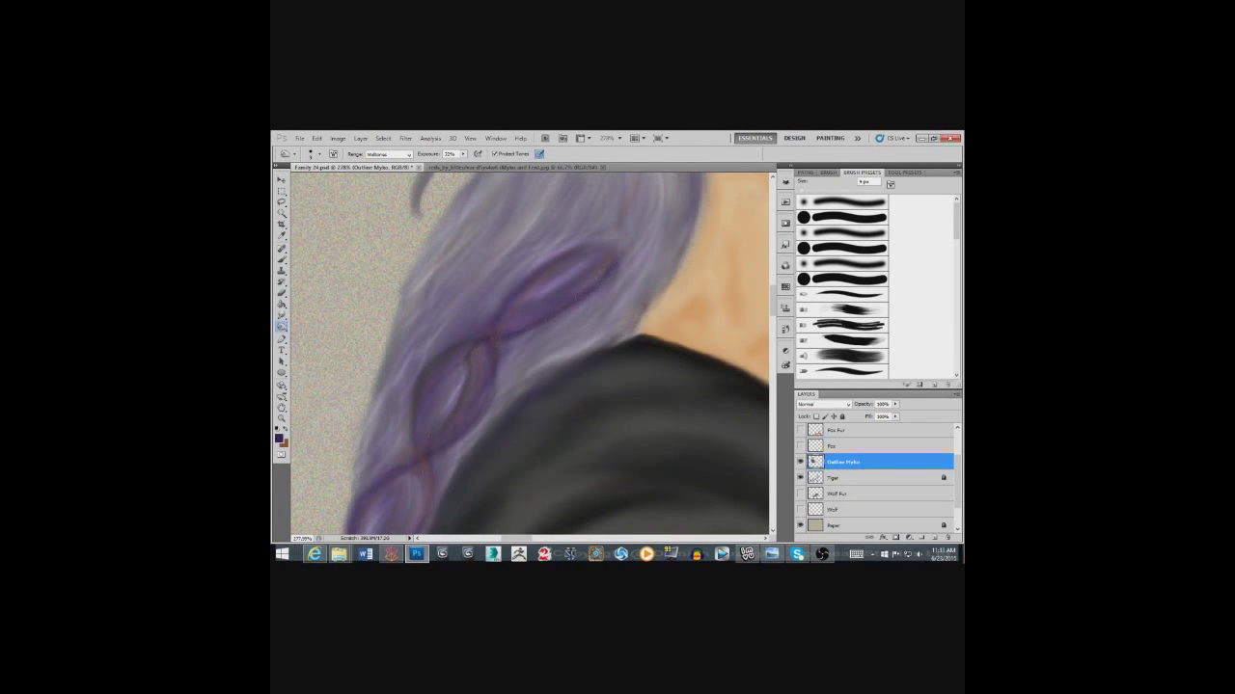
pyautogui.scroll(-3, 427, 431)
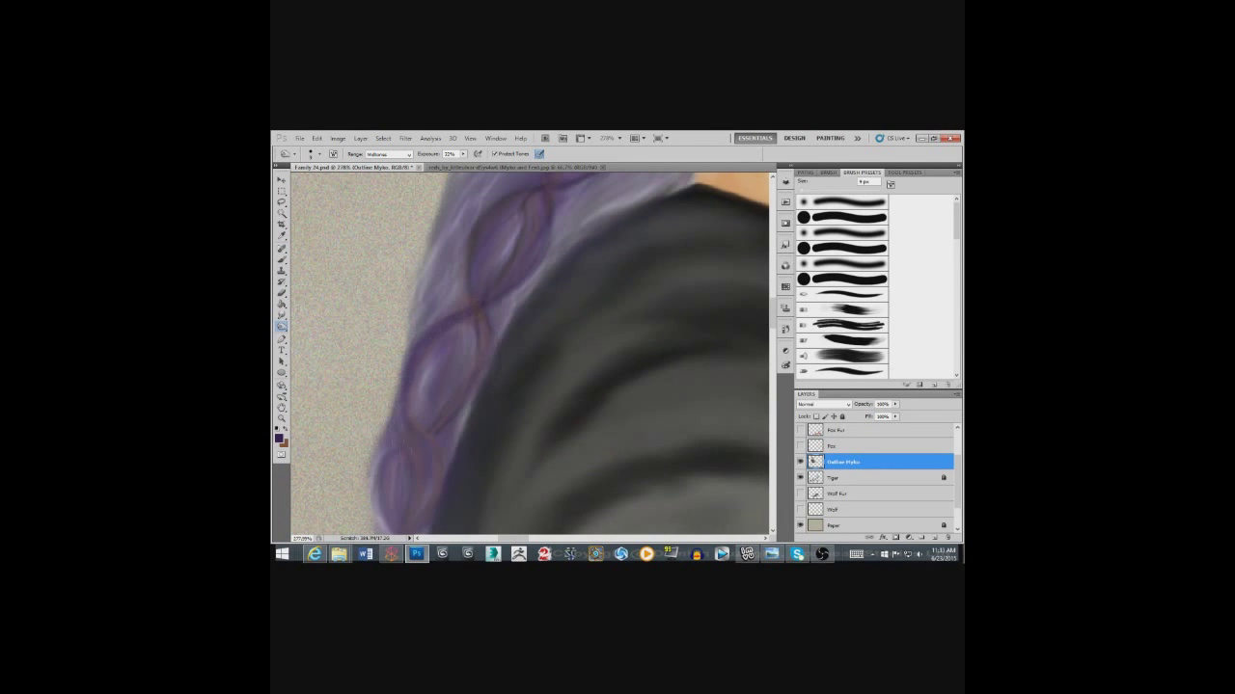
pyautogui.moveTo(396, 430); pyautogui.dragTo(408, 456)
pyautogui.moveTo(409, 490); pyautogui.dragTo(438, 358)
pyautogui.moveTo(405, 448)
pyautogui.mouseDown()
pyautogui.moveTo(454, 355)
pyautogui.moveTo(436, 302)
pyautogui.mouseUp()
pyautogui.scroll(-3, 530, 352)
pyautogui.moveTo(442, 430)
pyautogui.mouseDown()
pyautogui.moveTo(432, 498)
pyautogui.moveTo(462, 482)
pyautogui.mouseUp()
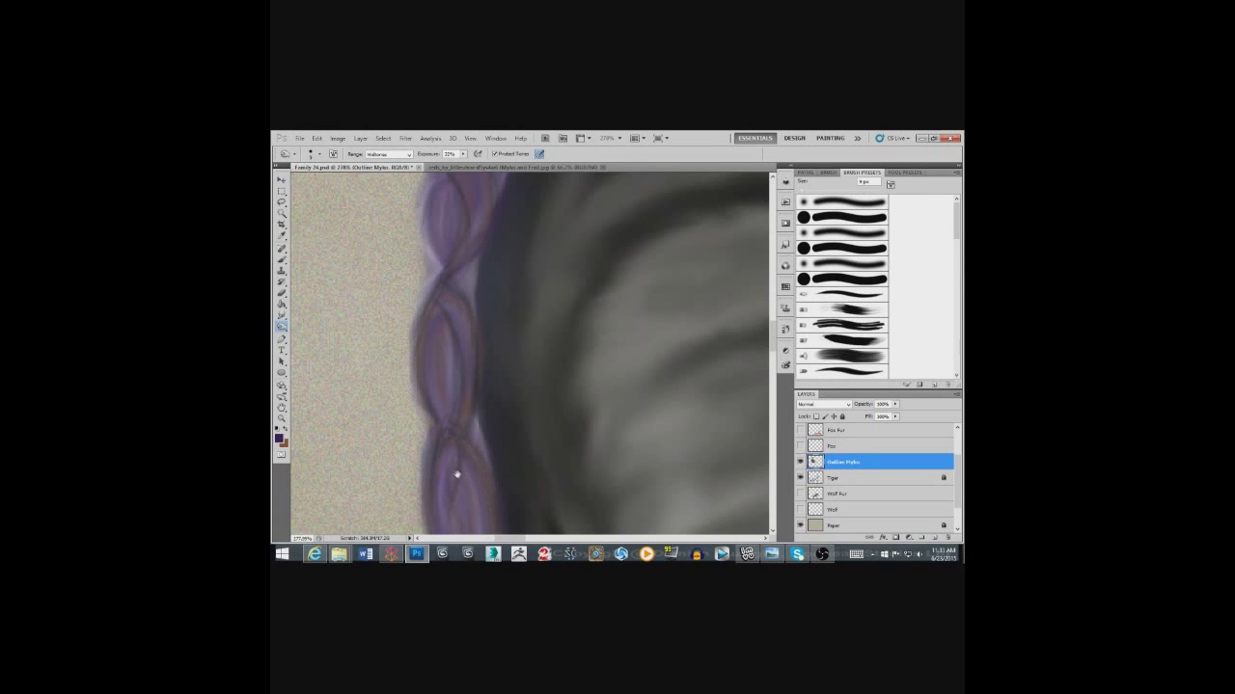
pyautogui.scroll(-3, 478, 467)
# View the whole picture and toggle the man's layer off and on to compare it against the tiger.
pyautogui.press('z')
pyautogui.moveTo(472, 337); pyautogui.dragTo(381, 343)
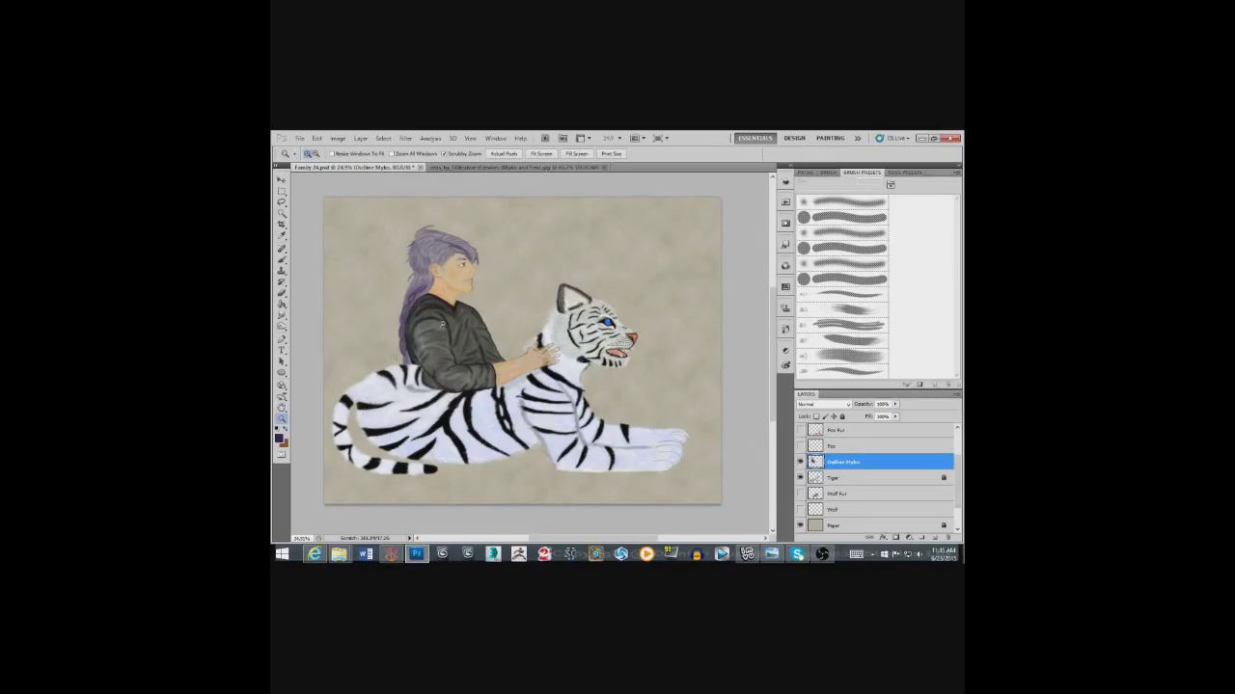
pyautogui.click(800, 462)
pyautogui.click(799, 462)
pyautogui.click(800, 462)
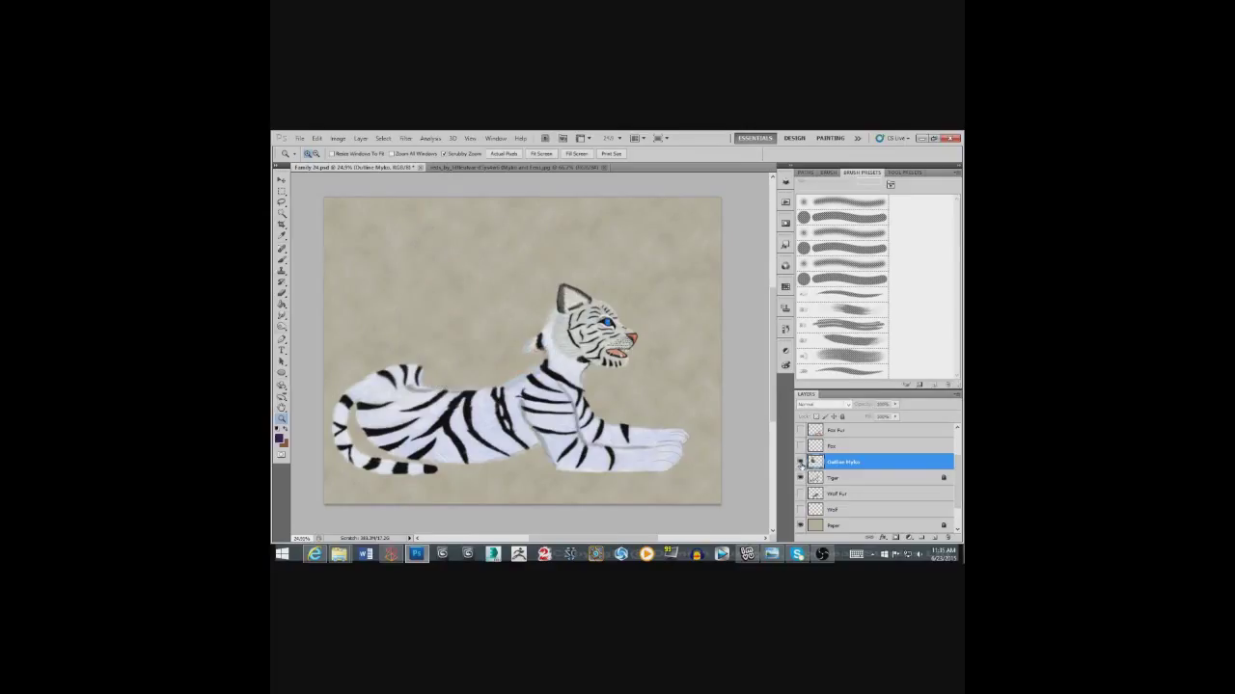
pyautogui.click(800, 462)
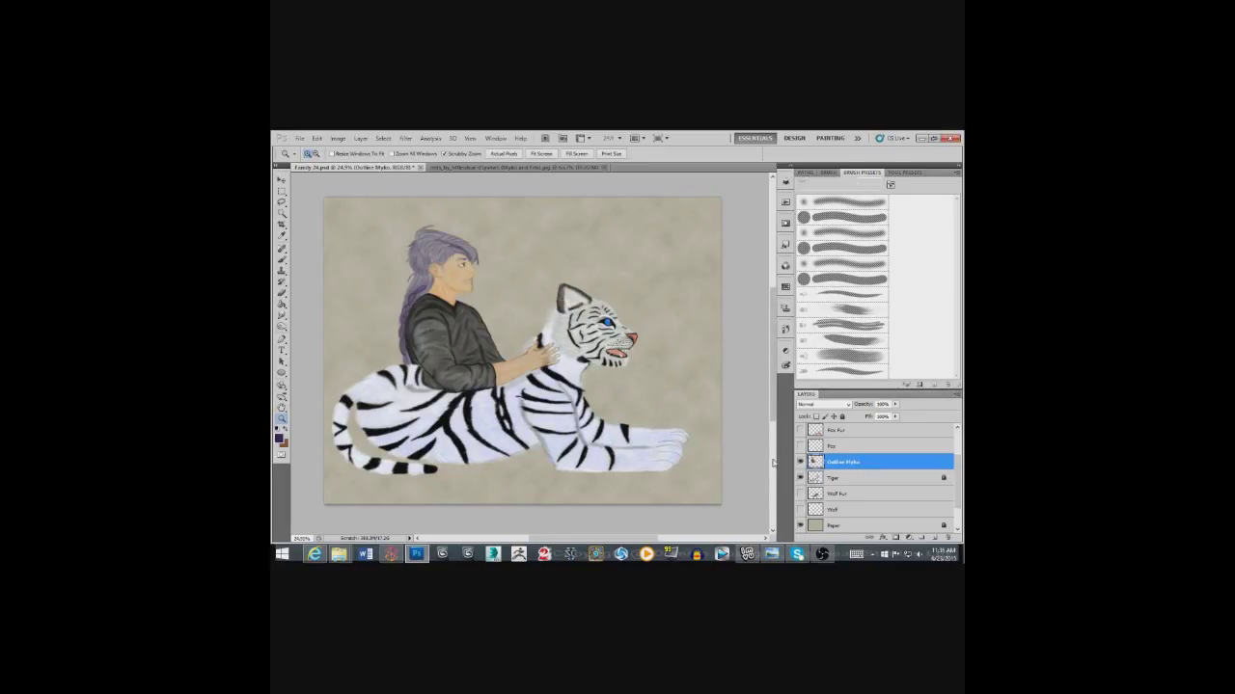
# Preview the Wolf Fur and Wolf layers behind the tiger, then hide both again.
pyautogui.click(800, 494)
pyautogui.click(800, 509)
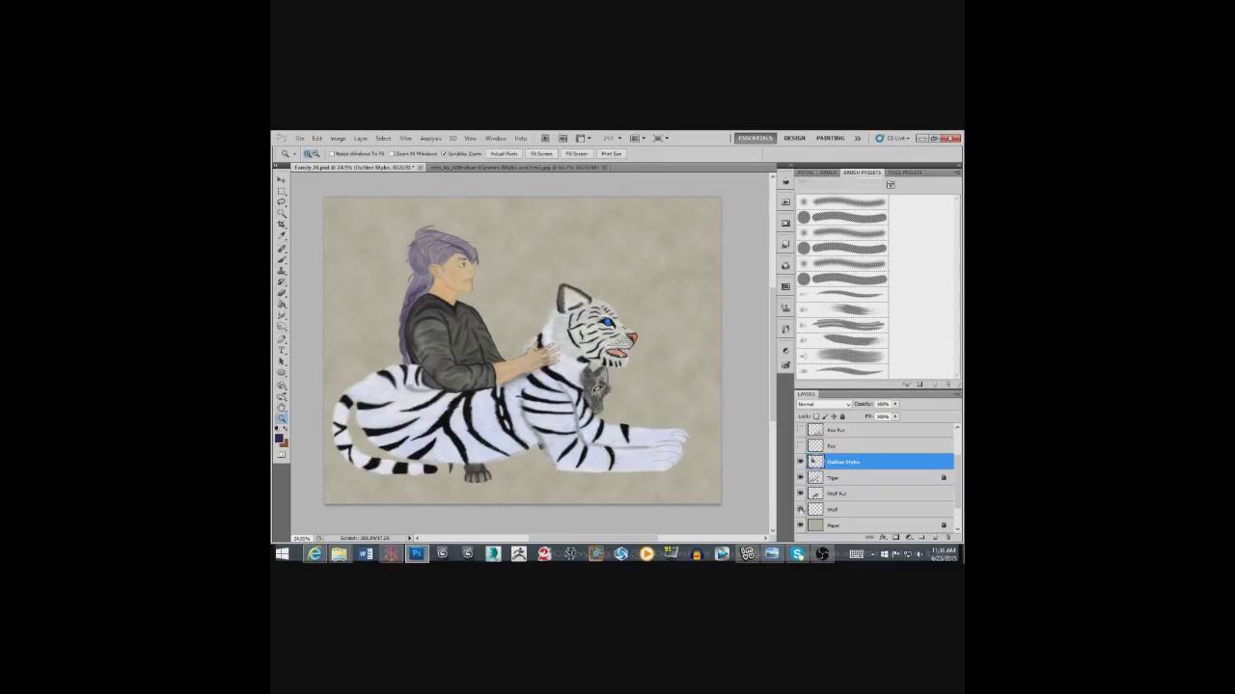
pyautogui.click(800, 509)
pyautogui.click(799, 494)
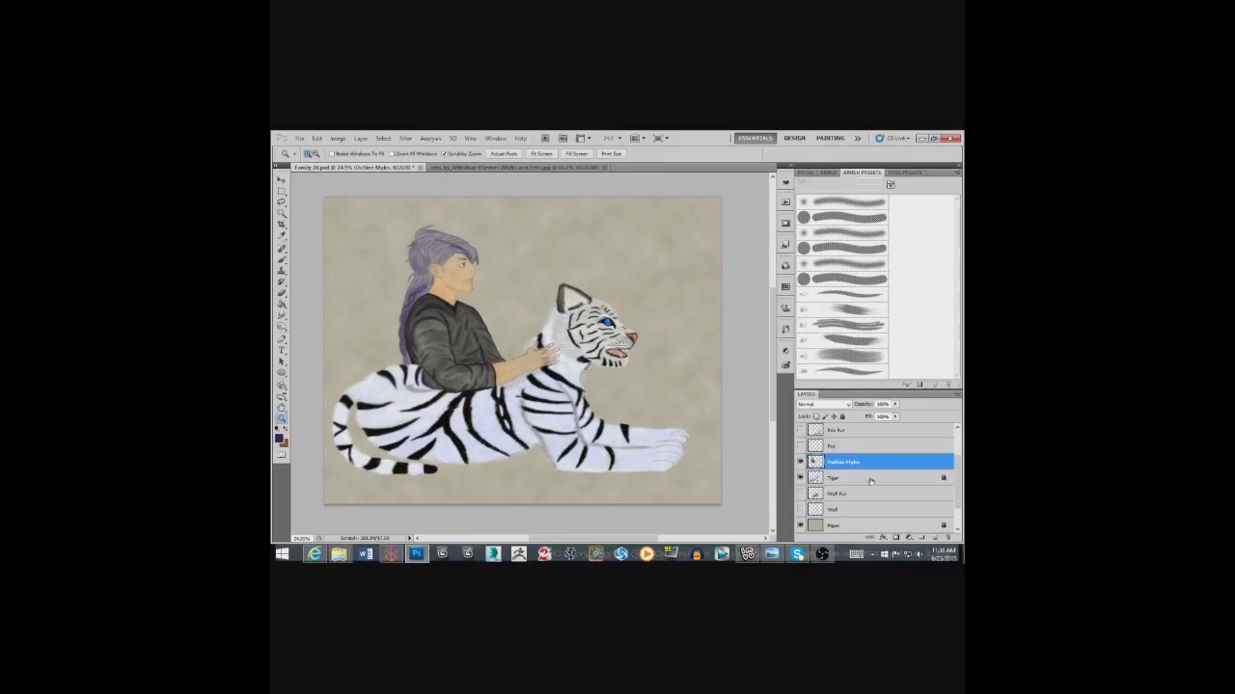
# Unlock the Tiger layer, select it together with the man's layer, and move both toward the canvas's right edge.
pyautogui.click(943, 481)
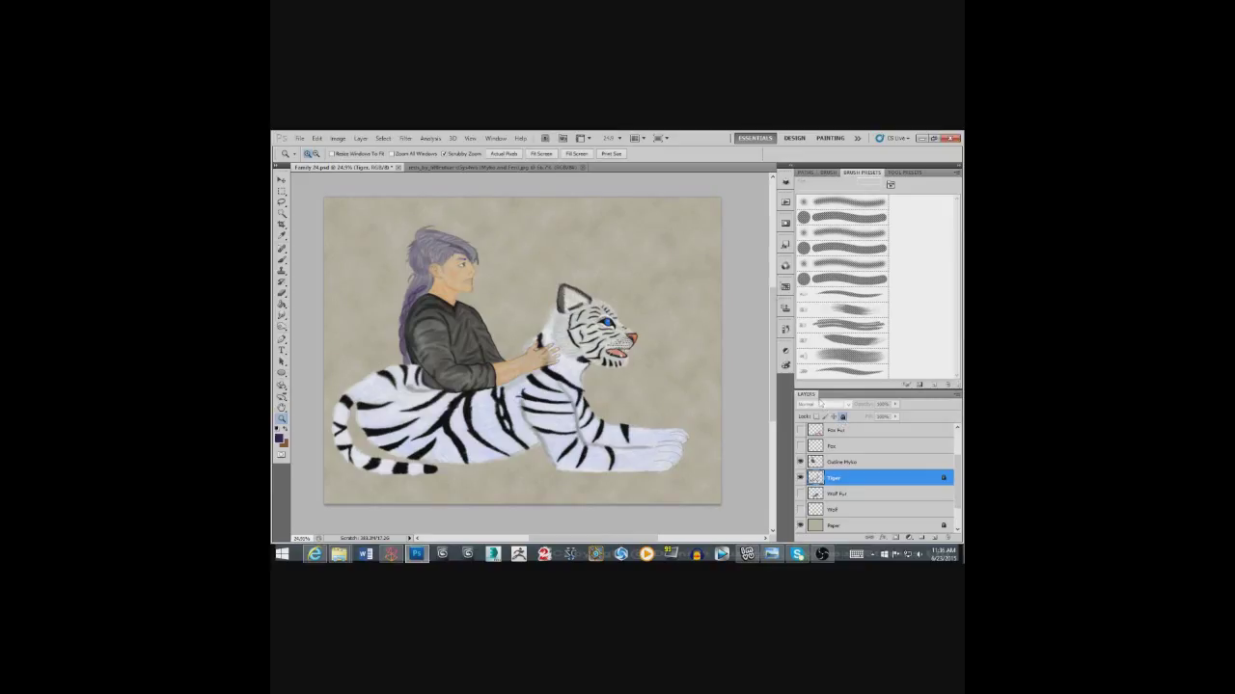
pyautogui.click(844, 419)
pyautogui.keyDown('shift'); pyautogui.click(841, 467); pyautogui.keyUp('shift')
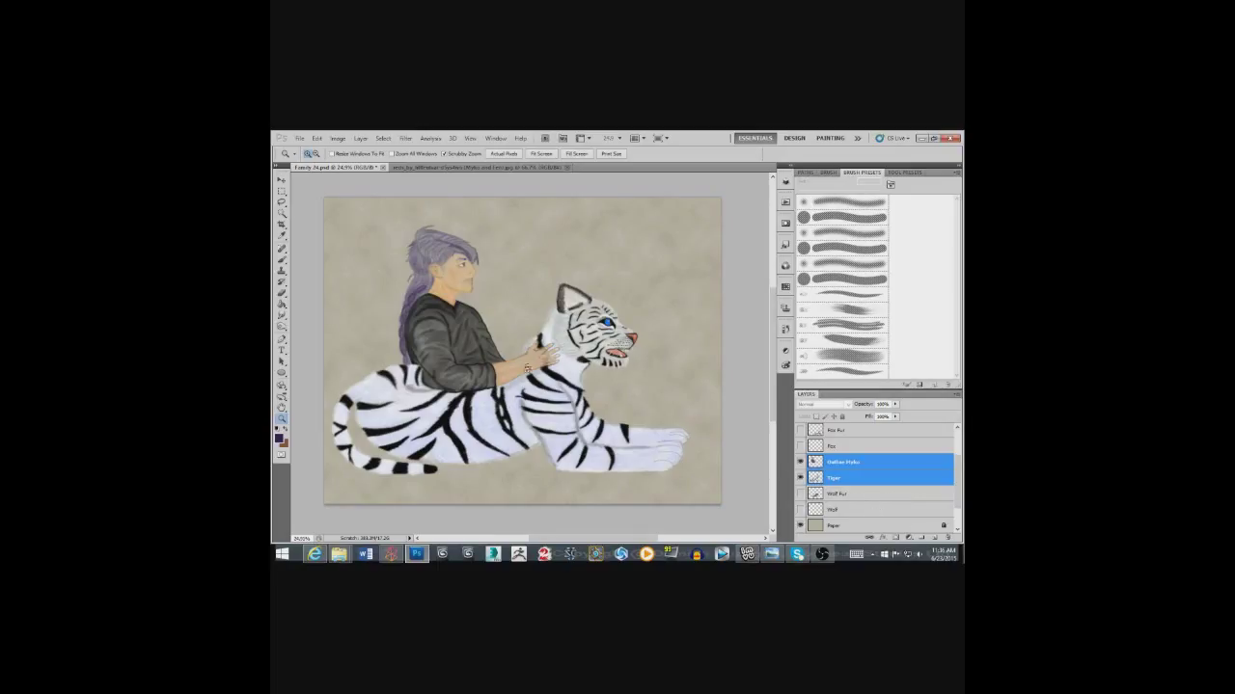
pyautogui.click(283, 181)
pyautogui.moveTo(501, 410); pyautogui.dragTo(533, 374)
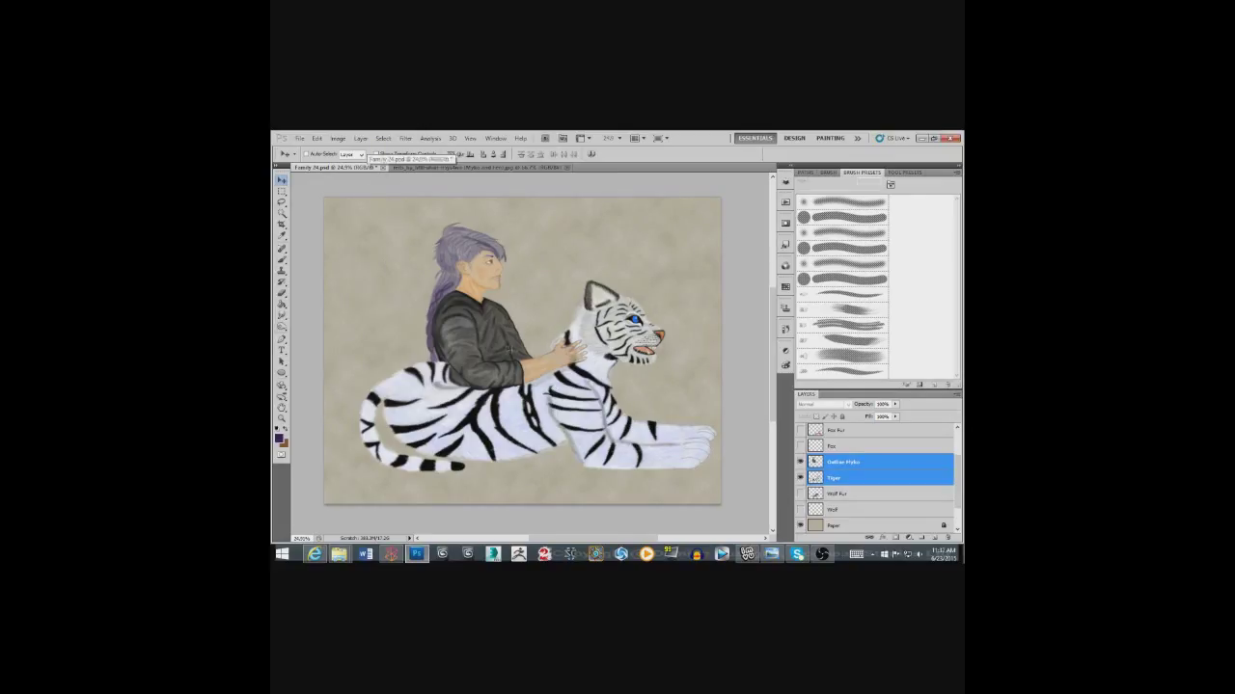
pyautogui.click(362, 139)
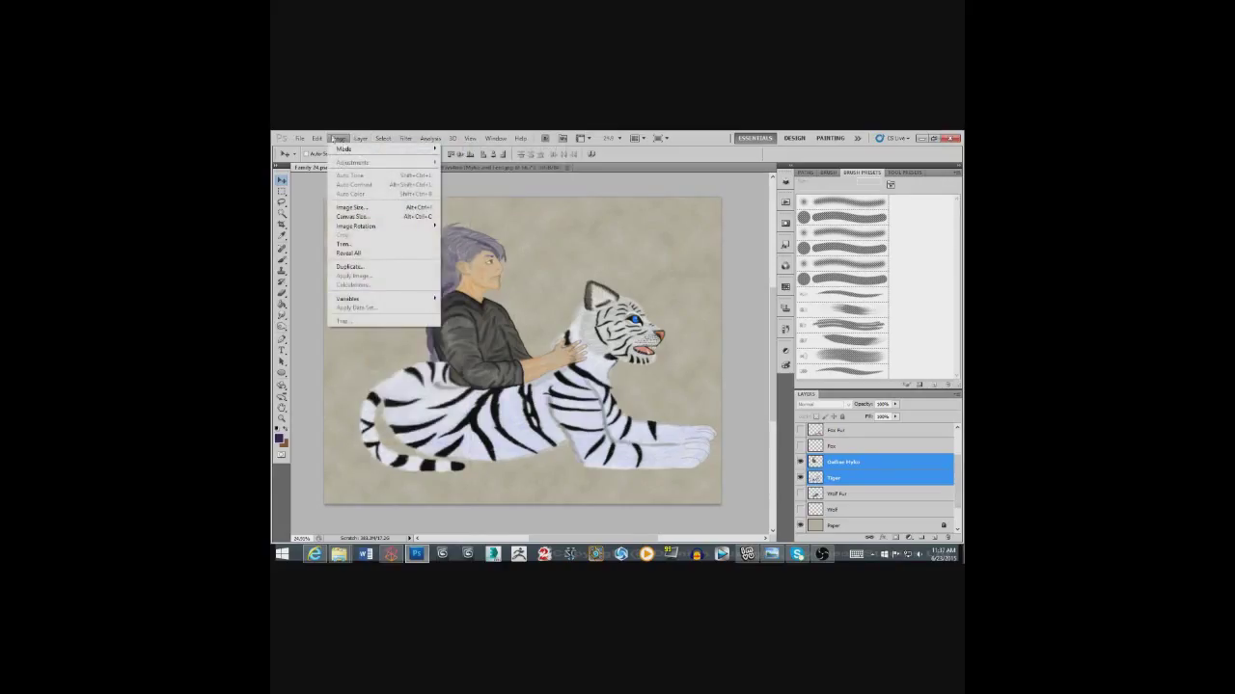
pyautogui.moveTo(322, 141)
pyautogui.moveTo(348, 329)
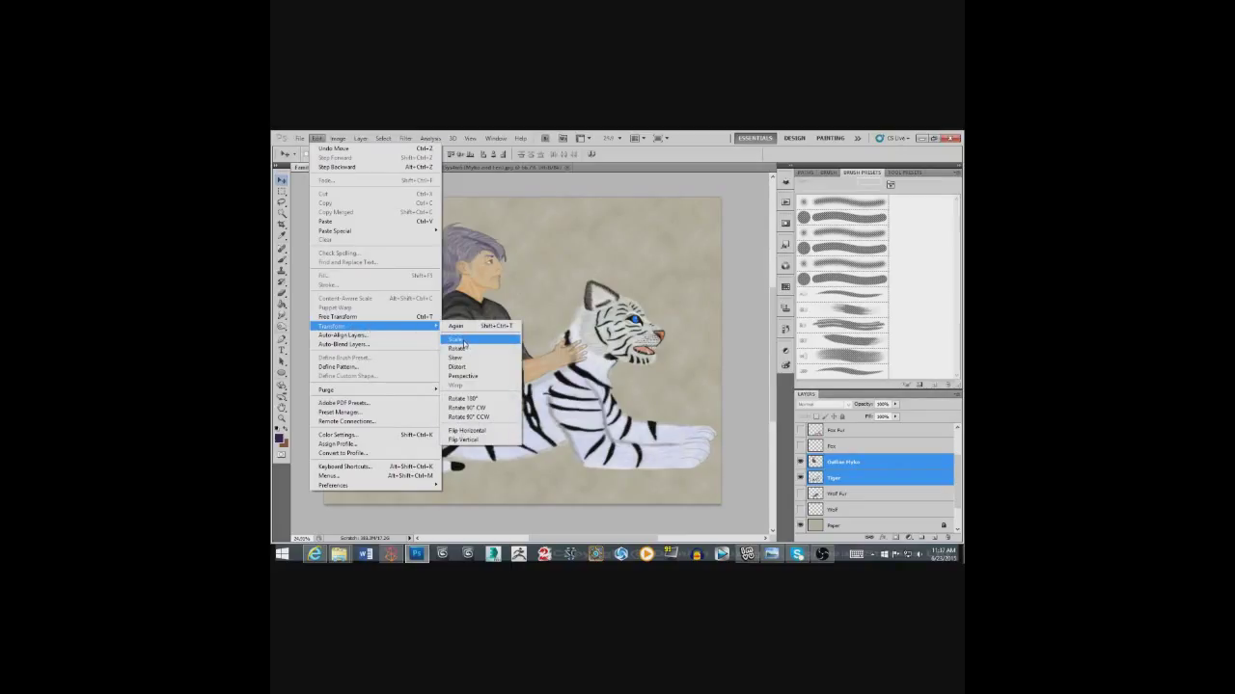
pyautogui.click(464, 343)
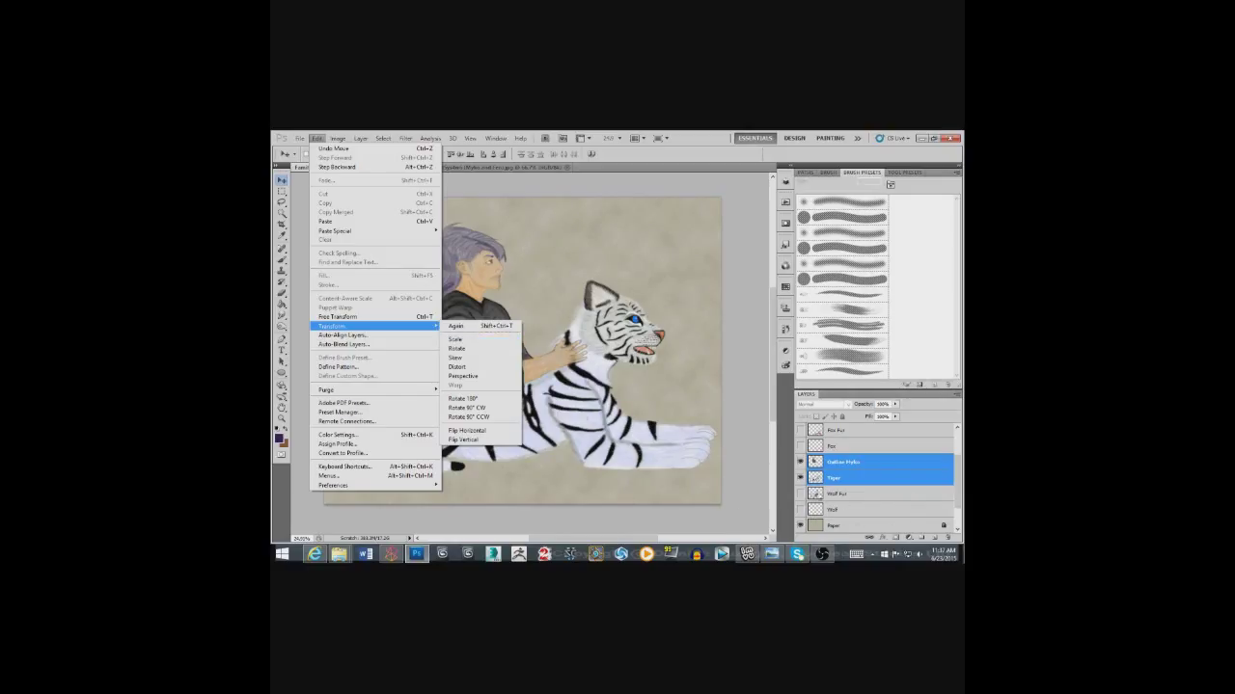
# Show the Wolf Fur, Wolf, Fox and Fox Fur layers around the tiger.
pyautogui.click(801, 496)
pyautogui.click(801, 510)
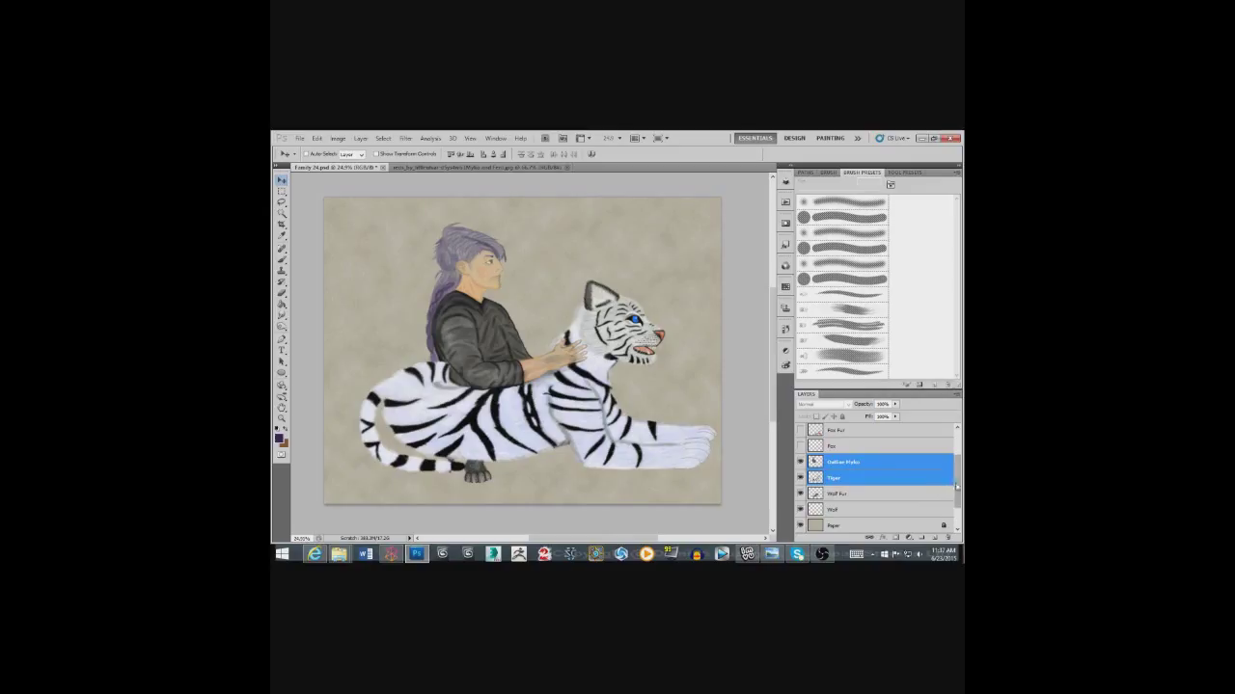
pyautogui.moveTo(957, 486); pyautogui.dragTo(959, 480)
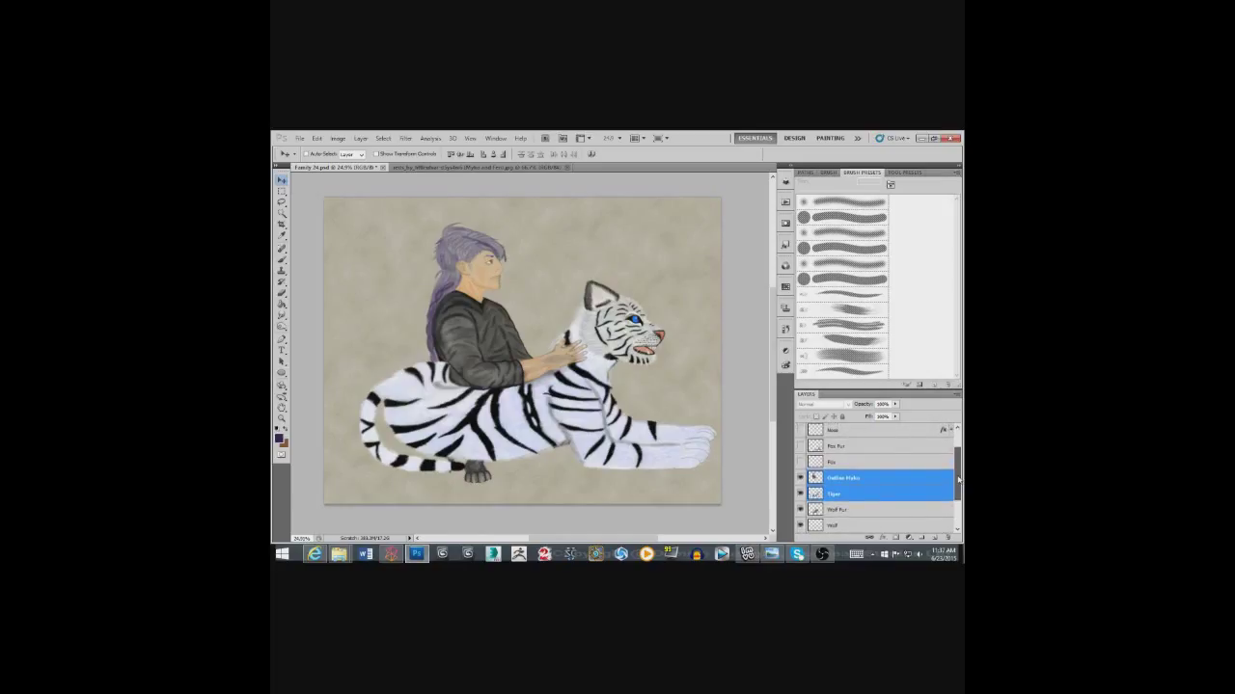
pyautogui.click(799, 462)
pyautogui.click(799, 446)
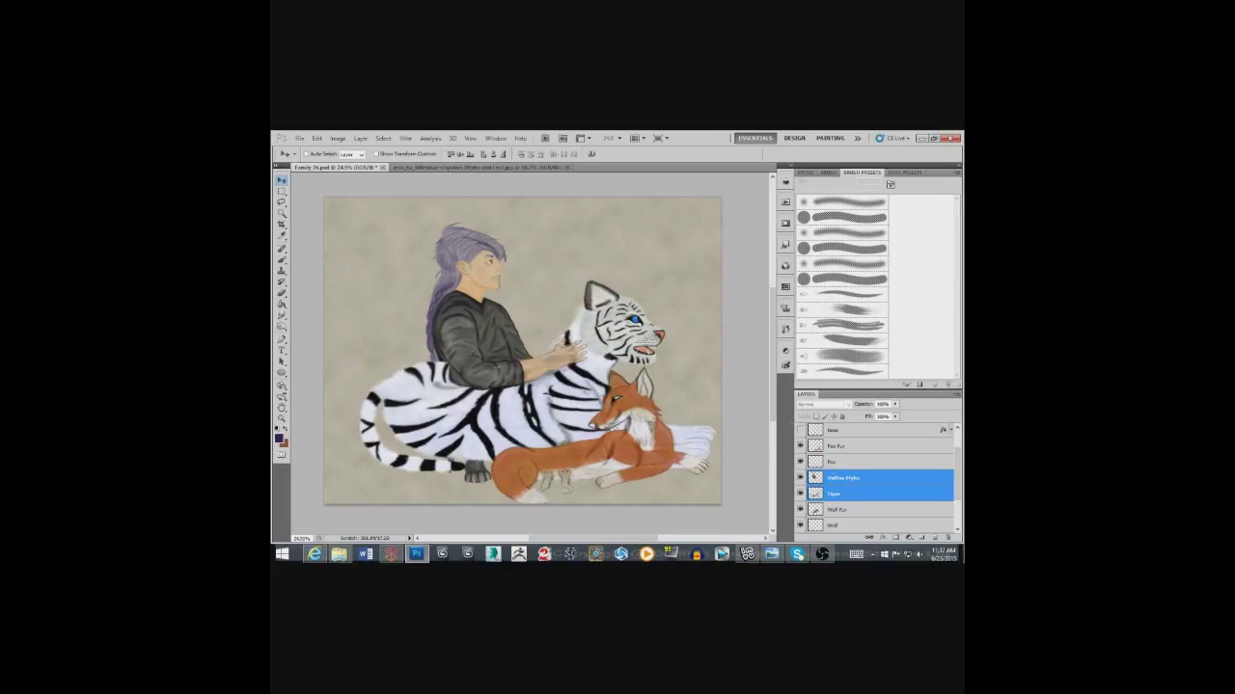
# Scale the man and tiger together to about 44% and place them at the canvas's left edge, above the wolf's tail.
pyautogui.moveTo(477, 339); pyautogui.dragTo(439, 329)
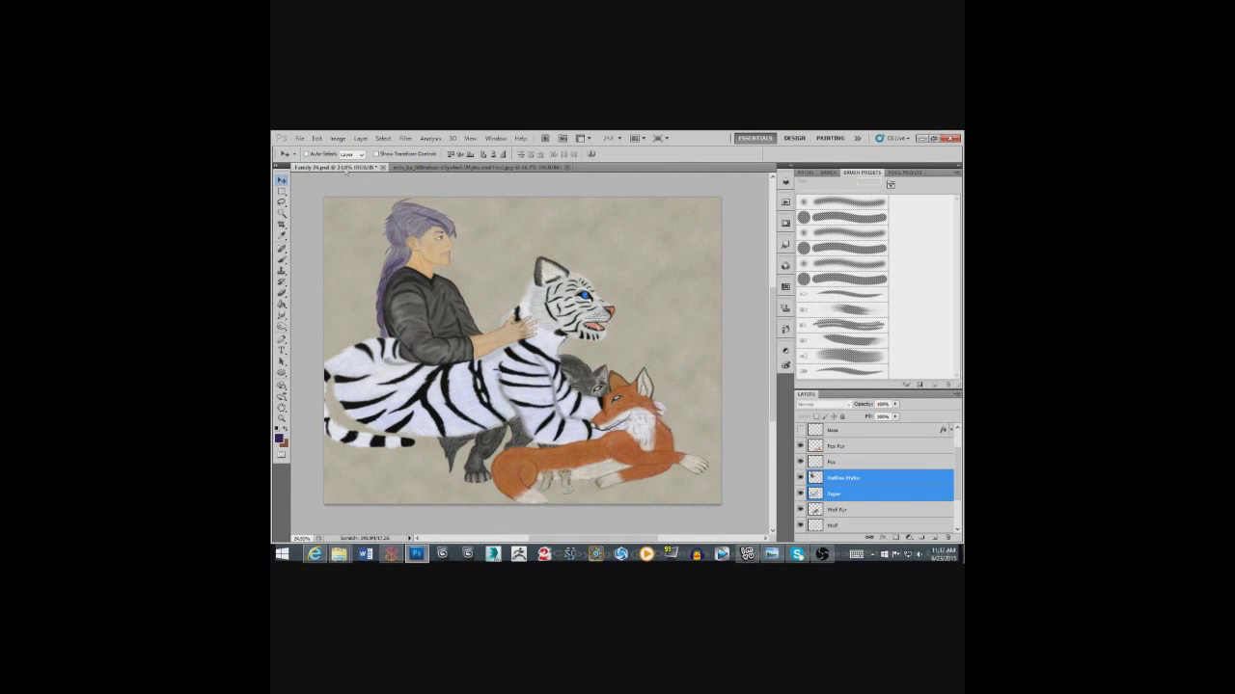
pyautogui.click(316, 138)
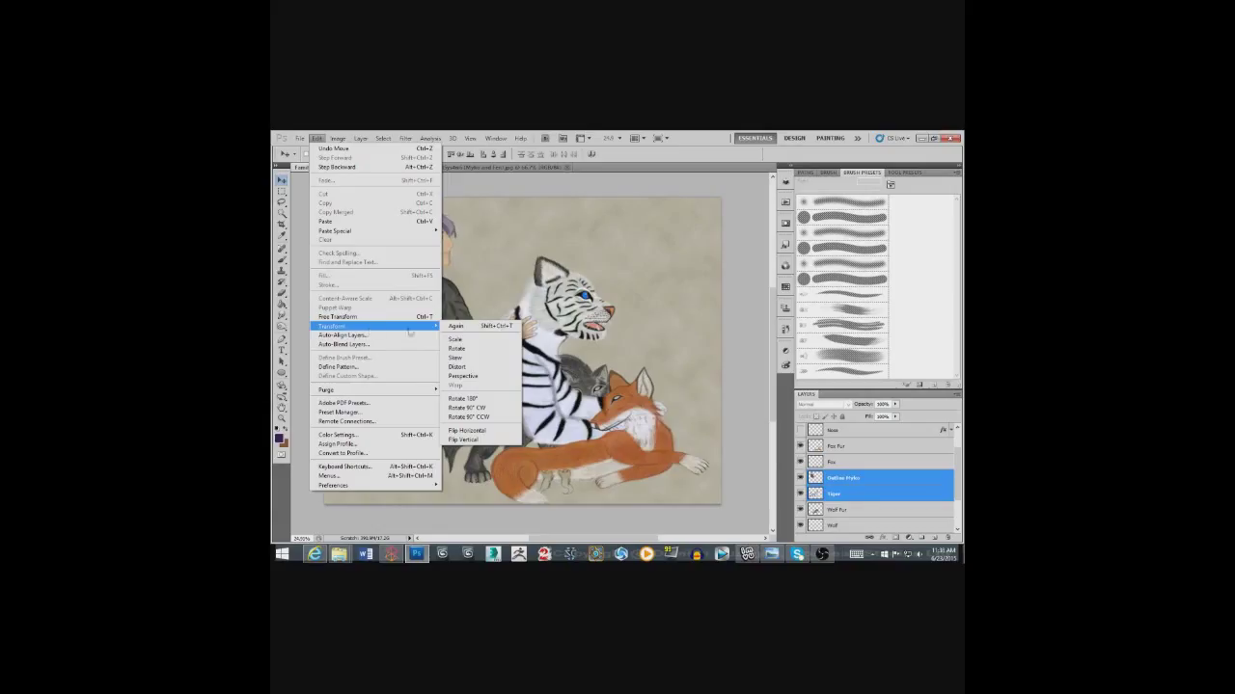
pyautogui.click(456, 339)
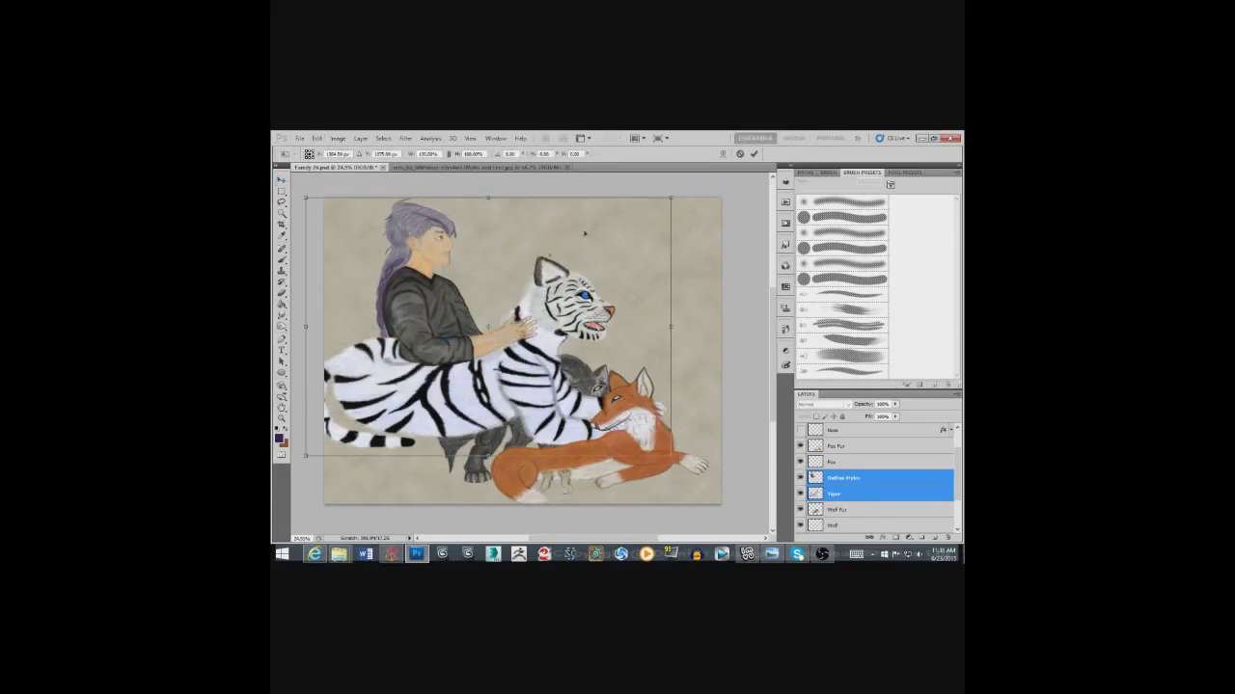
pyautogui.moveTo(671, 195); pyautogui.dragTo(506, 324)
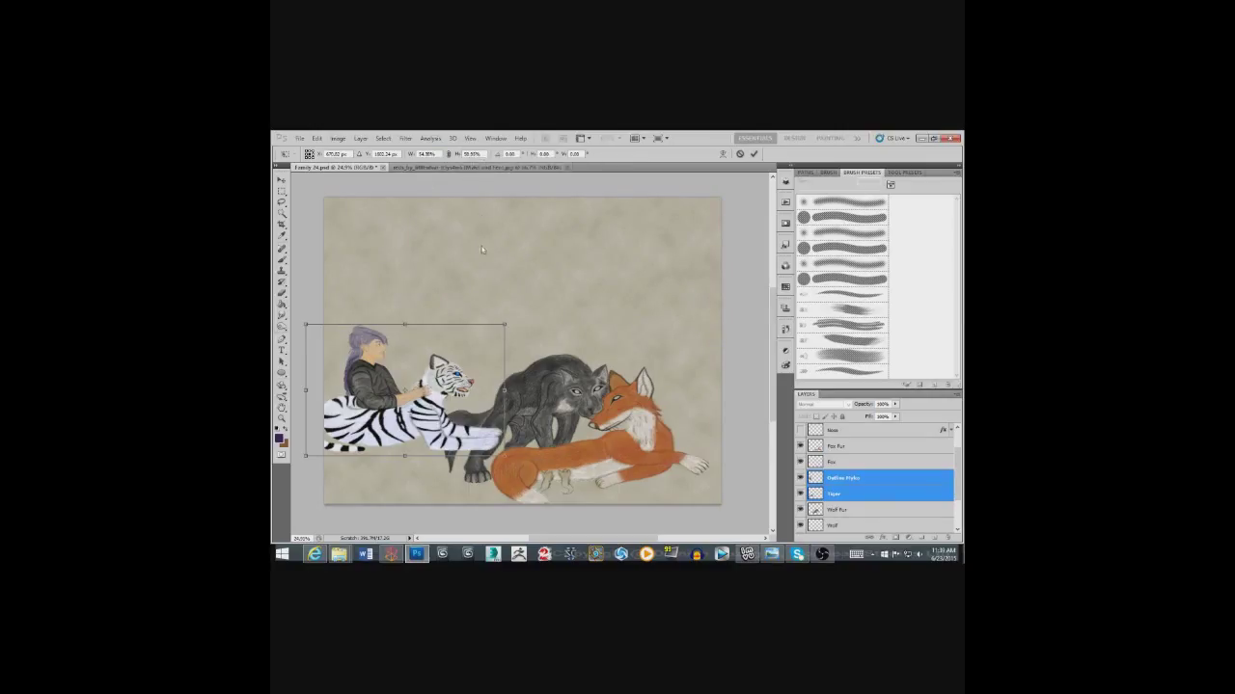
pyautogui.moveTo(396, 405); pyautogui.dragTo(386, 378)
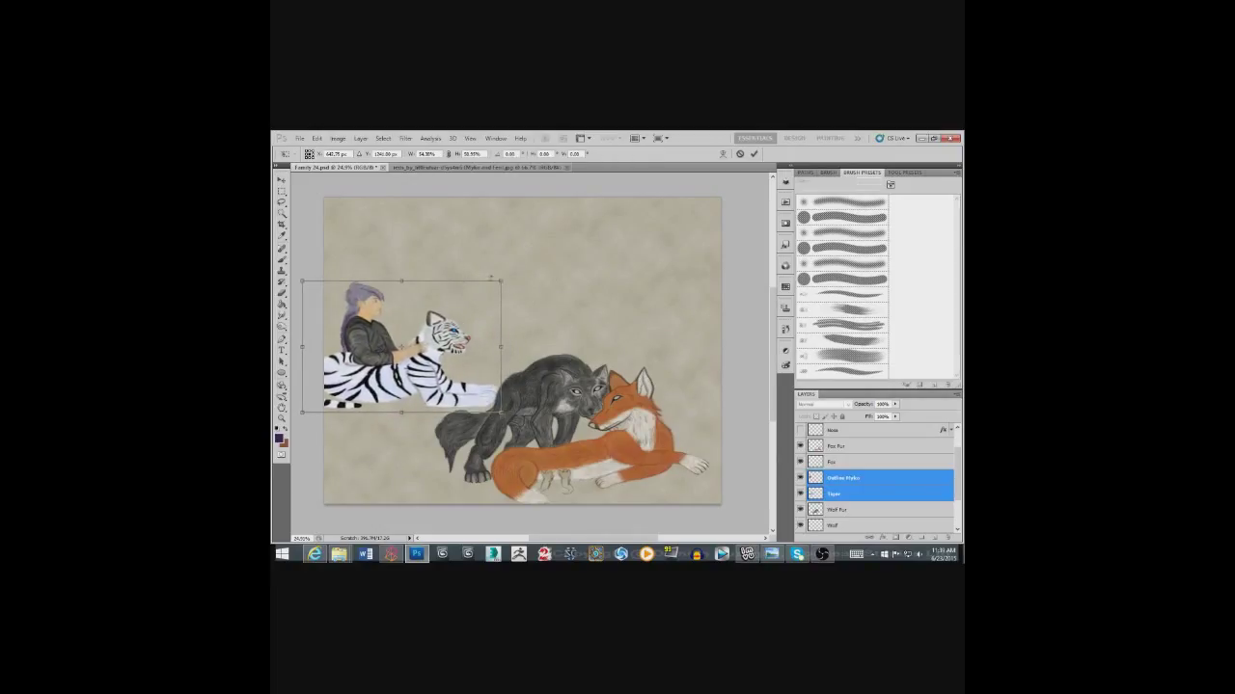
pyautogui.moveTo(501, 279); pyautogui.dragTo(461, 297)
pyautogui.moveTo(396, 352); pyautogui.dragTo(416, 350)
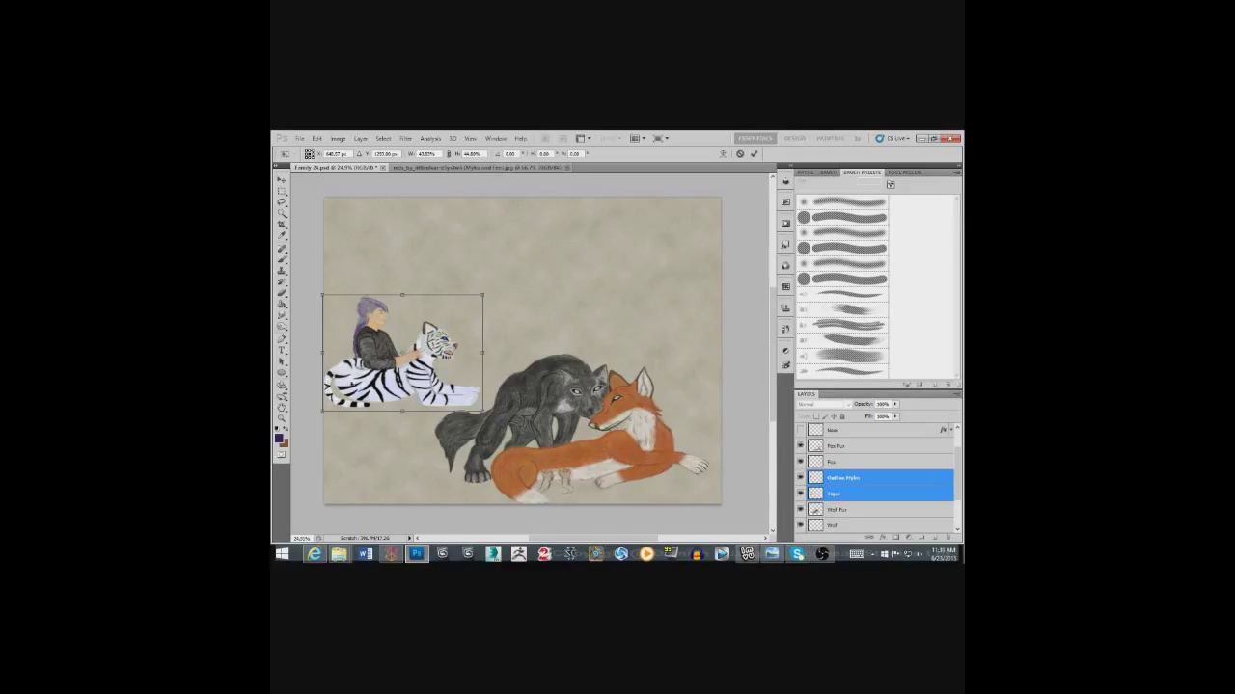
pyautogui.moveTo(416, 351); pyautogui.dragTo(416, 358)
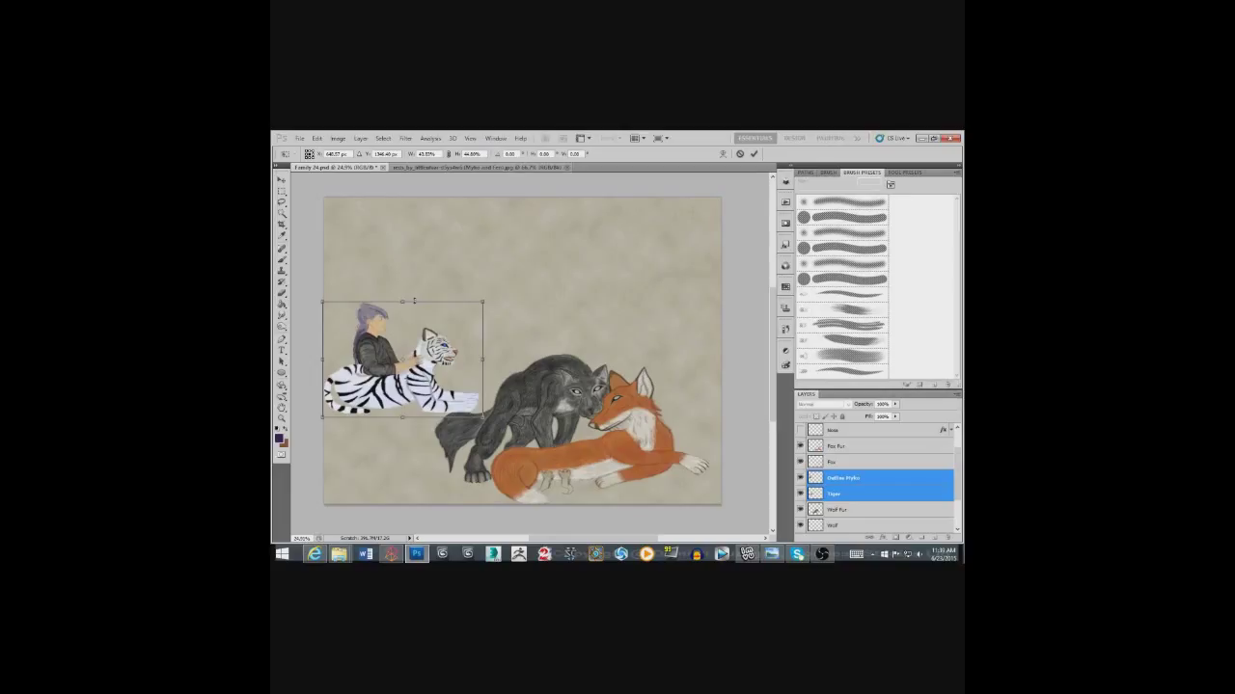
pyautogui.click(754, 154)
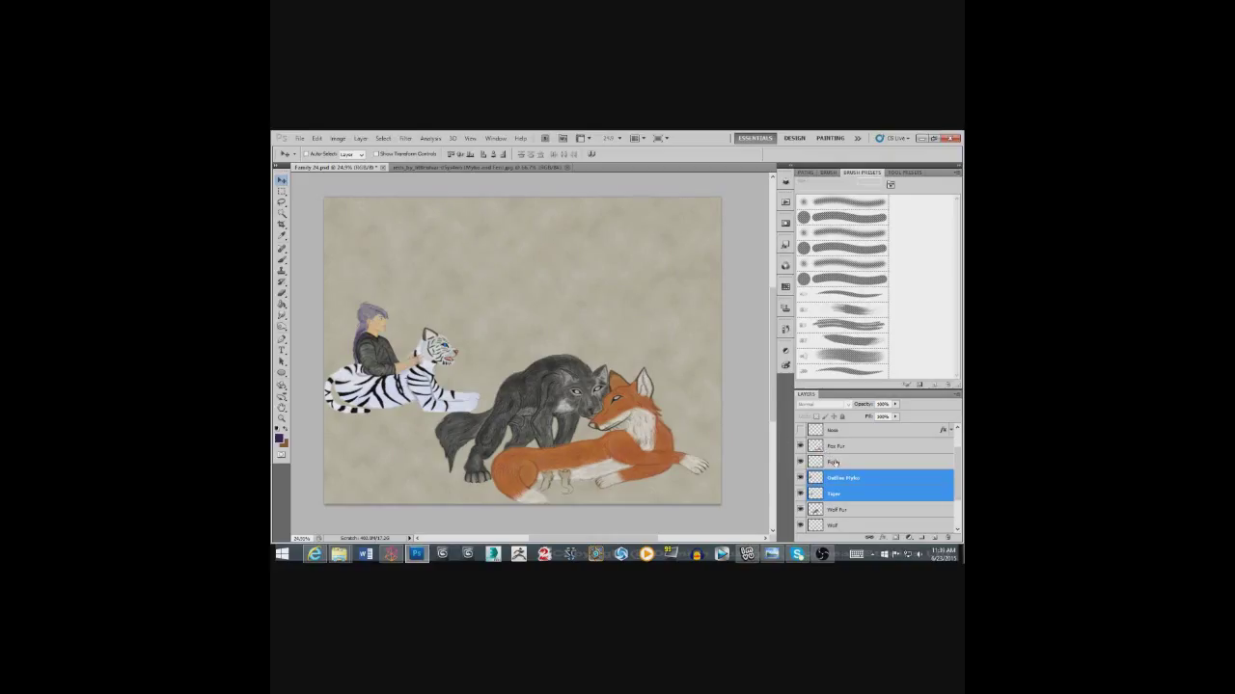
# Show the Nose, Scar and Nails layers at the top of the layer stack.
pyautogui.moveTo(955, 472); pyautogui.dragTo(959, 471)
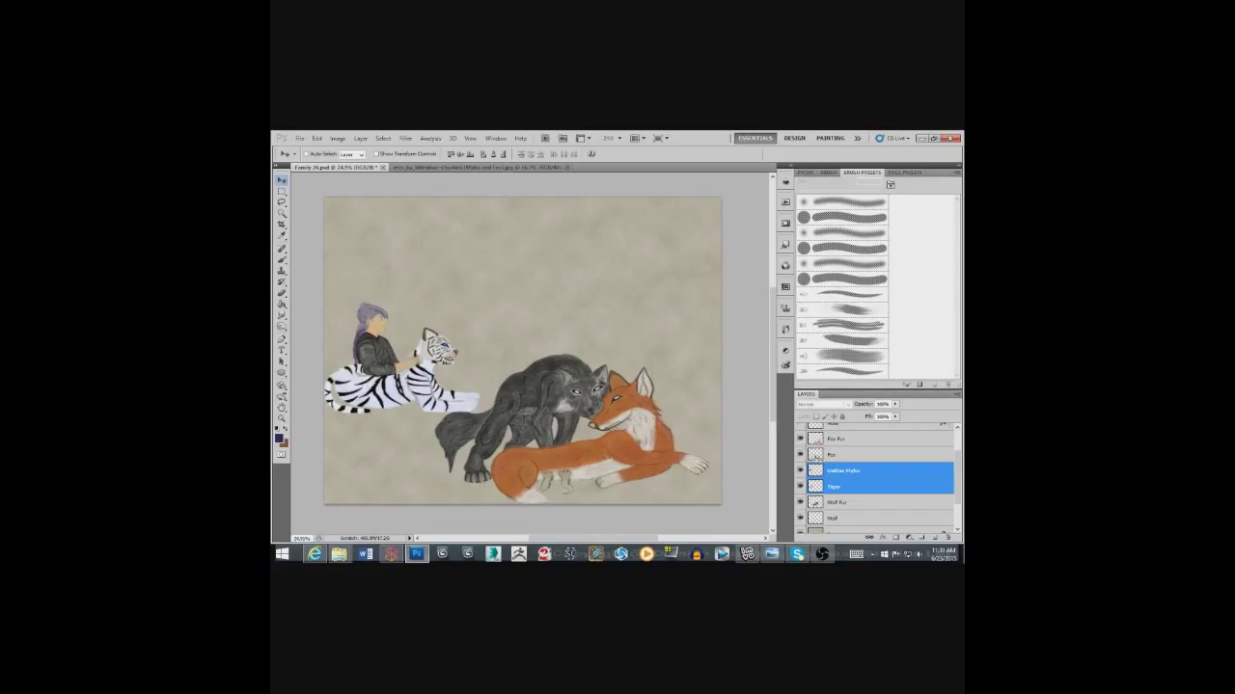
pyautogui.moveTo(957, 462); pyautogui.dragTo(907, 422)
pyautogui.moveTo(800, 463); pyautogui.dragTo(800, 432)
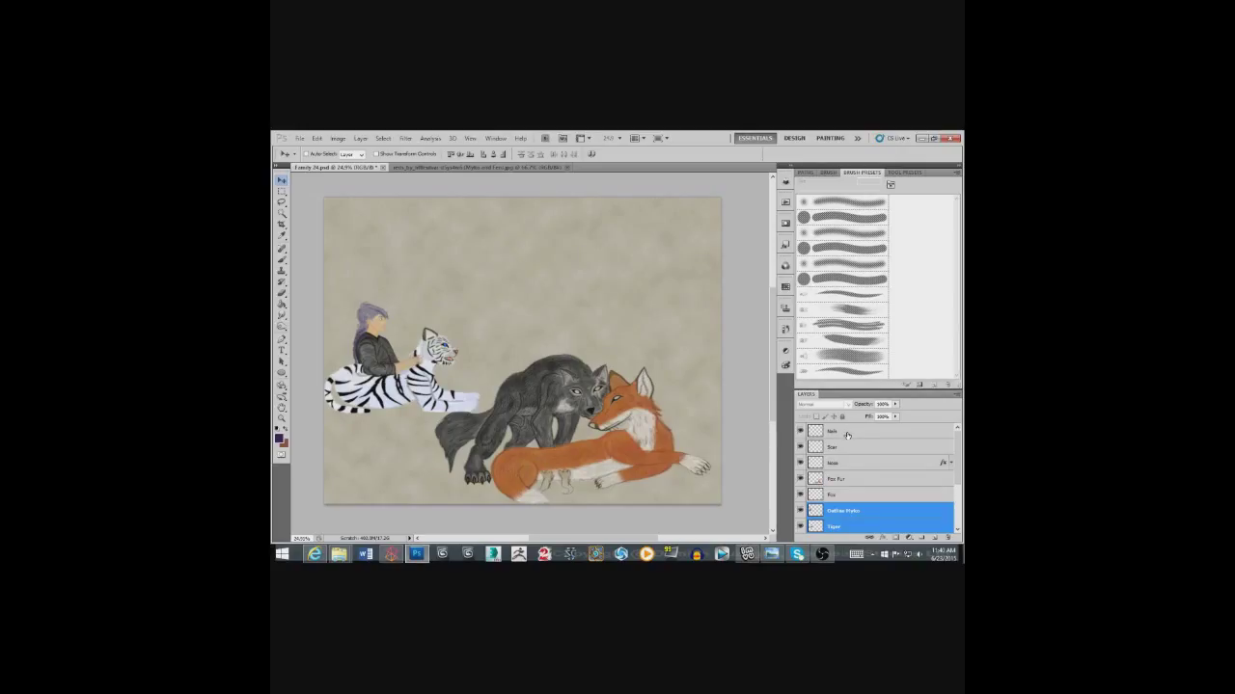
# Merge the Nails layer down into the Scar layer, check its contents, and rename the merged layer Scar and Nails.
pyautogui.rightClick(847, 435)
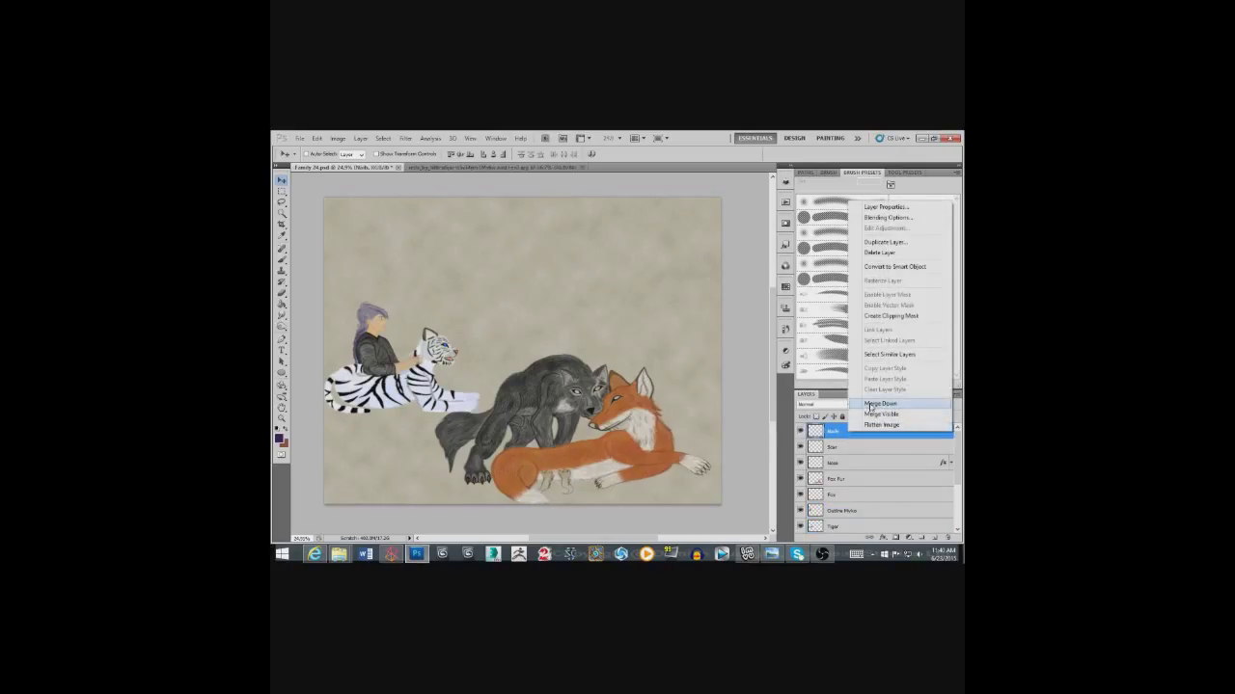
pyautogui.click(871, 404)
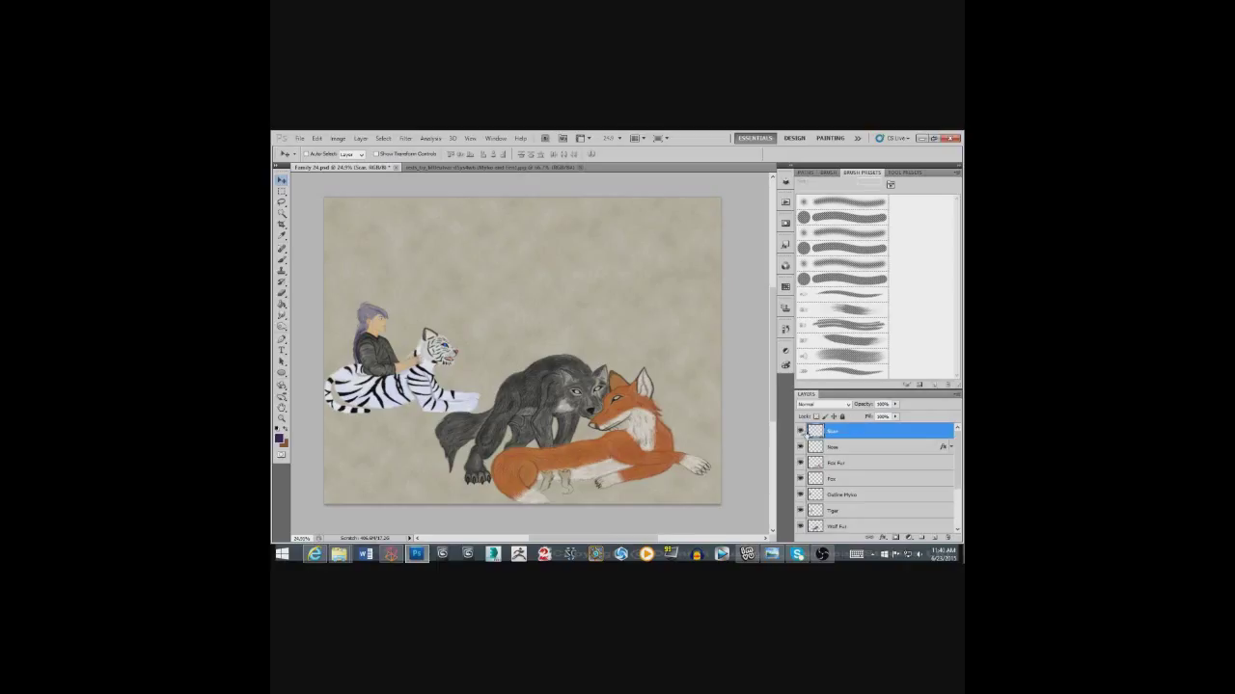
pyautogui.click(800, 432)
pyautogui.click(799, 432)
pyautogui.doubleClick(835, 432)
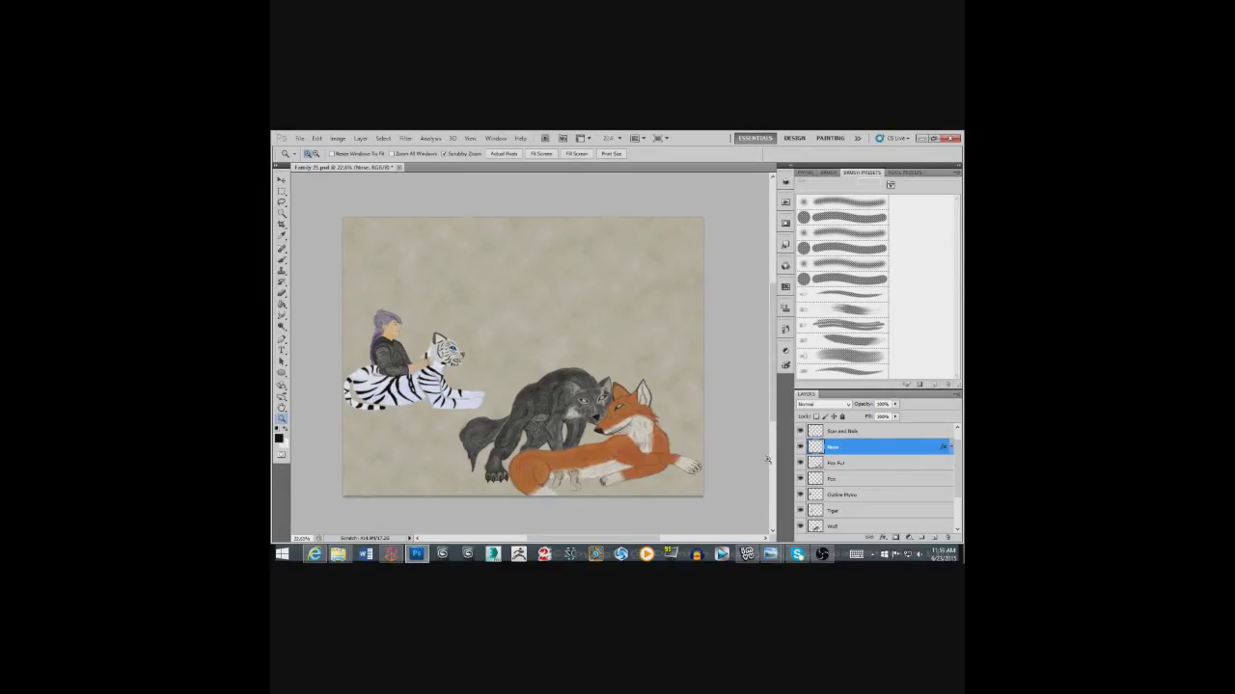
# Review the Scar and Nails layer, the Nose layer and the overall composition of the figures.
pyautogui.click(842, 432)
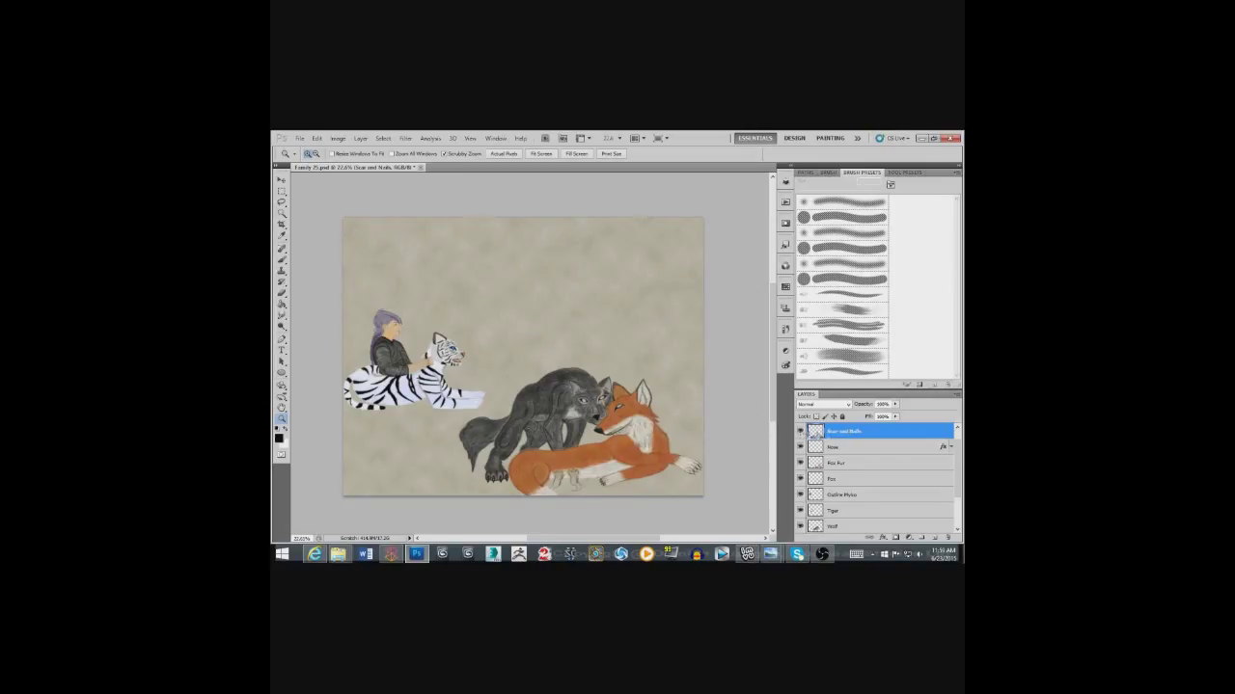
pyautogui.click(838, 449)
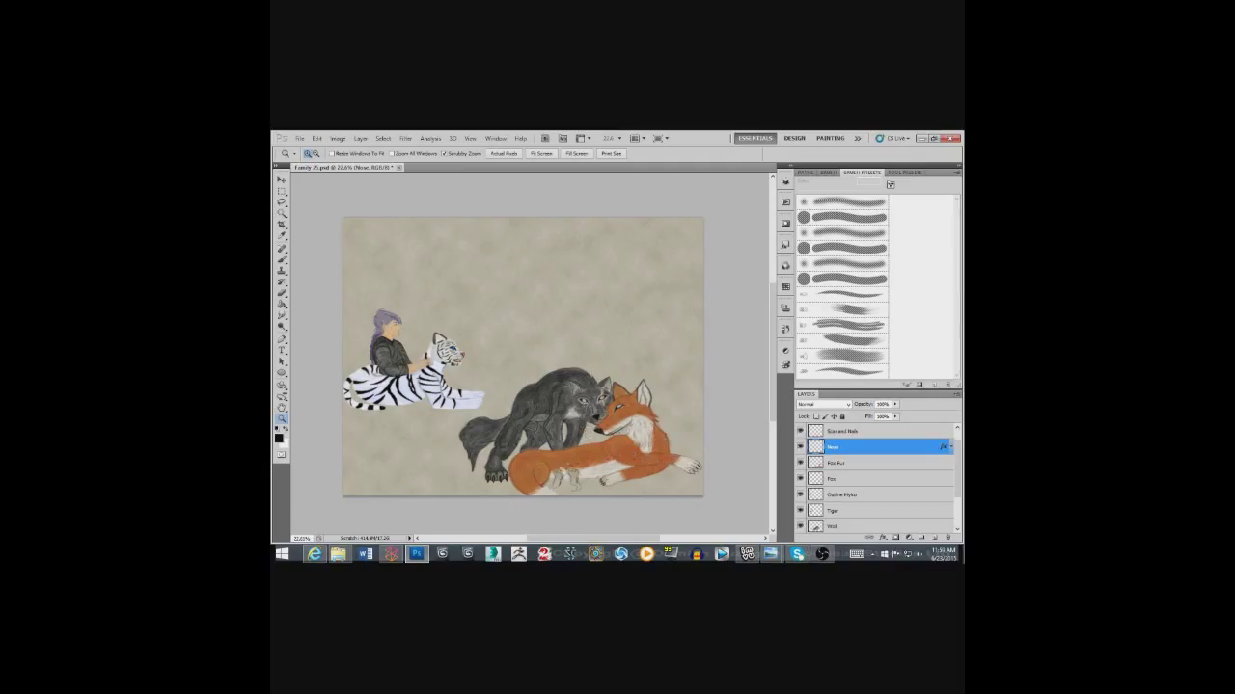
pyautogui.scroll(-2, 561, 467)
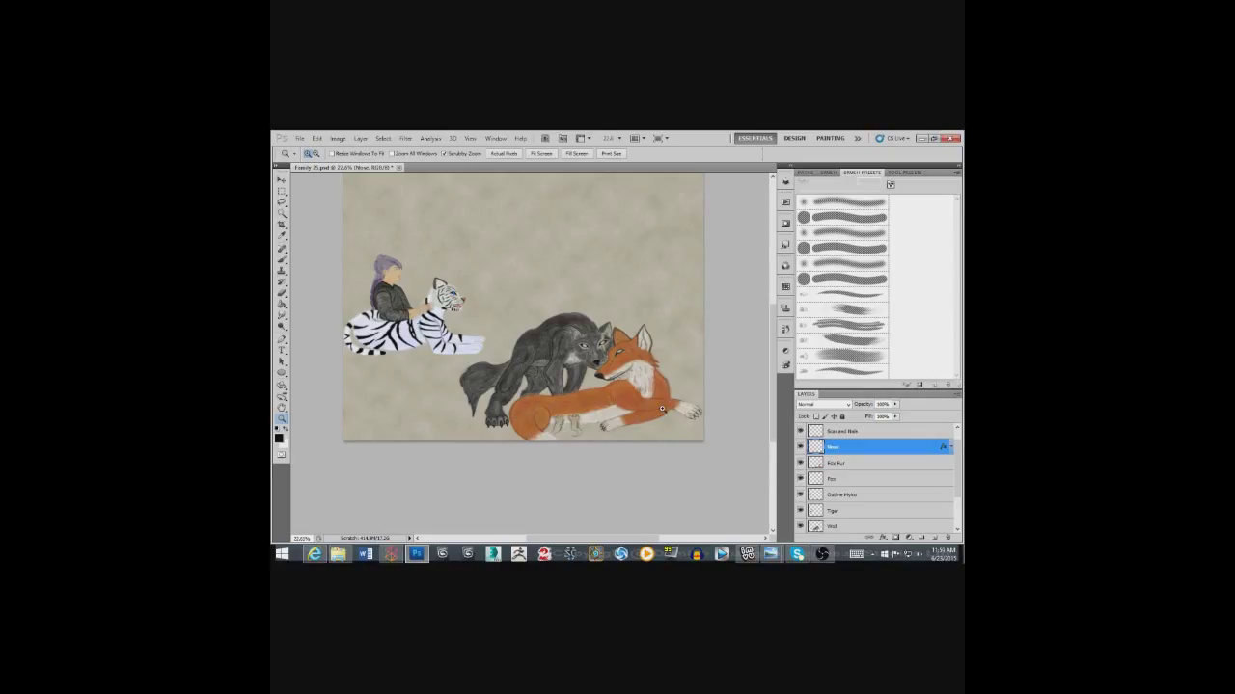
pyautogui.moveTo(584, 310); pyautogui.dragTo(623, 357)
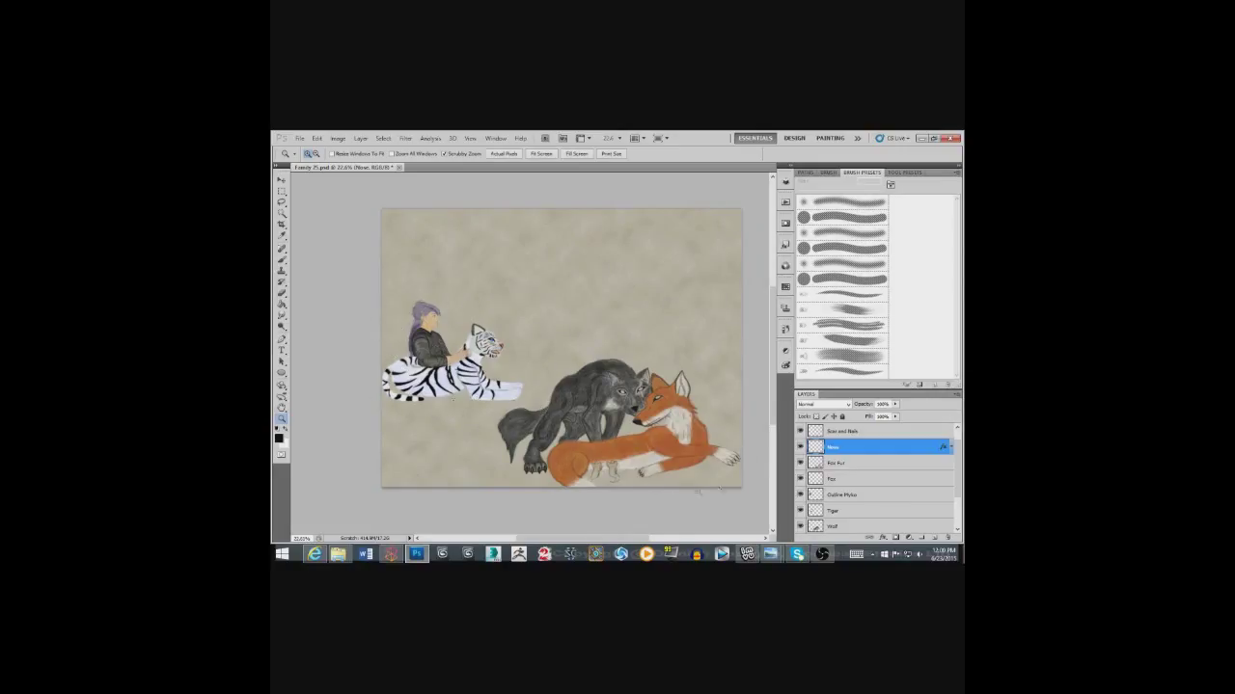
pyautogui.moveTo(958, 472)
pyautogui.mouseDown()
pyautogui.moveTo(963, 492)
pyautogui.moveTo(960, 475)
pyautogui.mouseUp()
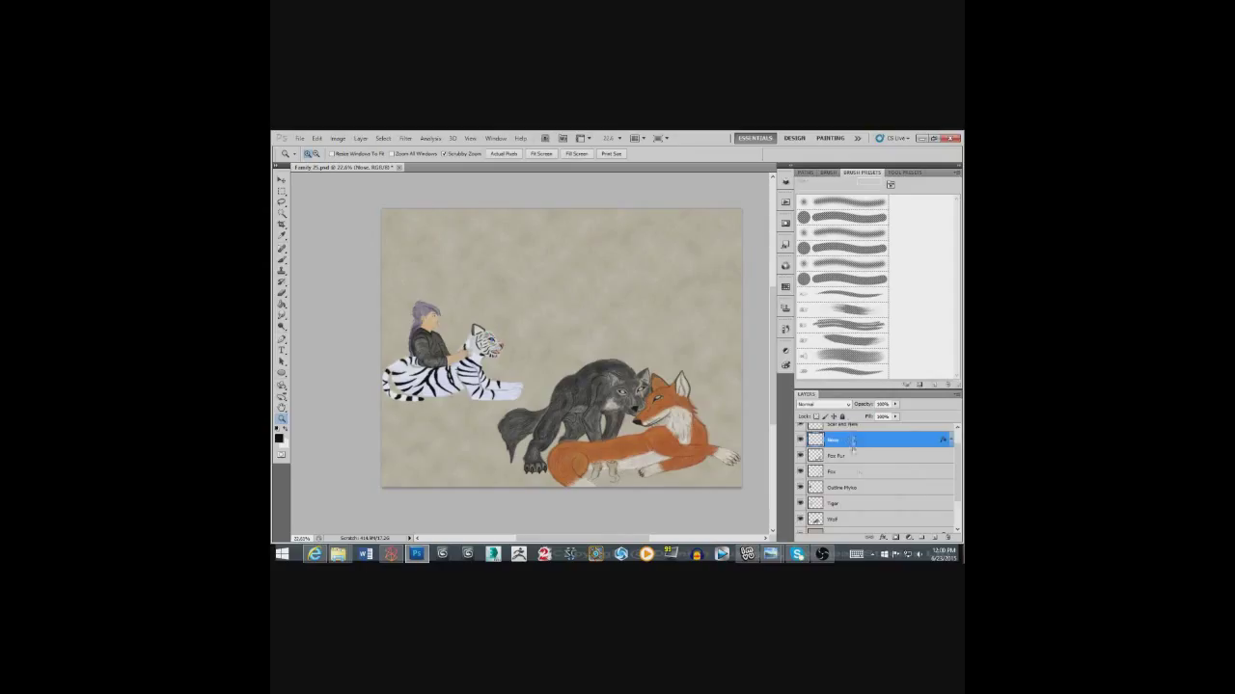
# Make the topmost layer, Layer 1, active and draw a rectangular marquee in the empty upper right area of the artwork.
pyautogui.moveTo(958, 477); pyautogui.dragTo(959, 471)
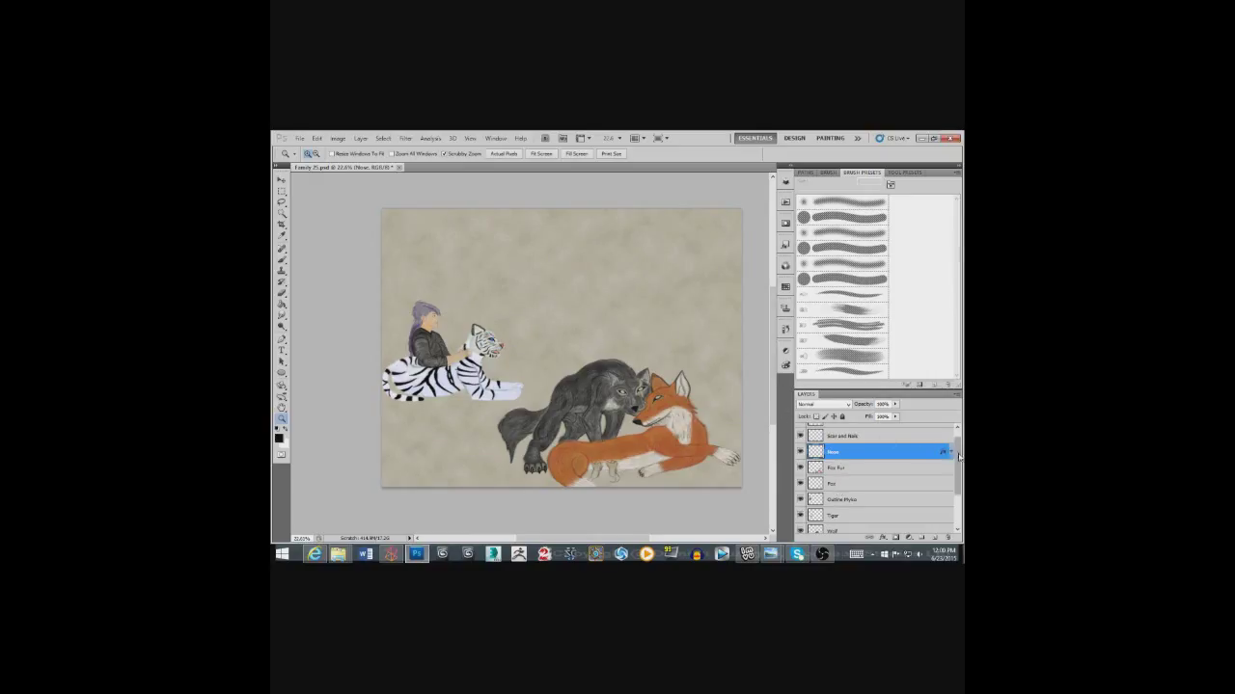
pyautogui.scroll(1, 955, 455)
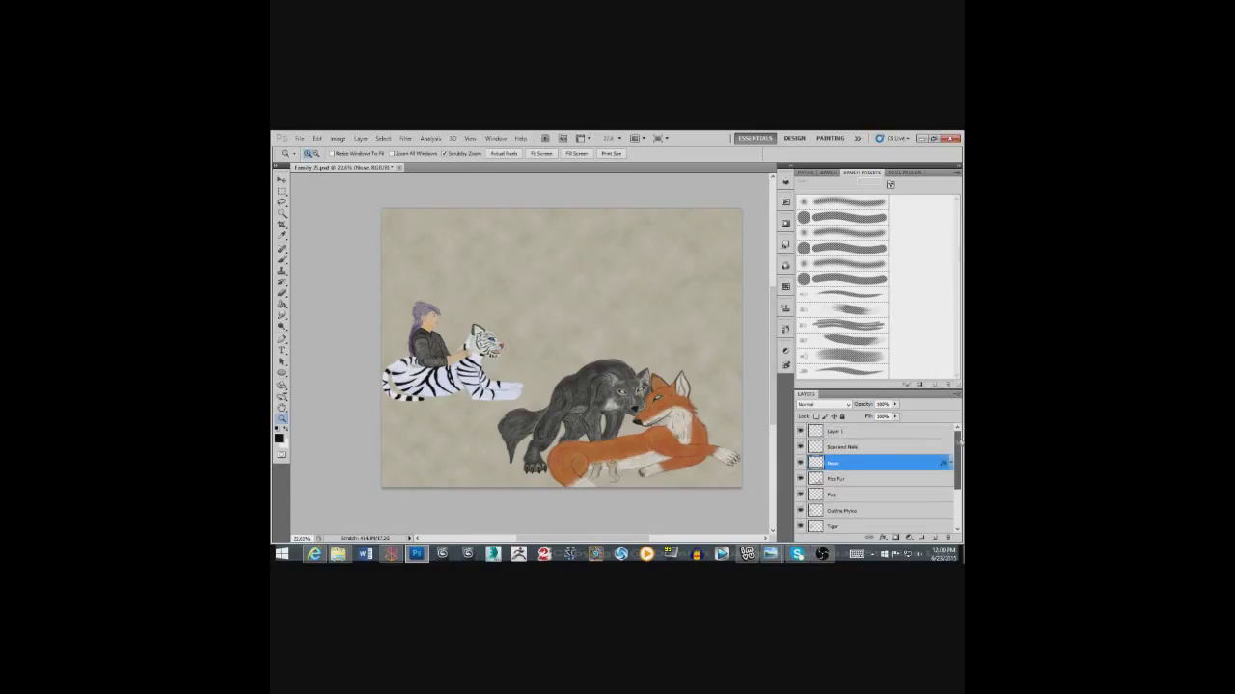
pyautogui.click(846, 439)
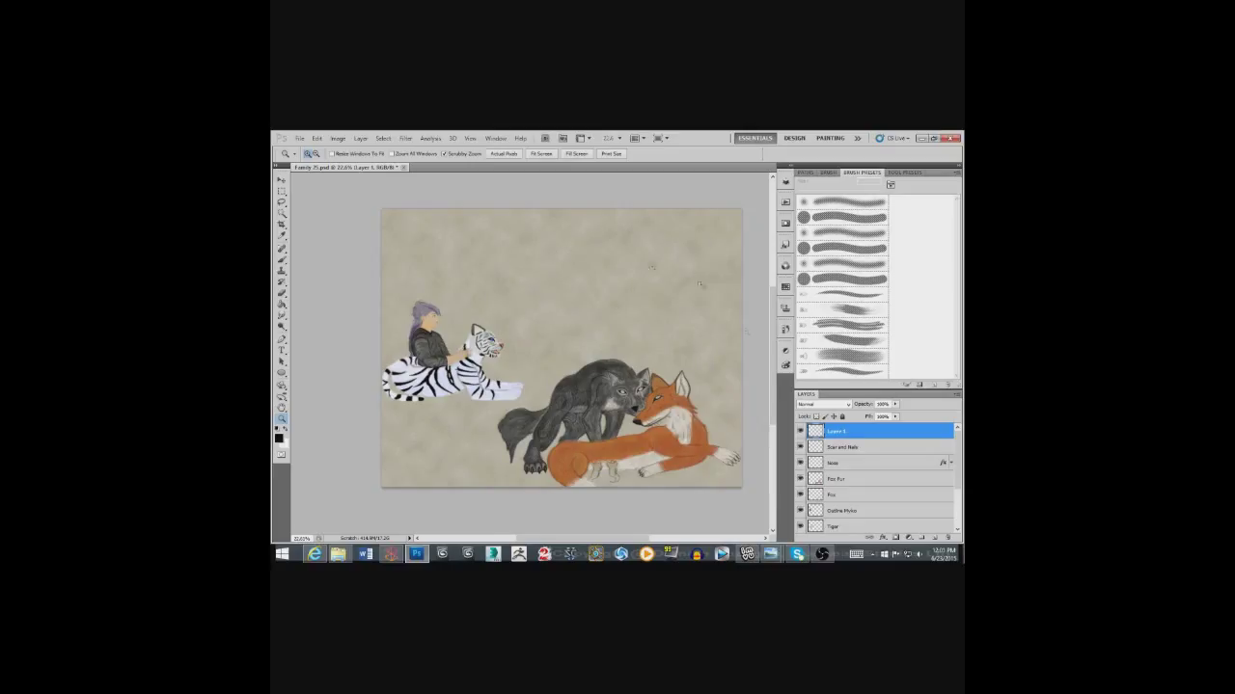
pyautogui.click(282, 190)
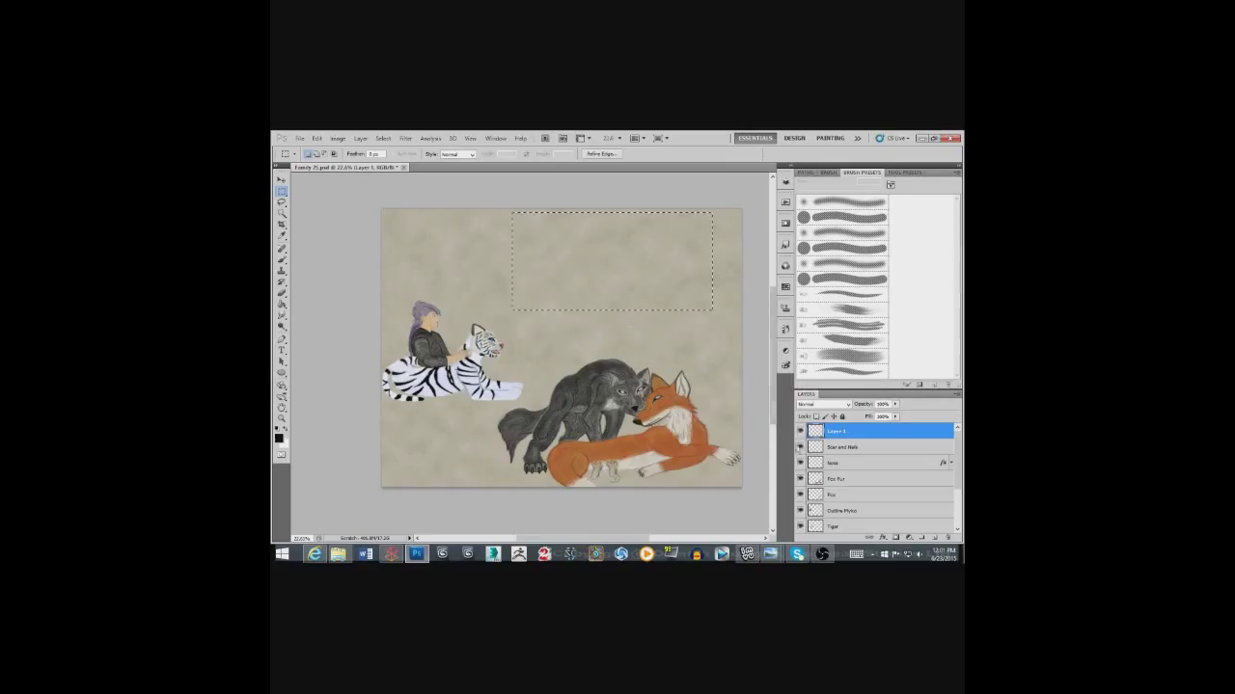
# Hide the Scar and Nails, Nose, Fox Fur, Fox, outline, Tiger and Wolf layers, leaving the Paper background and Layer 1 shown.
pyautogui.click(800, 447)
pyautogui.click(800, 463)
pyautogui.click(799, 479)
pyautogui.click(800, 495)
pyautogui.click(799, 512)
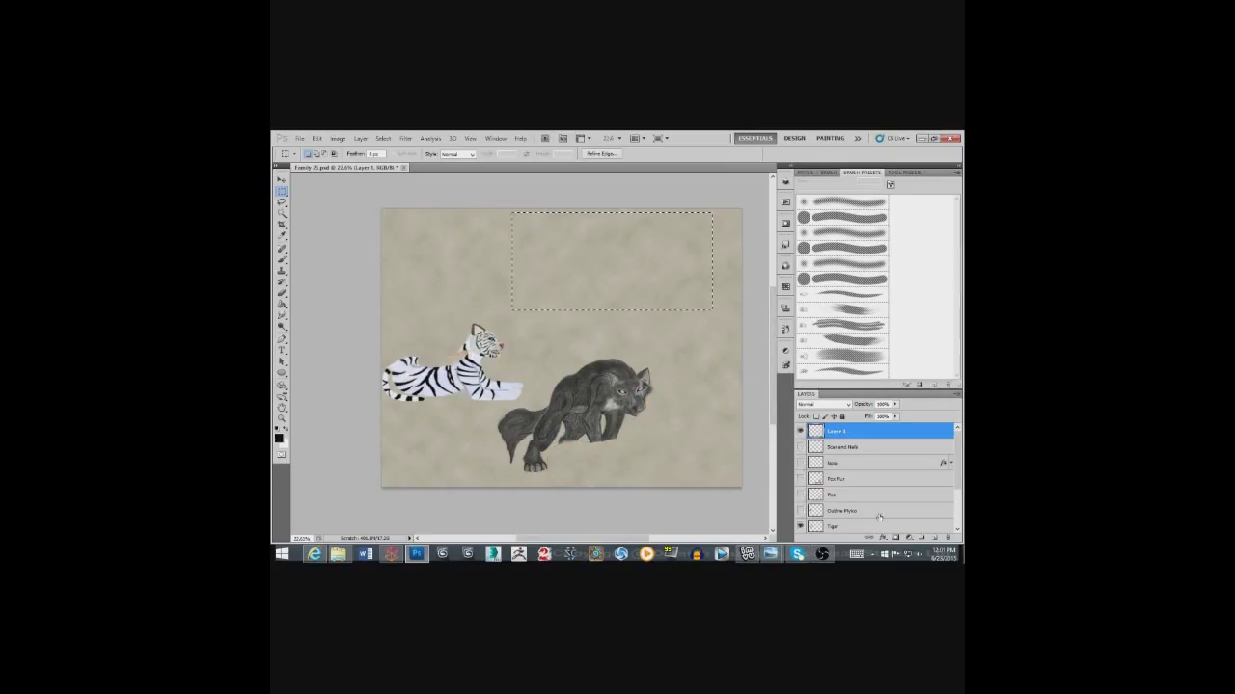
pyautogui.moveTo(960, 476); pyautogui.dragTo(960, 502)
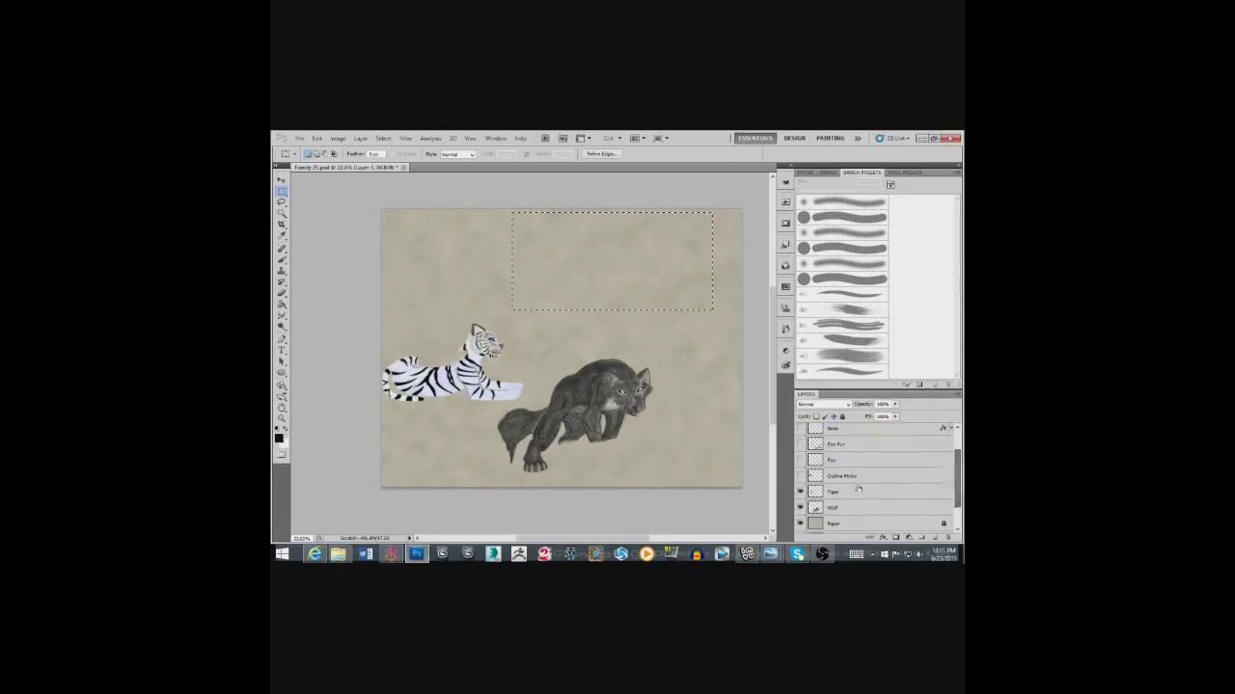
pyautogui.click(800, 492)
pyautogui.click(799, 507)
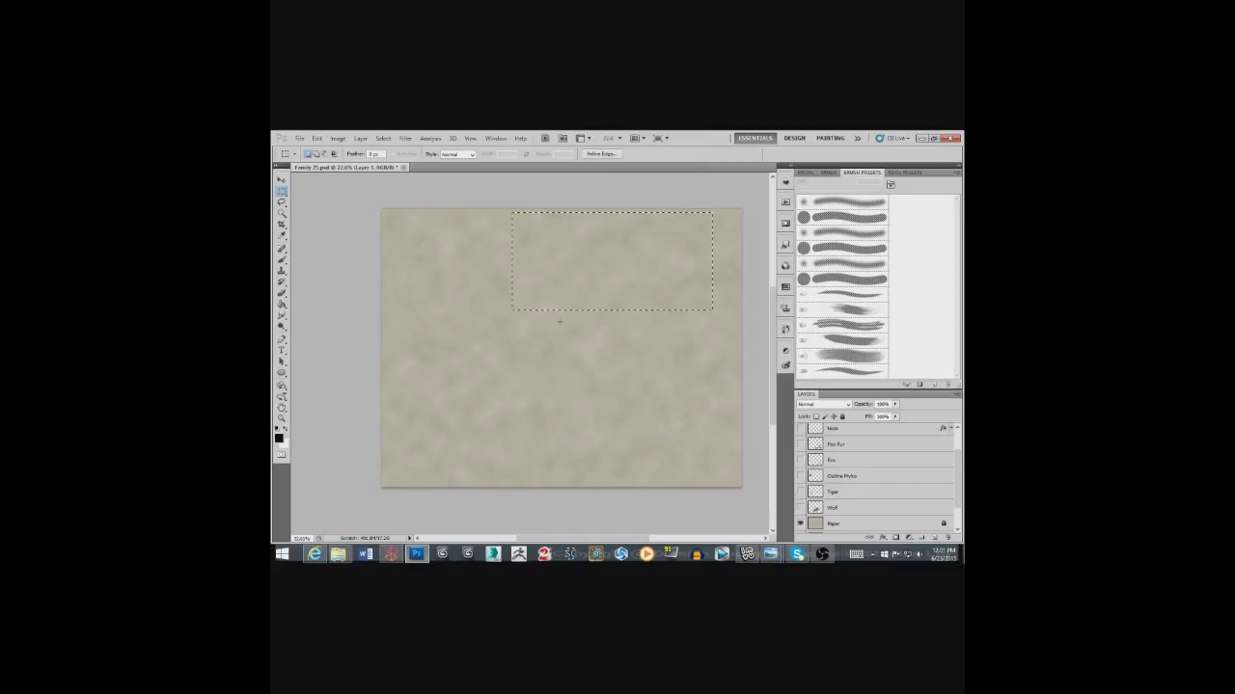
# Move the rectangular marquee slightly up and left on Layer 1, and deselect it.
pyautogui.press('v')
pyautogui.moveTo(411, 369); pyautogui.dragTo(401, 367)
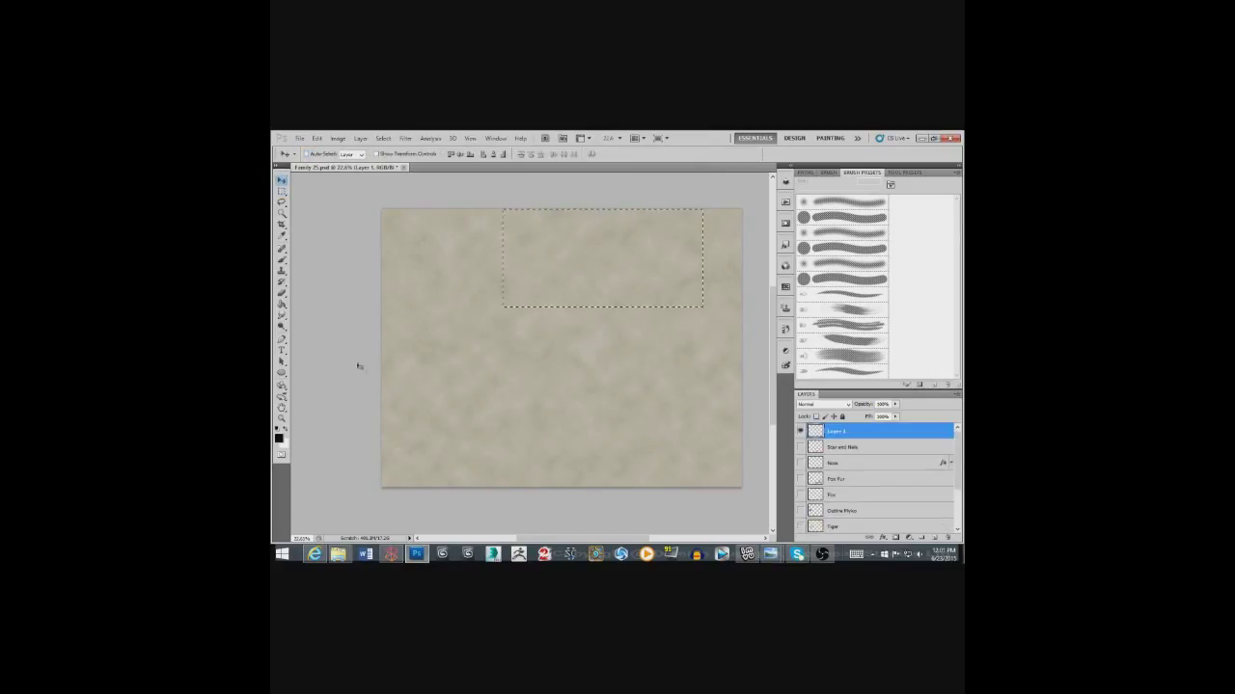
pyautogui.click(362, 140)
pyautogui.click(396, 159)
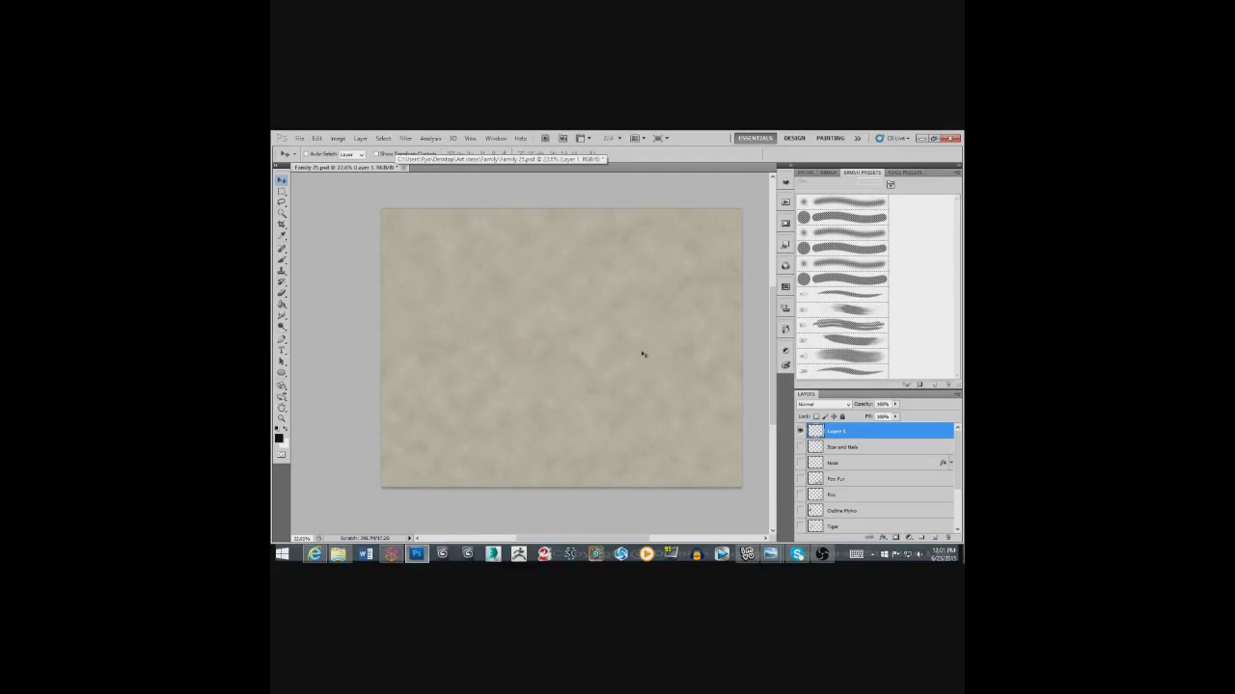
# Sketch two human figures seated side by side with outstretched and folded legs on Layer 1, using the Pencil brush preset.
pyautogui.click(281, 259)
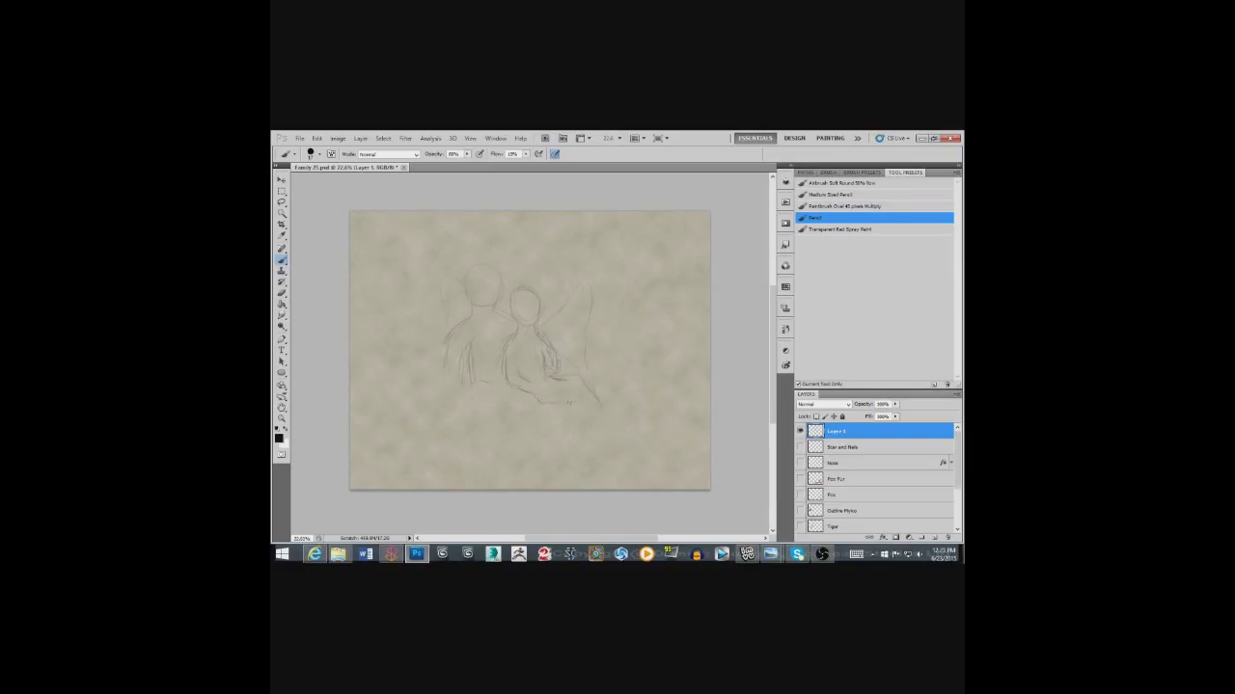
pyautogui.moveTo(579, 376)
pyautogui.mouseDown()
pyautogui.moveTo(615, 409)
pyautogui.moveTo(585, 397)
pyautogui.moveTo(598, 406)
pyautogui.moveTo(552, 406)
pyautogui.mouseUp()
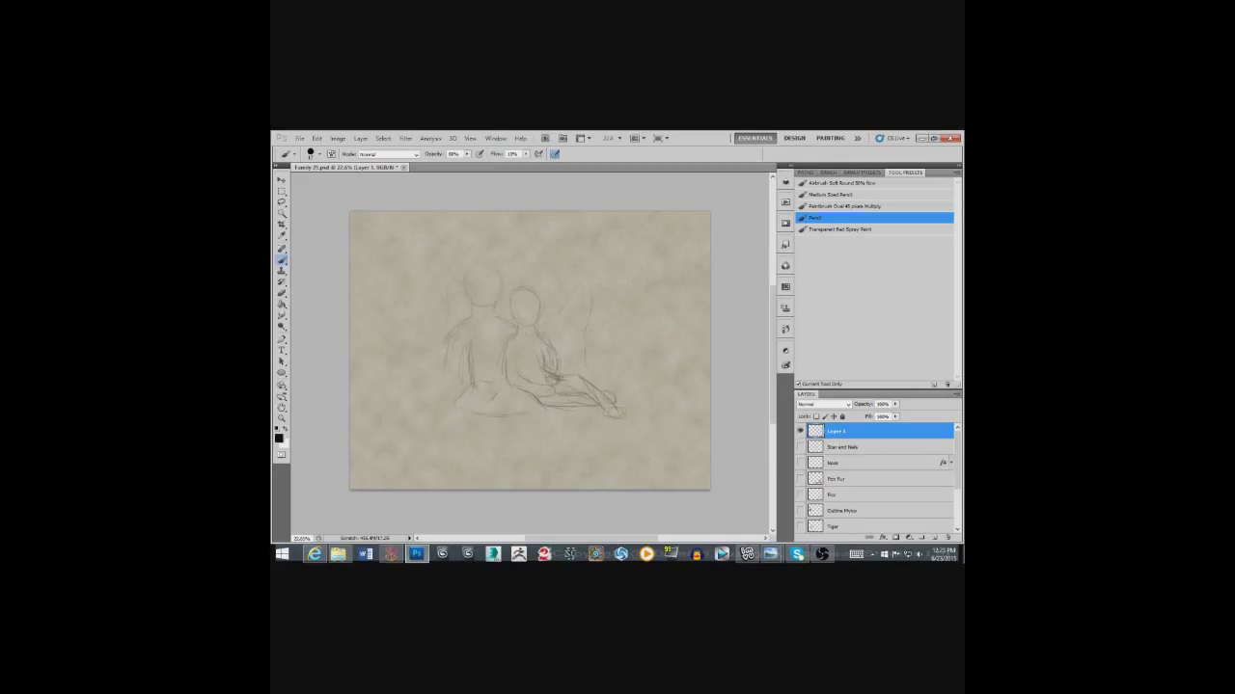
pyautogui.moveTo(501, 388)
pyautogui.mouseDown()
pyautogui.moveTo(551, 413)
pyautogui.moveTo(491, 420)
pyautogui.mouseUp()
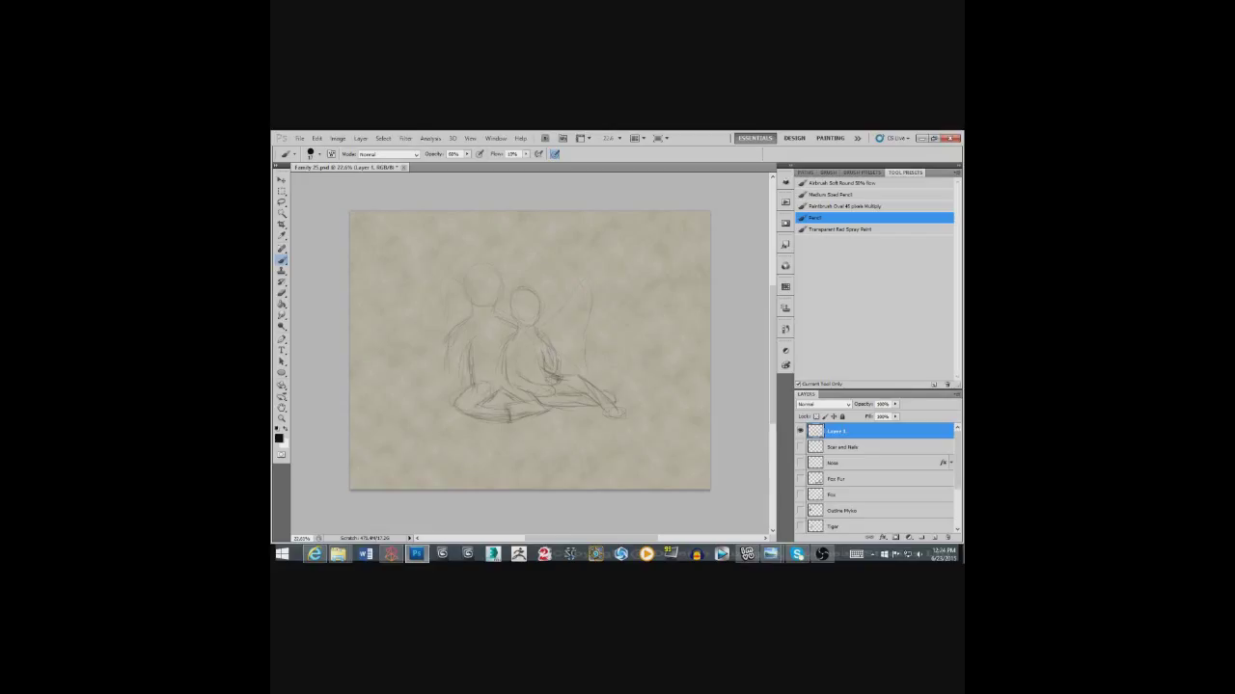